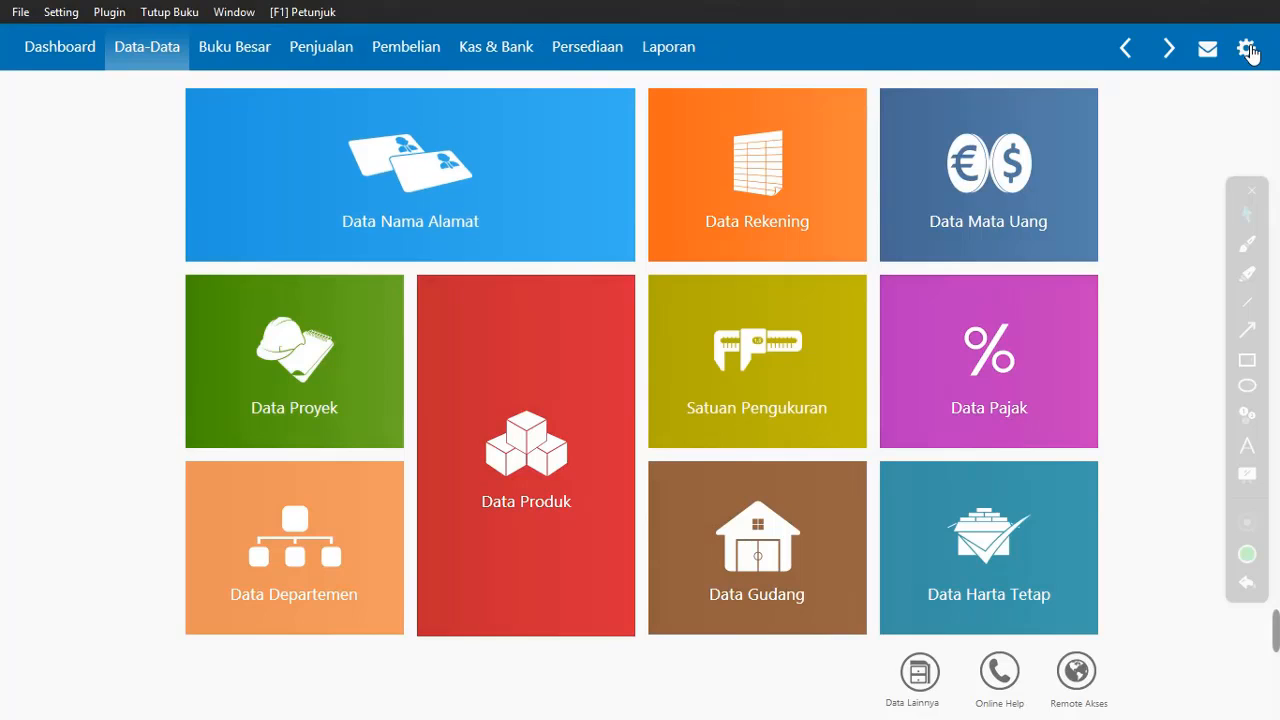
Step: Check the active period and data location, and open the purchasing module, Pembelian
{"action": "left_click", "coordinate": [1247, 50]}
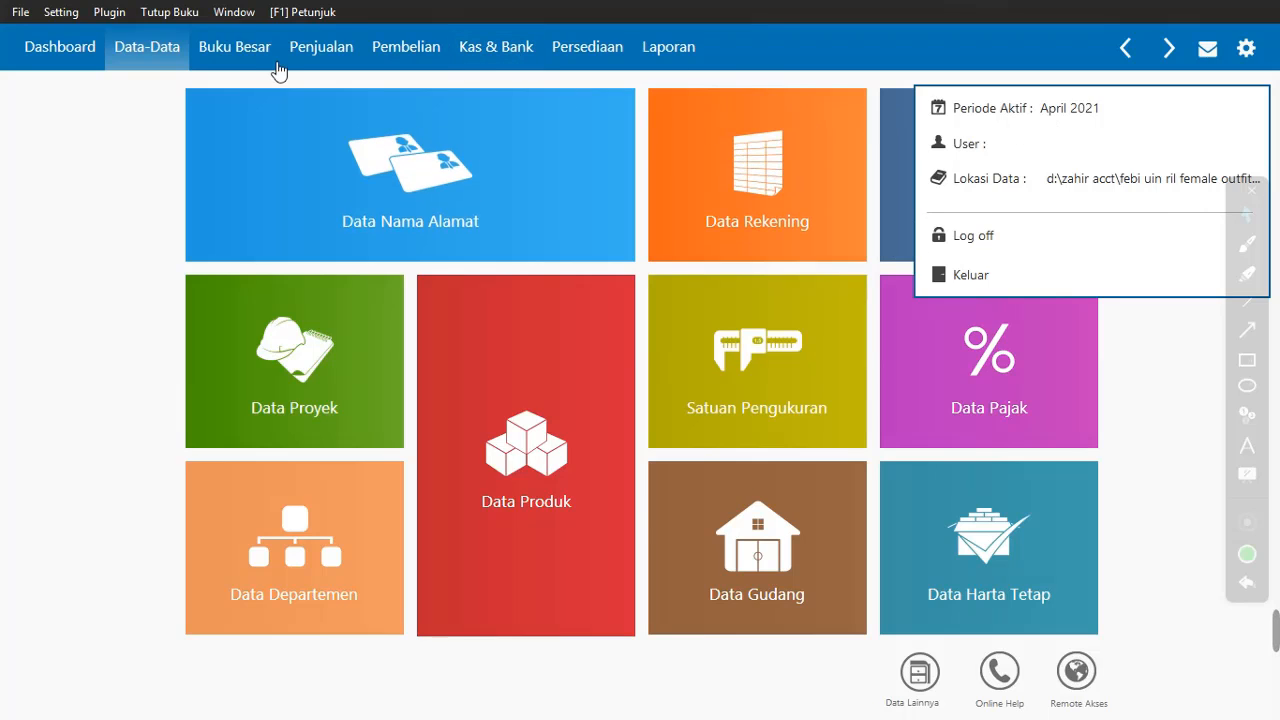
{"action": "left_click", "coordinate": [403, 57]}
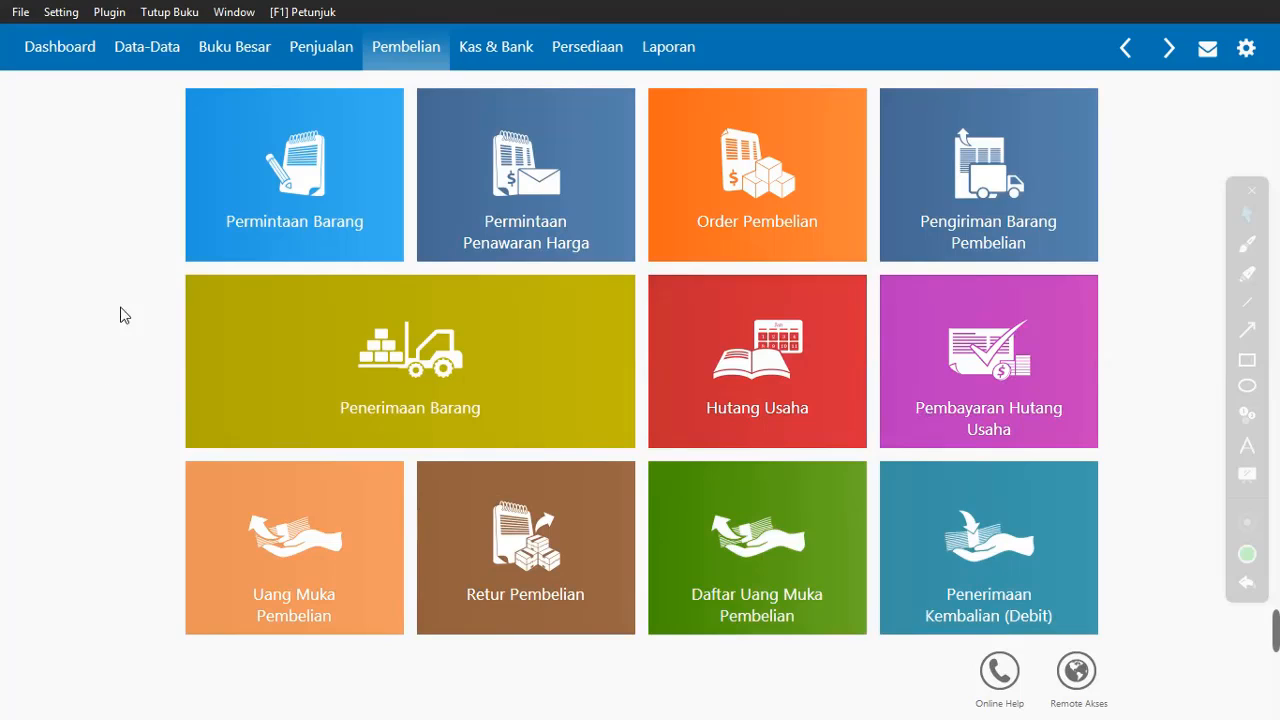
Step: Examine the descriptions of the Pembelian functions, from Permintaan Barang through Penerimaan Barang to Penerimaan Kembalian (Debit)
{"action": "mouse_move", "coordinate": [368, 217]}
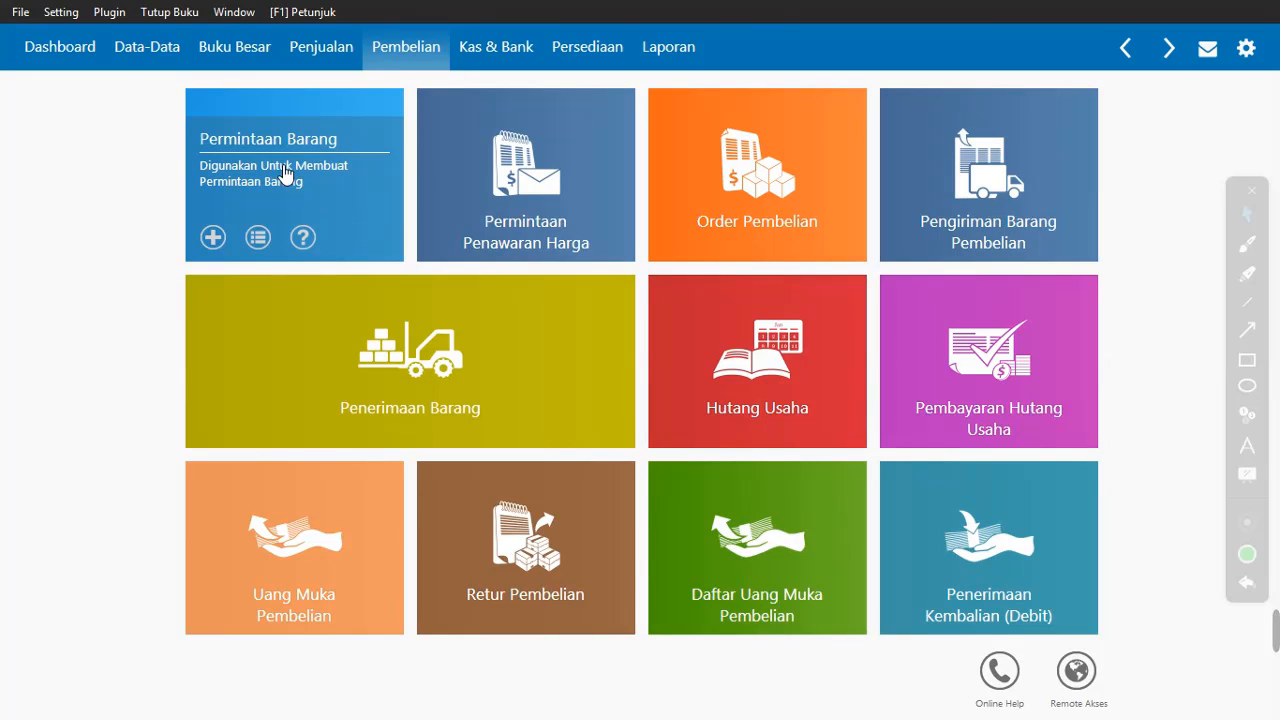
{"action": "mouse_move", "coordinate": [545, 190]}
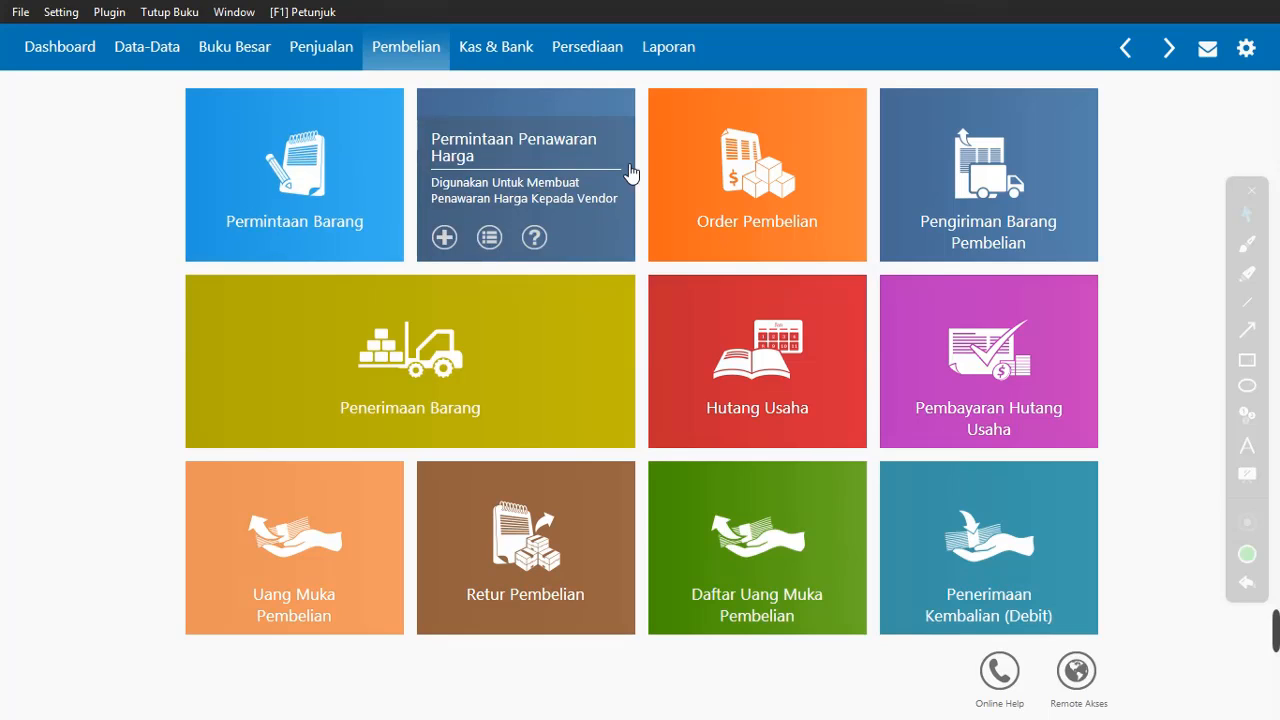
{"action": "mouse_move", "coordinate": [792, 178]}
{"action": "mouse_move", "coordinate": [1034, 172]}
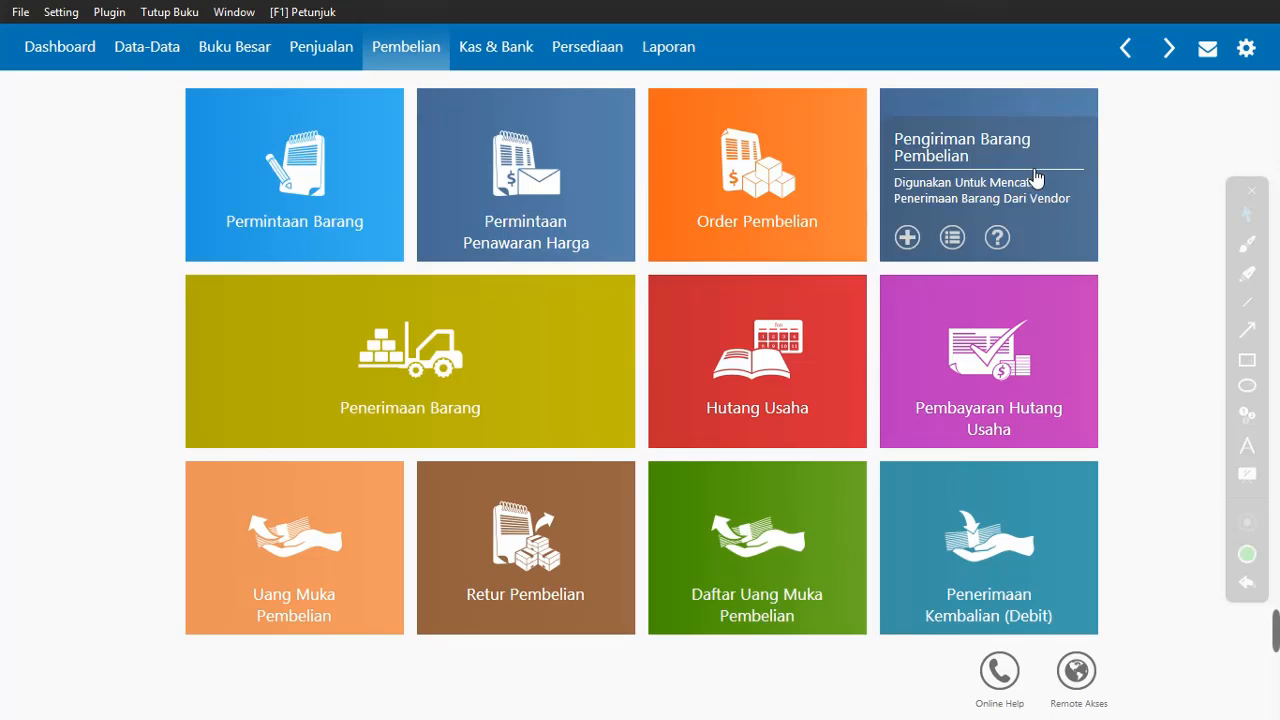
{"action": "mouse_move", "coordinate": [800, 349]}
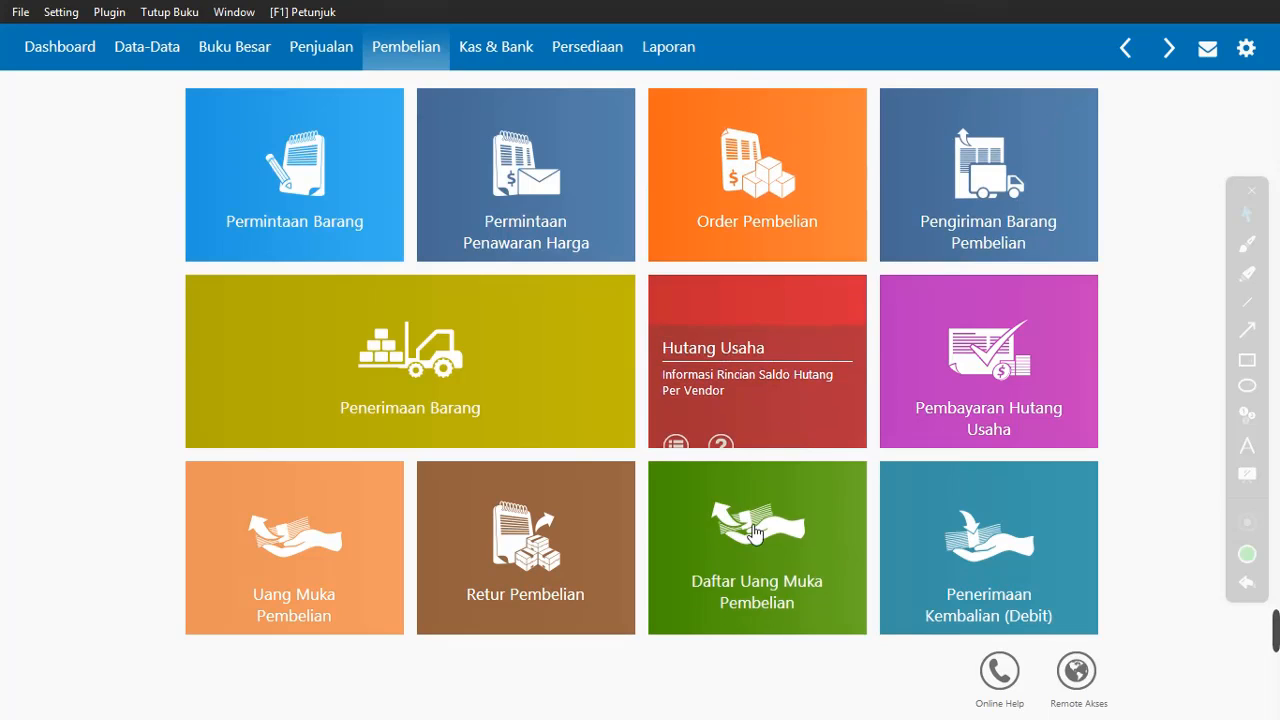
{"action": "mouse_move", "coordinate": [762, 588]}
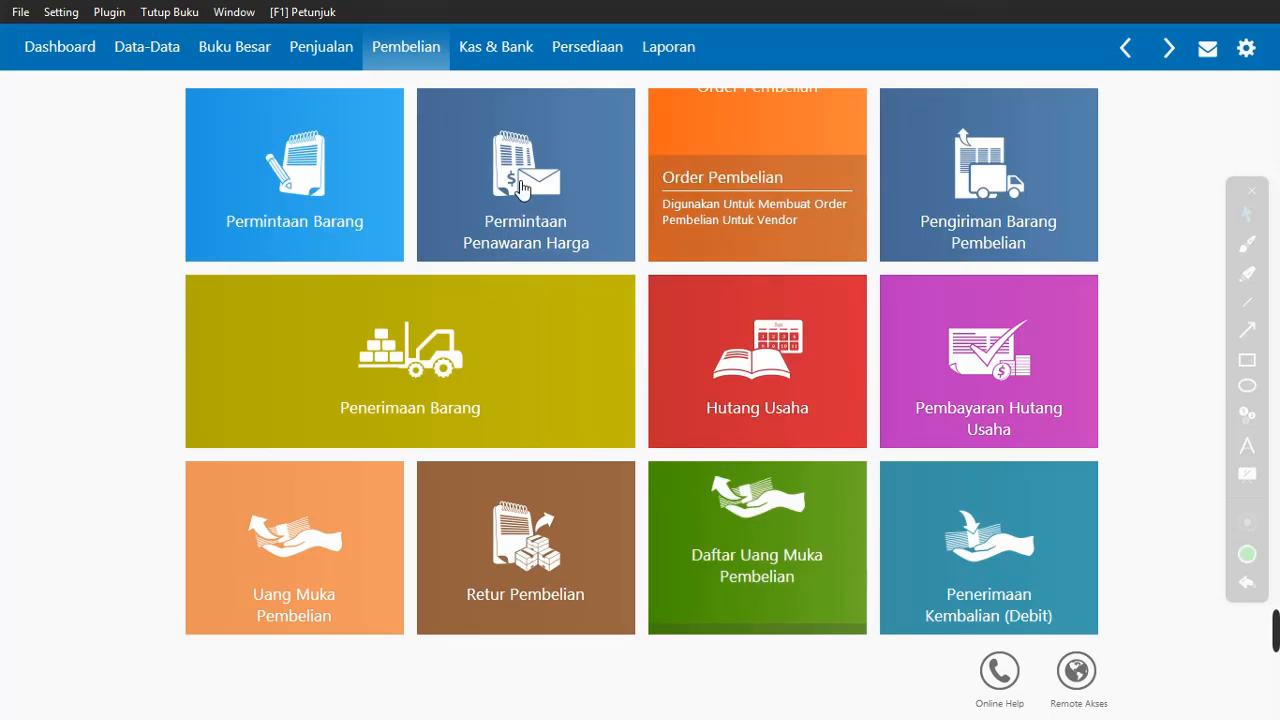
{"action": "mouse_move", "coordinate": [308, 208]}
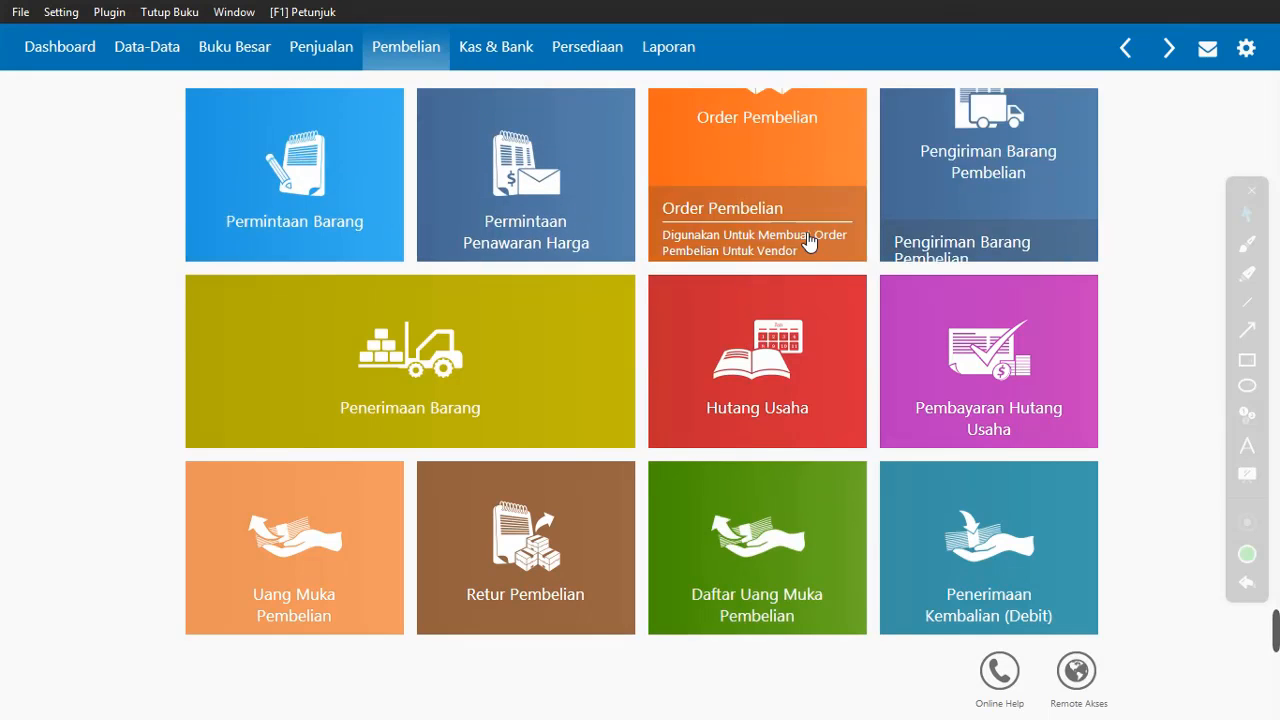
{"action": "mouse_move", "coordinate": [786, 491]}
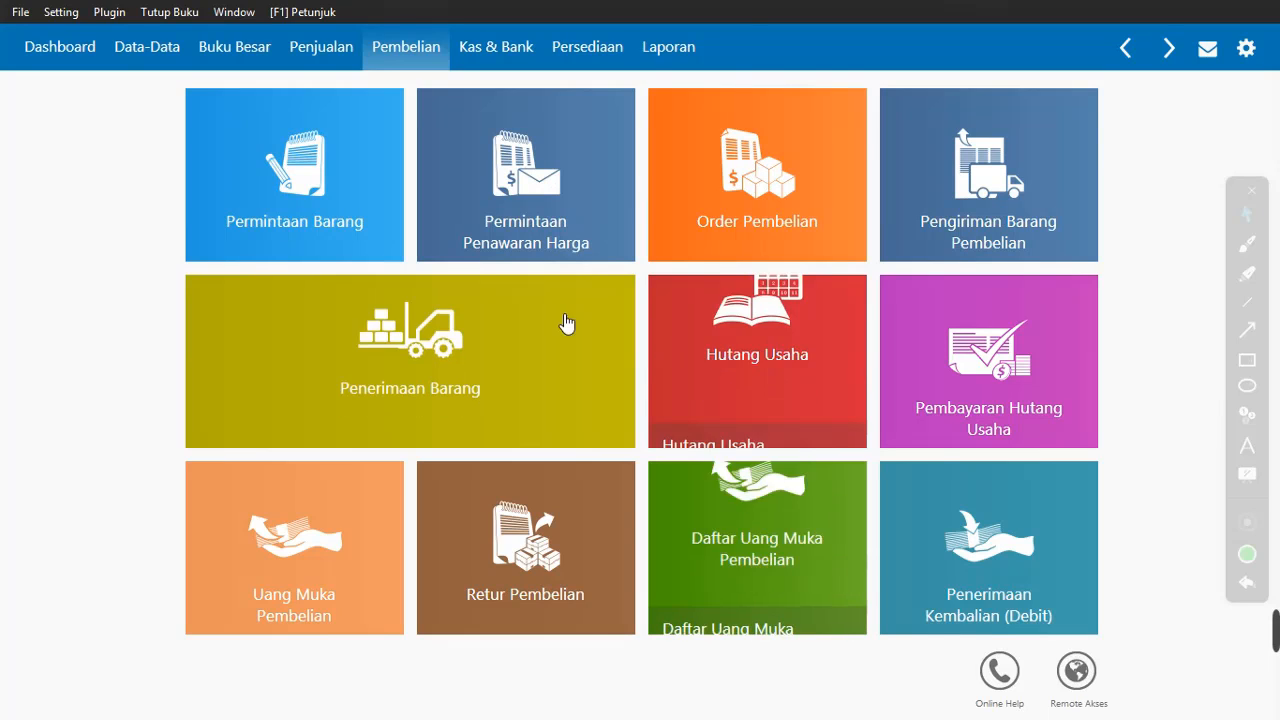
{"action": "mouse_move", "coordinate": [523, 351]}
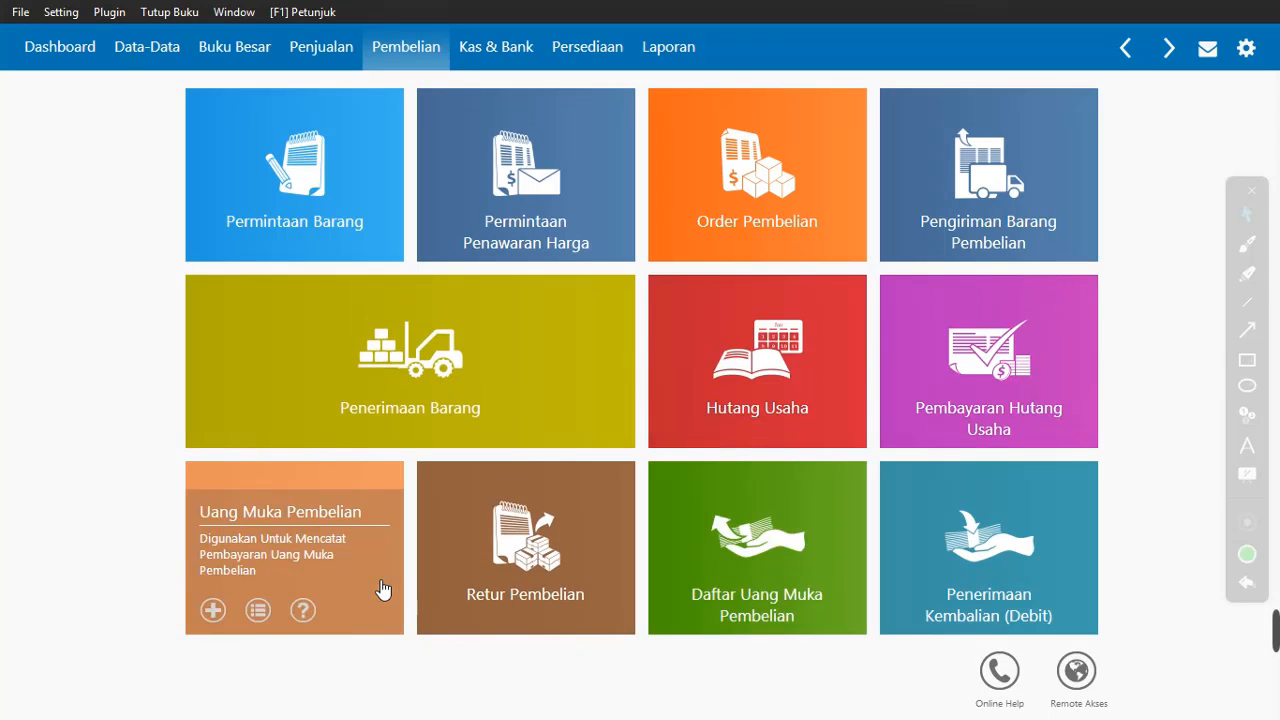
{"action": "mouse_move", "coordinate": [570, 548]}
{"action": "mouse_move", "coordinate": [1015, 556]}
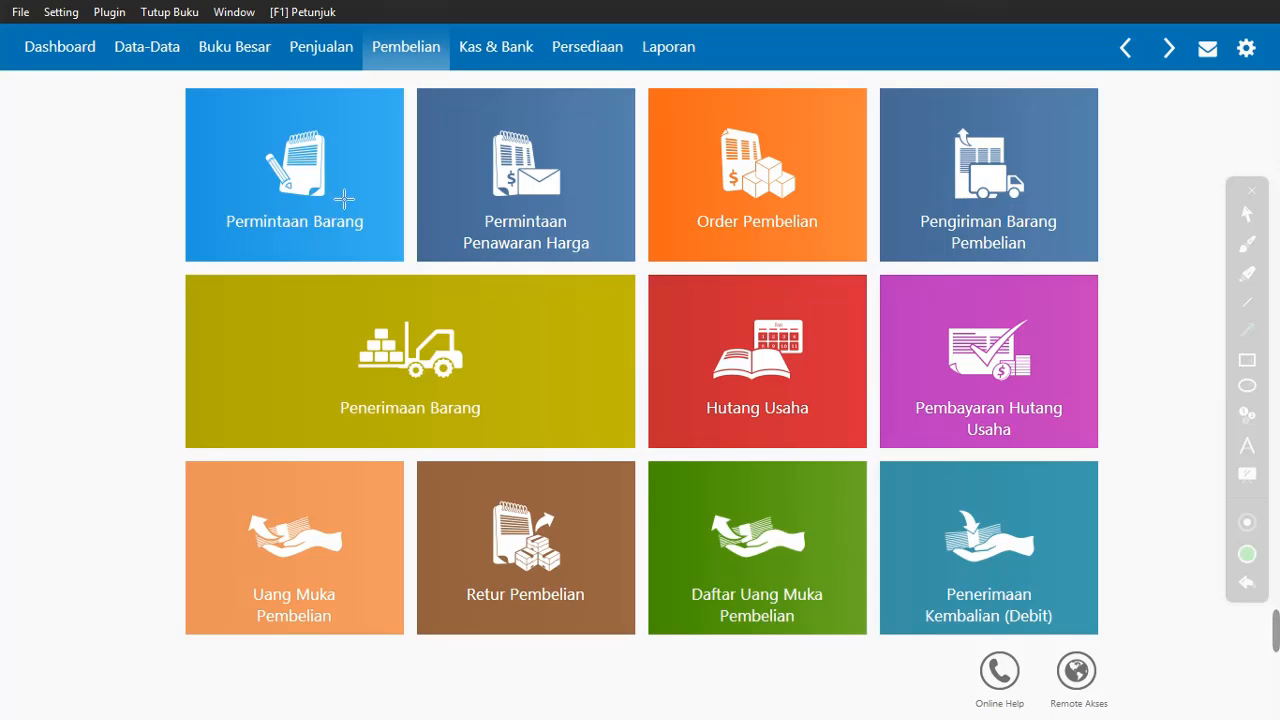
Step: Draw annotation arrows linking Permintaan Barang, Permintaan Penawaran Harga, Order Pembelian and Pengiriman Barang Pembelian, plus one pointing into Penerimaan Barang
{"action": "left_click_drag", "start_coordinate": [344, 198], "coordinate": [467, 200]}
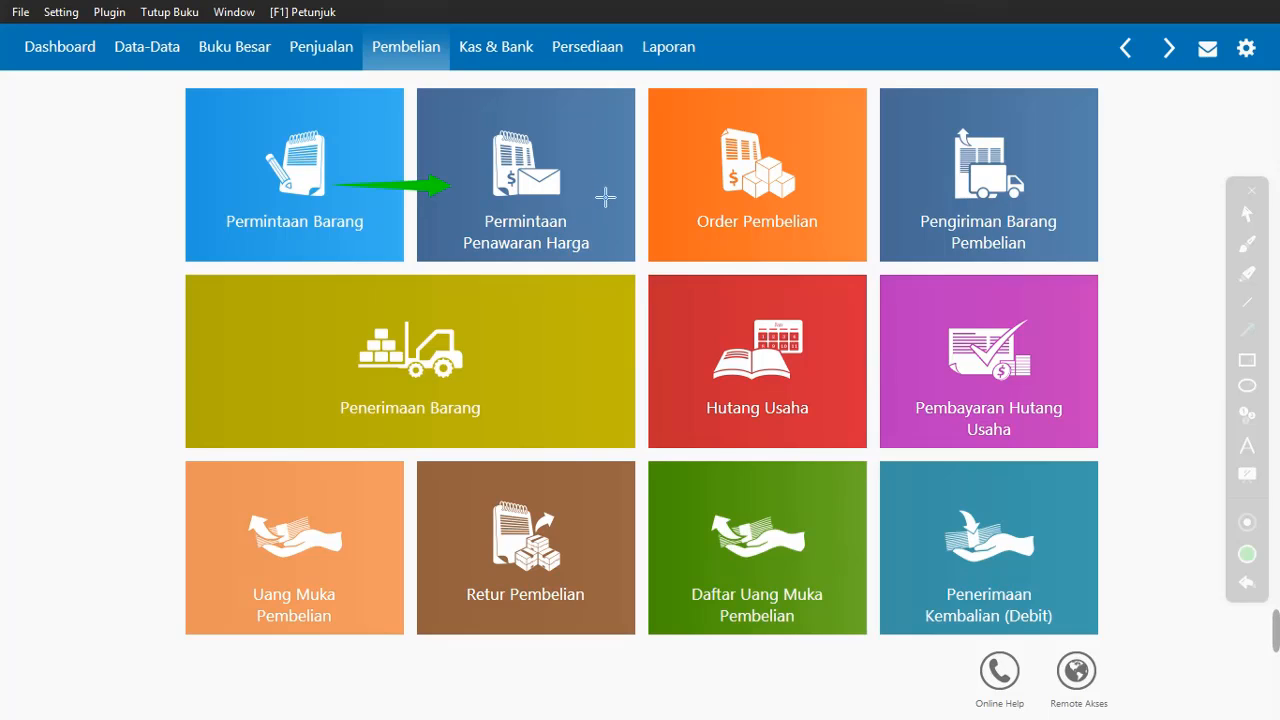
{"action": "left_click_drag", "start_coordinate": [606, 196], "coordinate": [737, 197]}
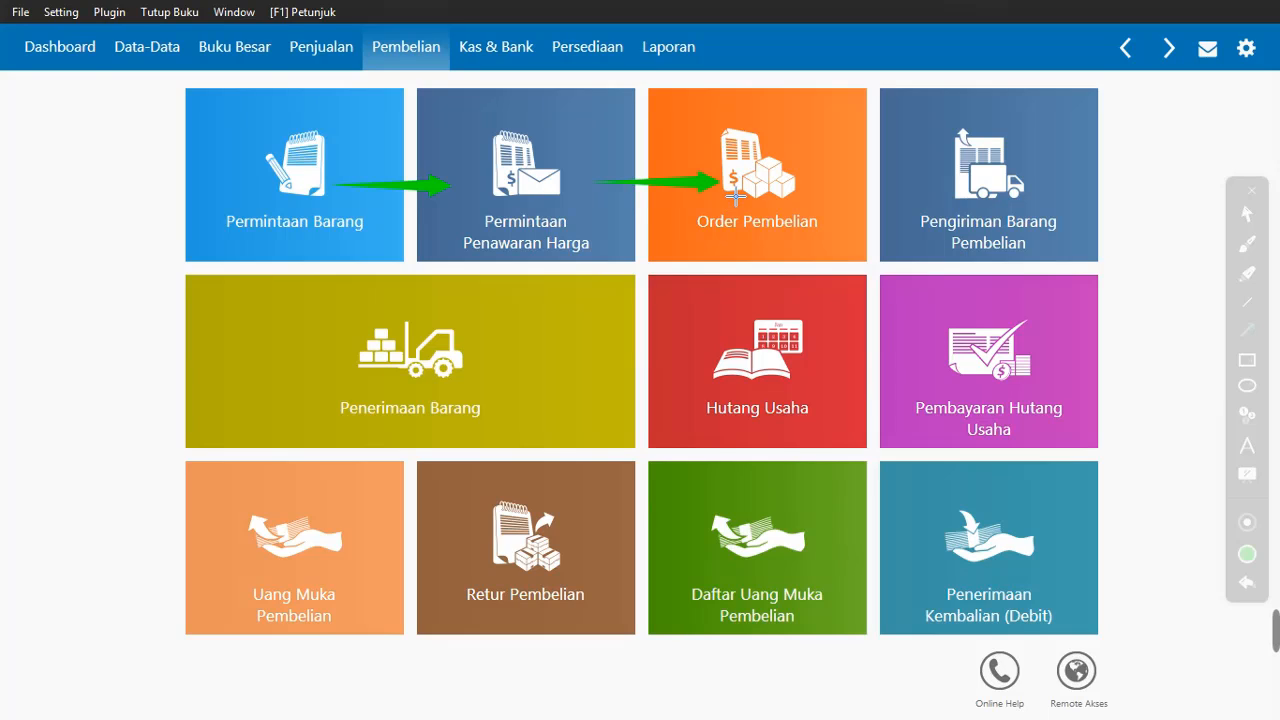
{"action": "mouse_move", "coordinate": [834, 207]}
{"action": "left_mouse_down"}
{"action": "mouse_move", "coordinate": [950, 201]}
{"action": "mouse_move", "coordinate": [971, 219]}
{"action": "left_mouse_up"}
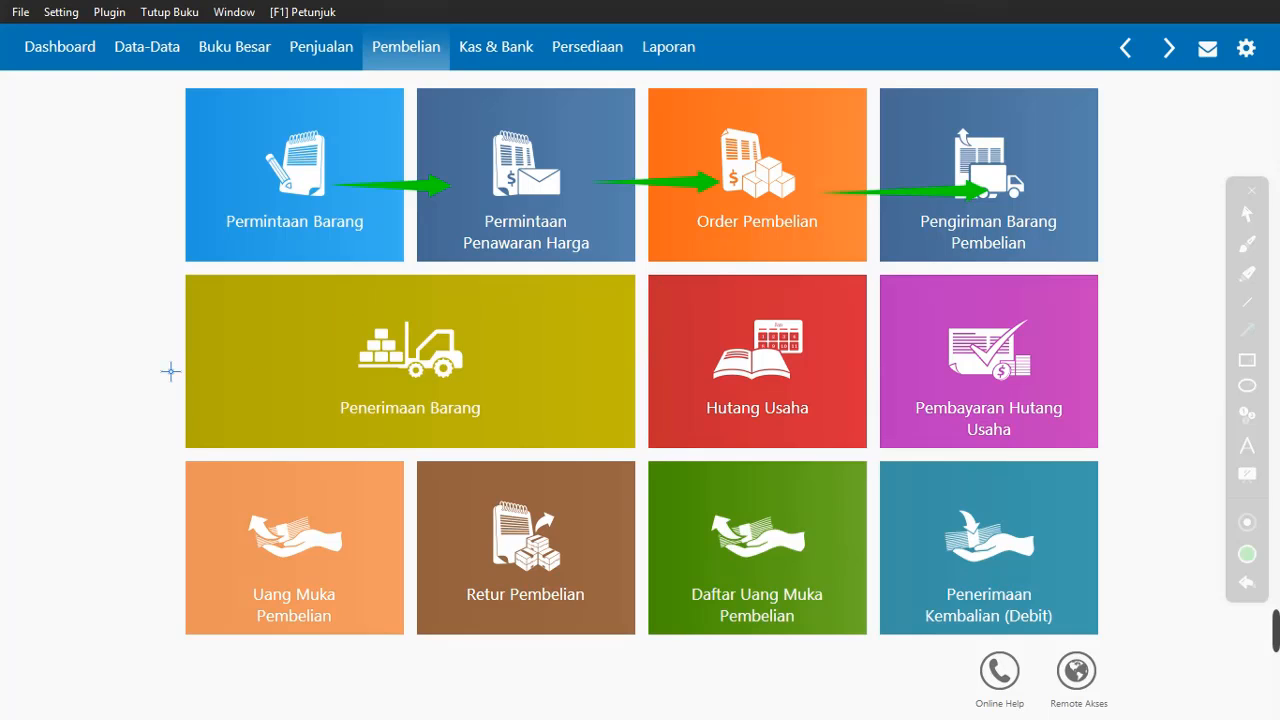
{"action": "left_click_drag", "start_coordinate": [171, 371], "coordinate": [323, 374]}
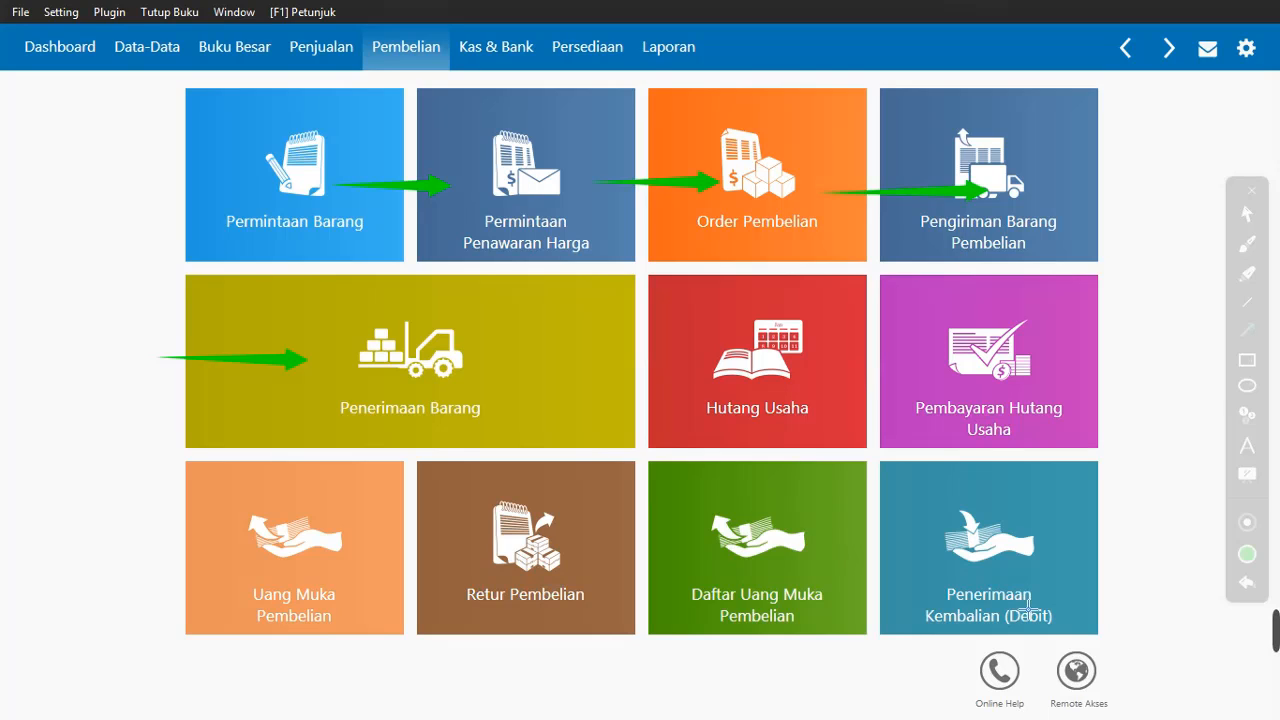
Step: Open a new Permintaan Barang (goods request) form
{"action": "mouse_move", "coordinate": [206, 190]}
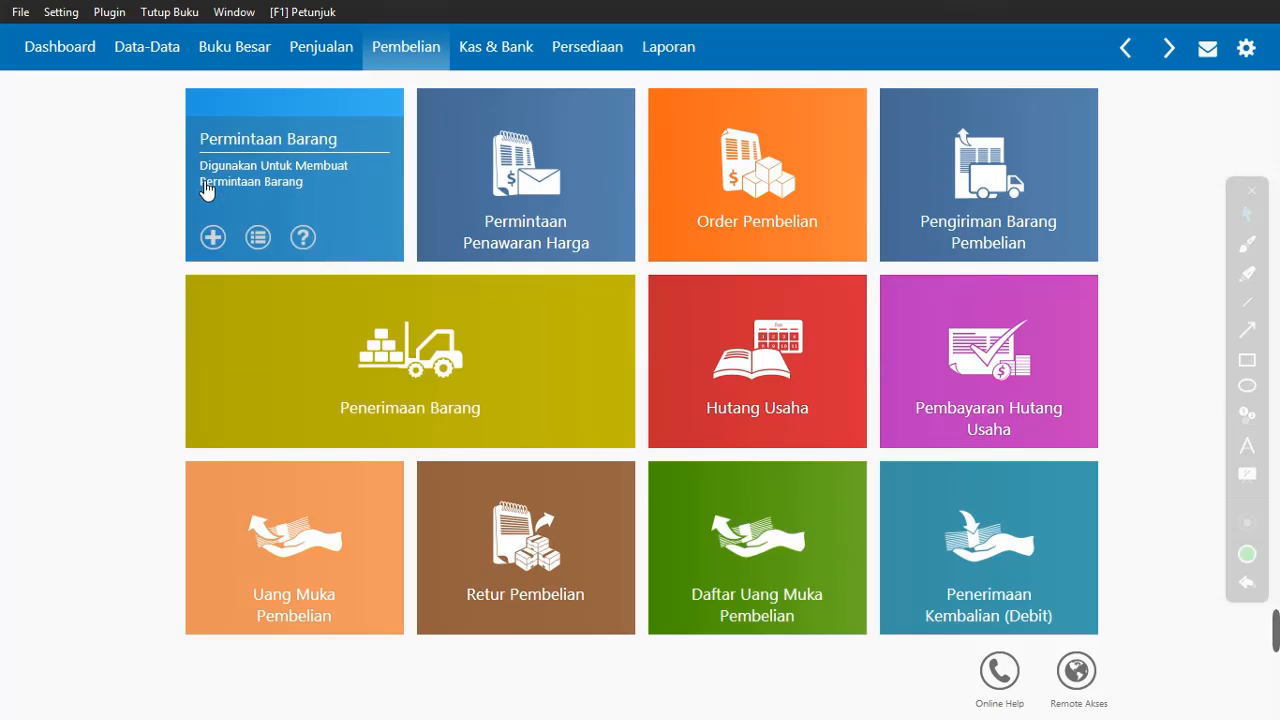
{"action": "left_click", "coordinate": [308, 168]}
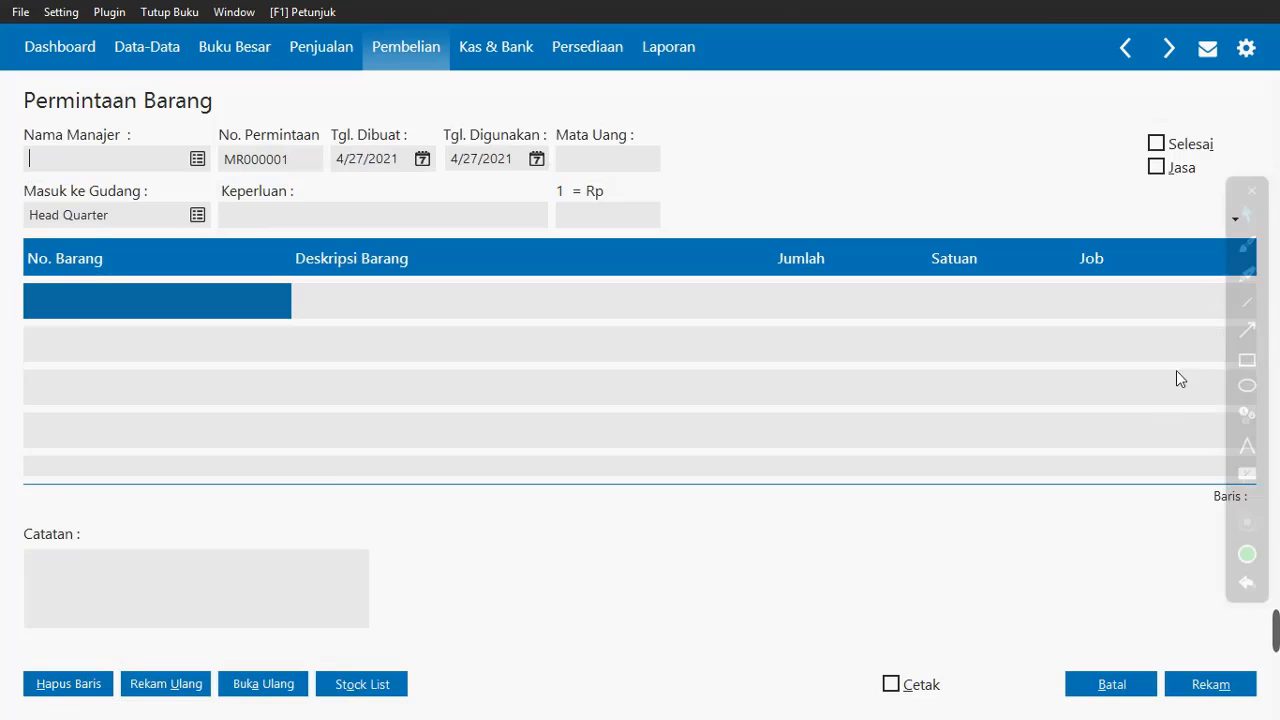
Step: Place numbered annotation markers on the request fields, from Nama Manajer through Mata Uang, Masuk ke Gudang and Keperluan to No. Barang and Jumlah
{"action": "left_click", "coordinate": [1247, 419]}
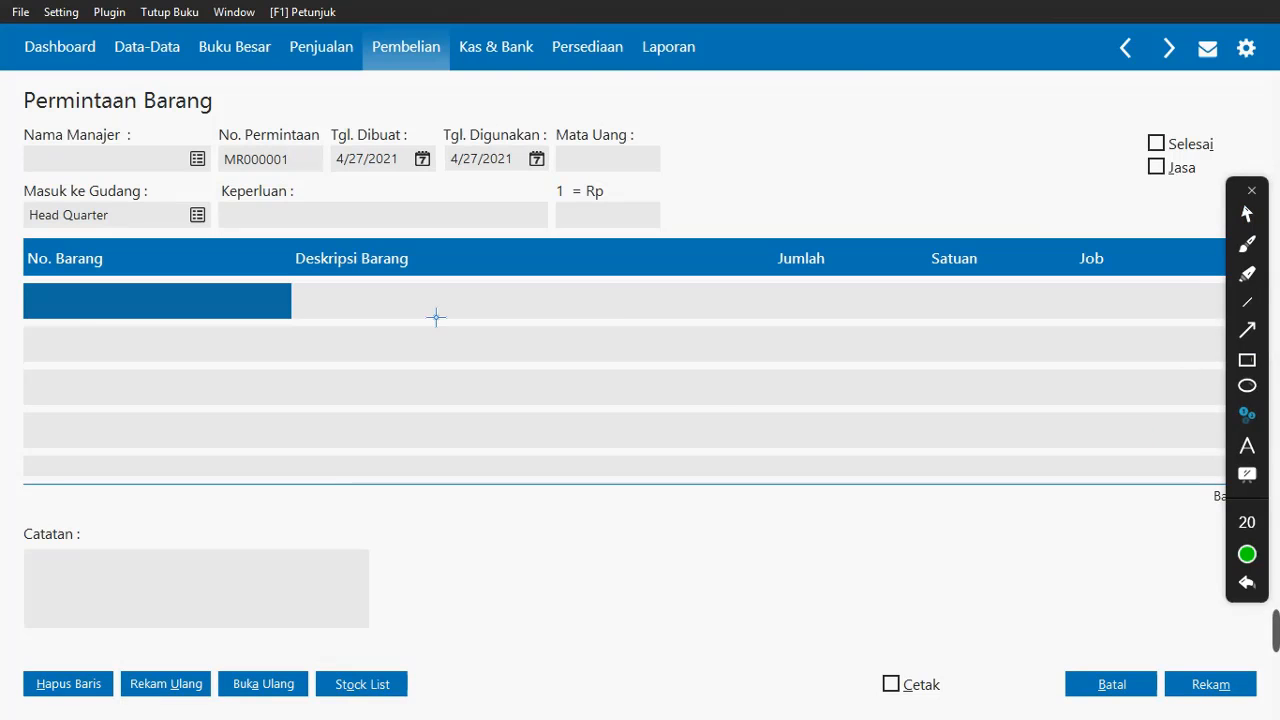
{"action": "left_click", "coordinate": [174, 162]}
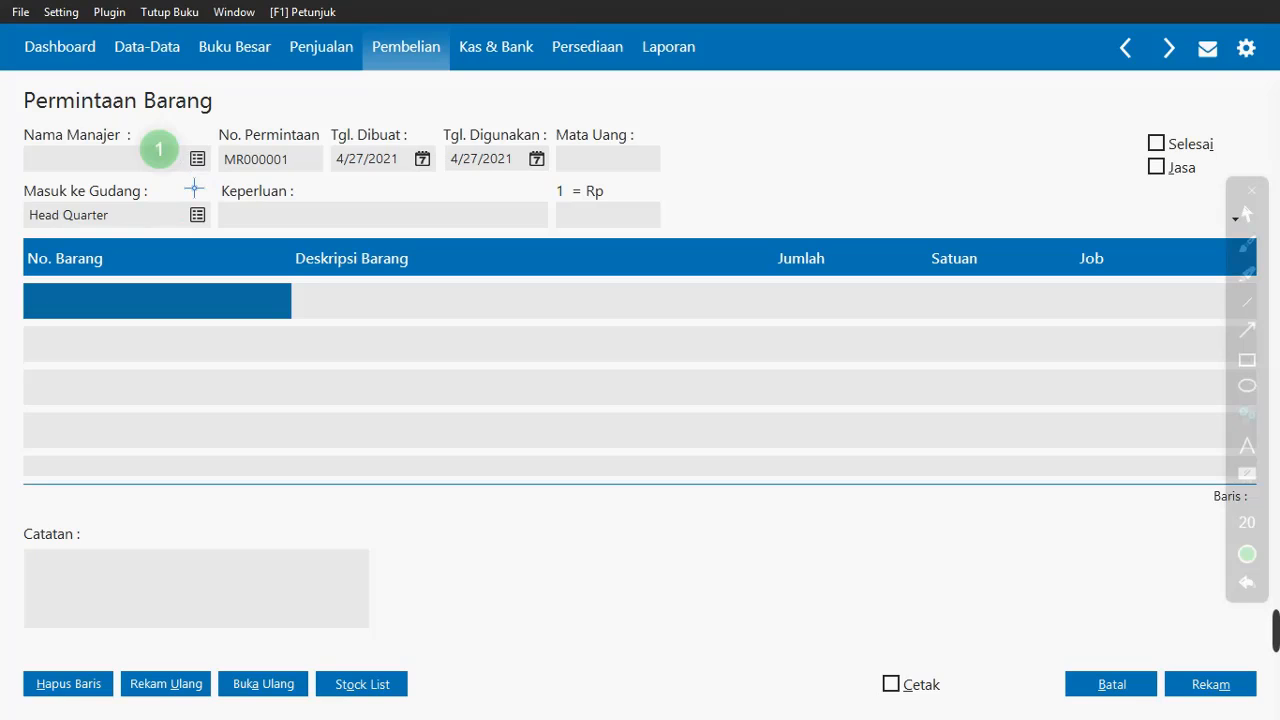
{"action": "left_click", "coordinate": [320, 160]}
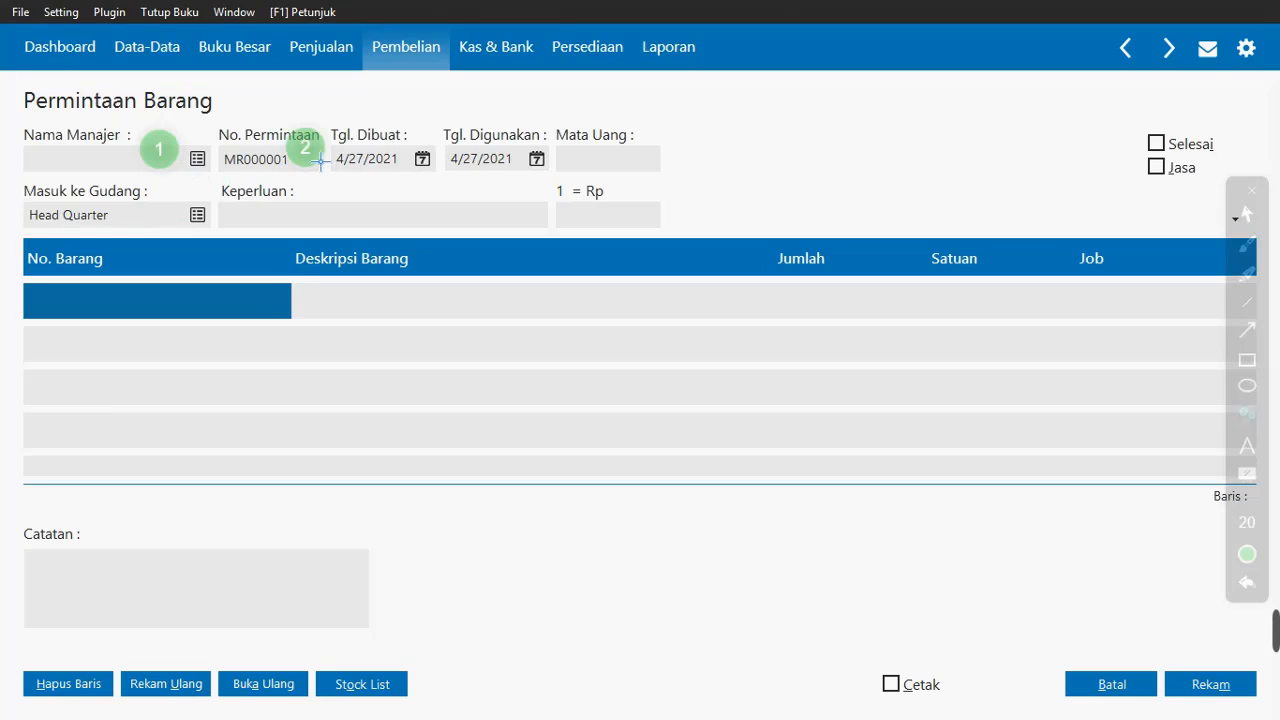
{"action": "left_click", "coordinate": [421, 158]}
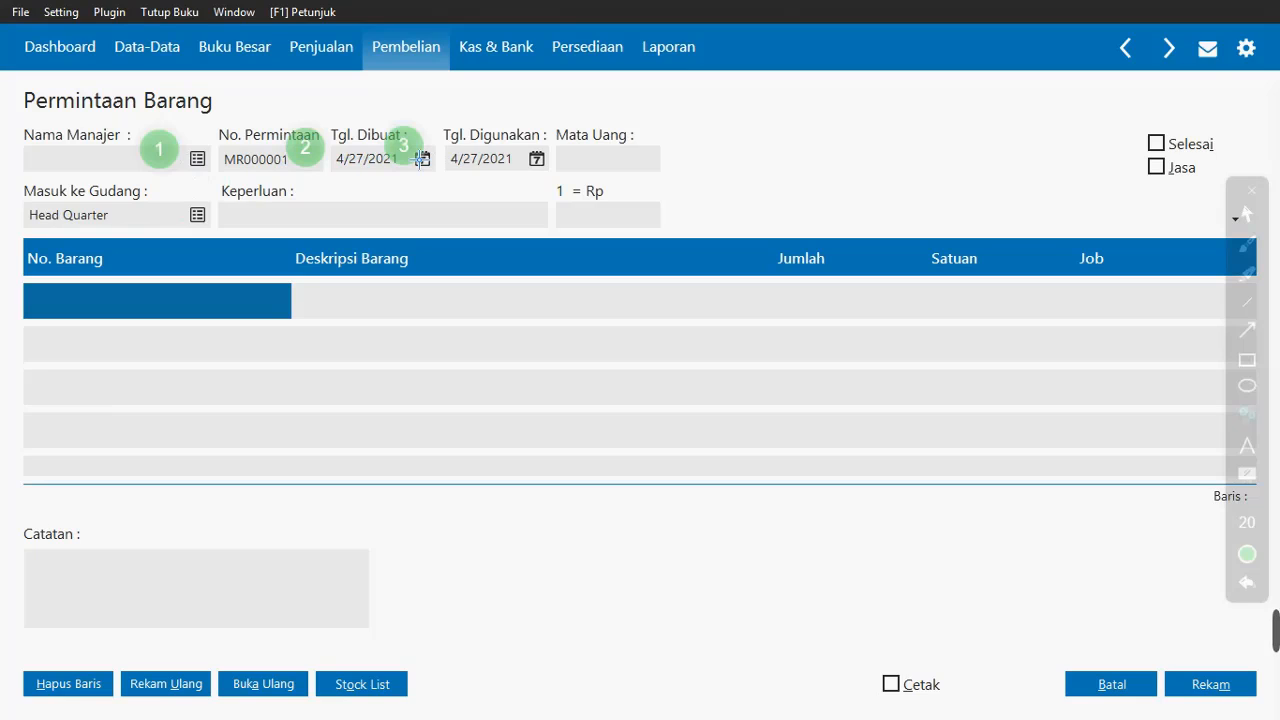
{"action": "left_click", "coordinate": [537, 158]}
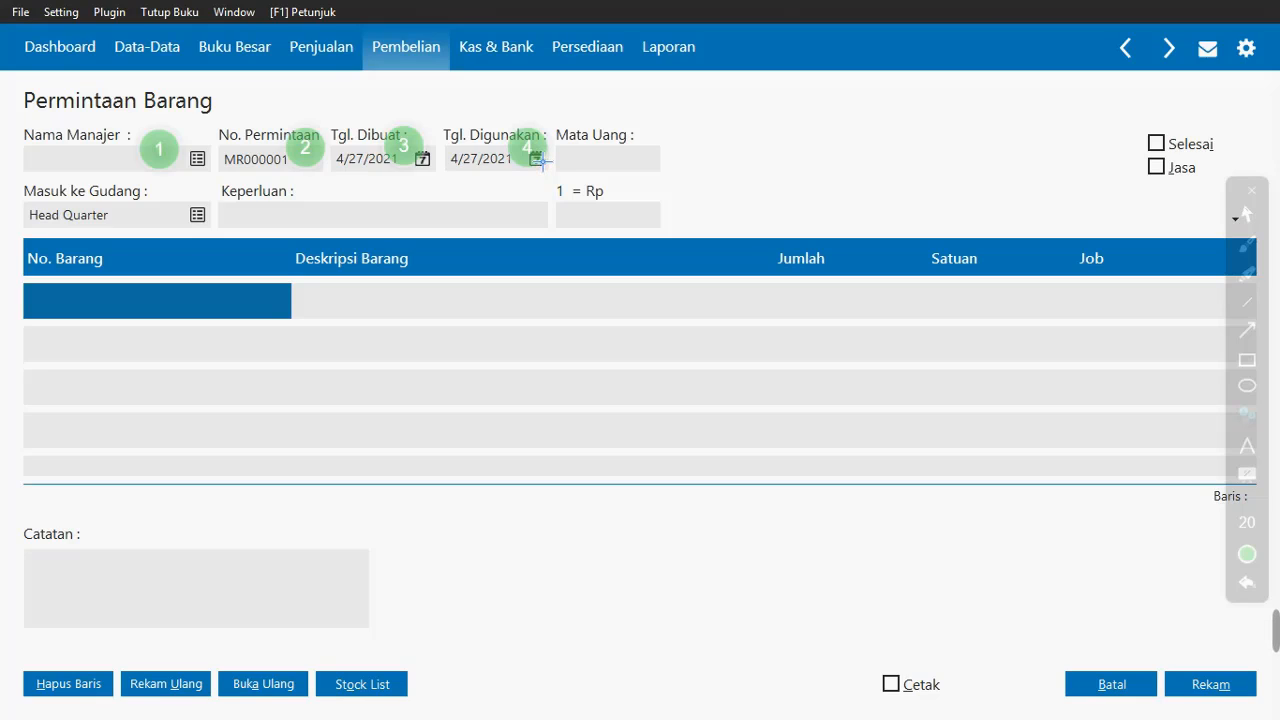
{"action": "left_click", "coordinate": [655, 160]}
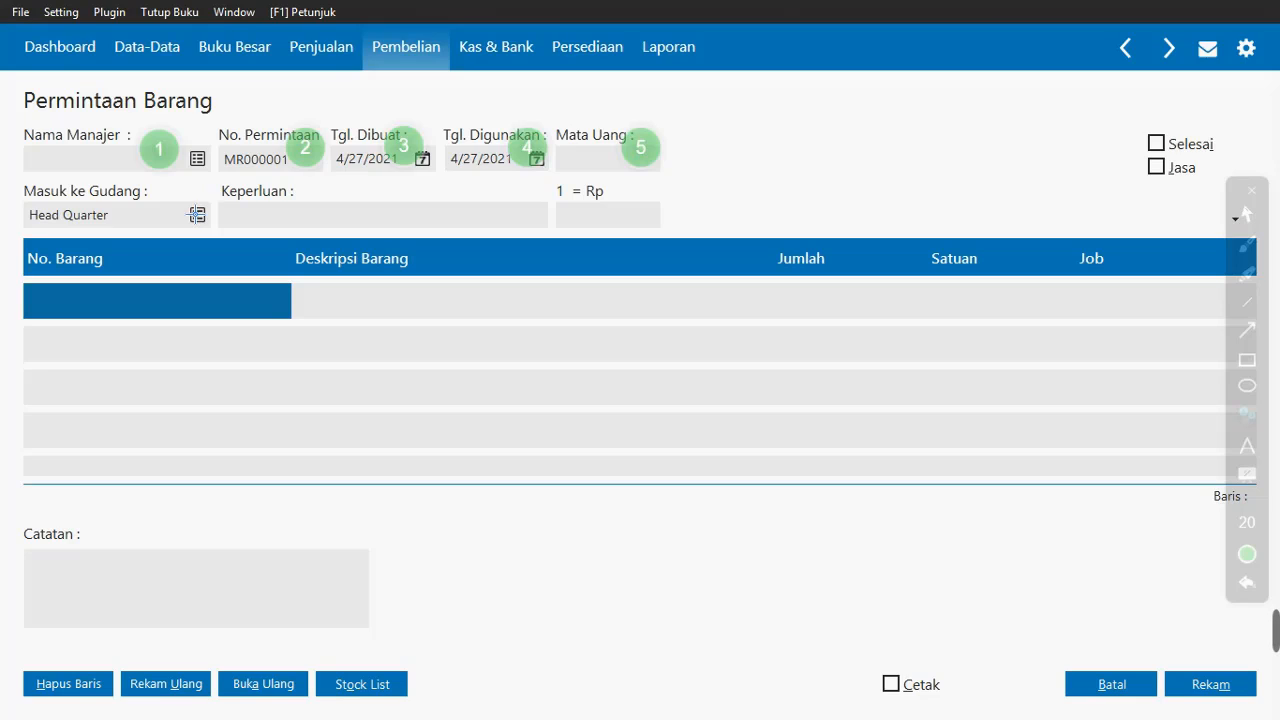
{"action": "left_click", "coordinate": [198, 217]}
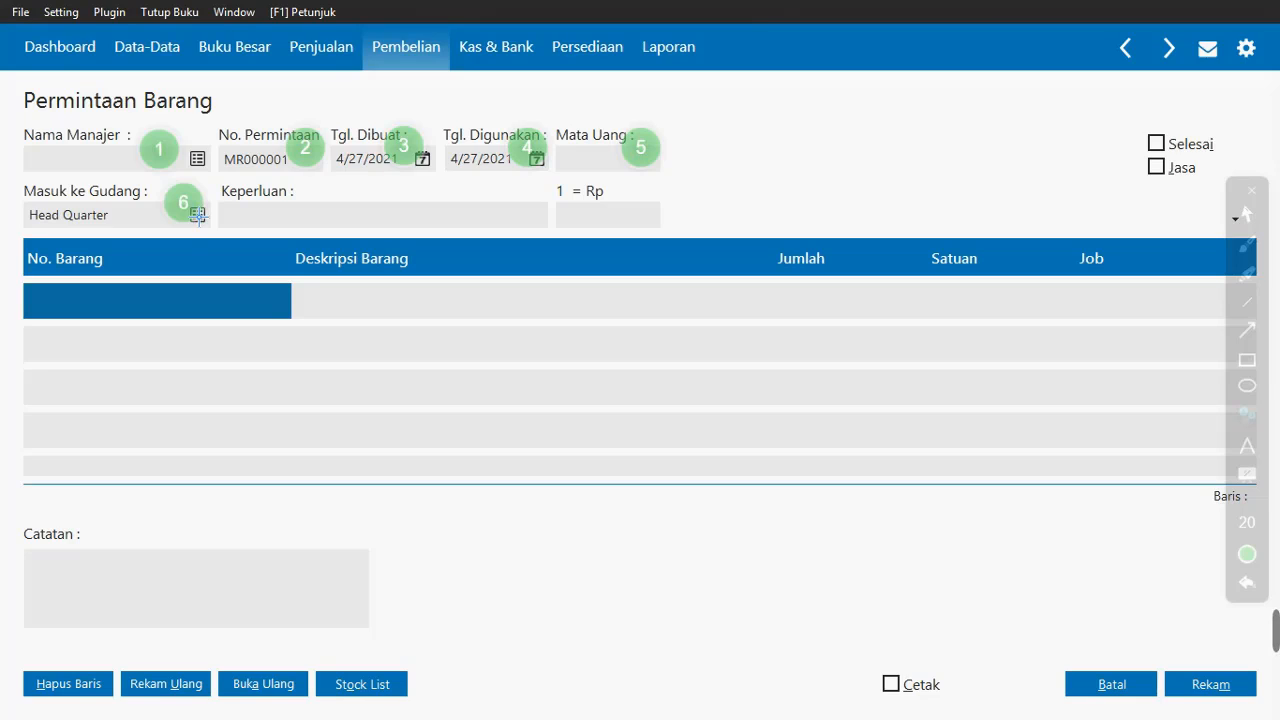
{"action": "left_click", "coordinate": [502, 215]}
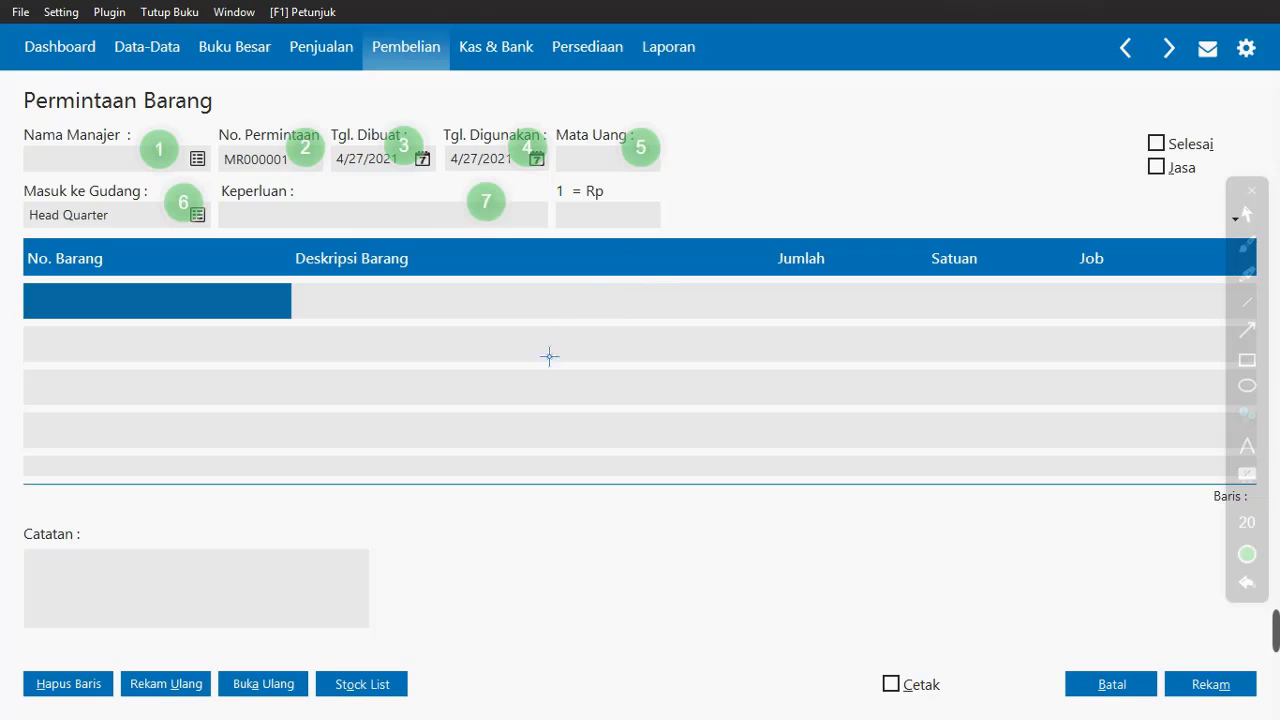
{"action": "left_click", "coordinate": [110, 290]}
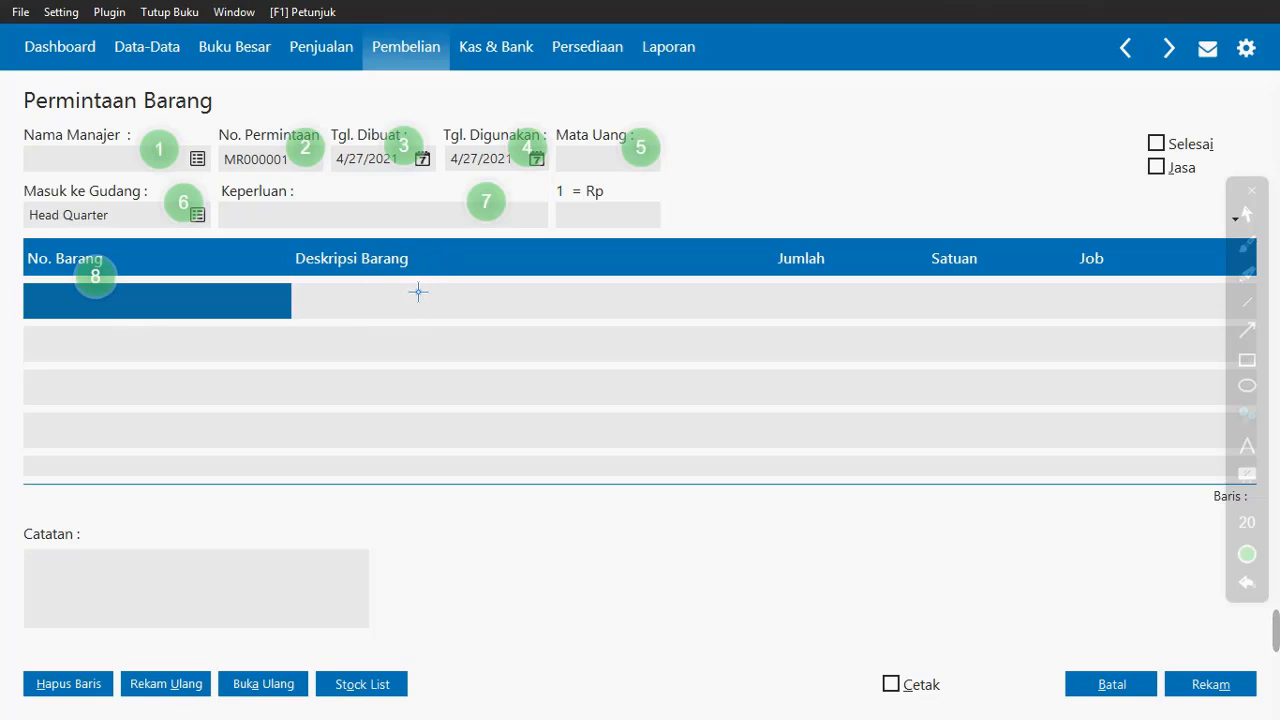
{"action": "left_click", "coordinate": [825, 302]}
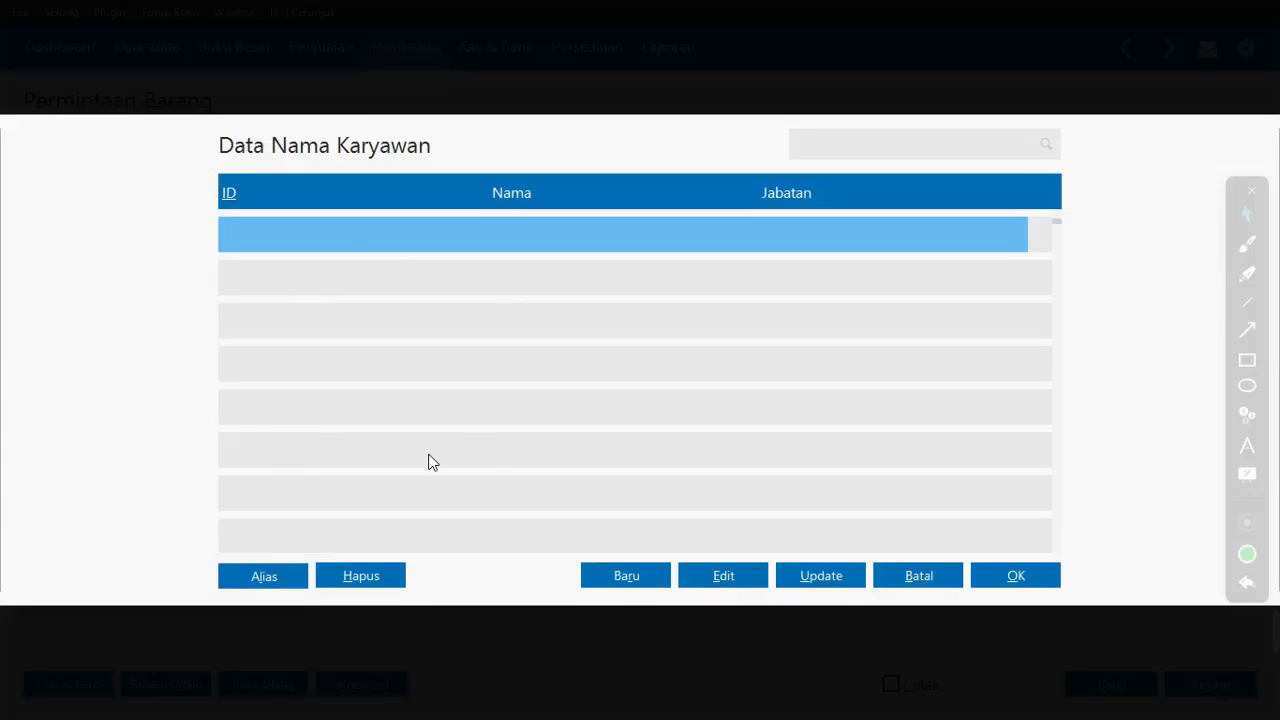
Step: Create an employee record with the manager's name and the position Manajer Gudang, and choose that employee as the request's manager
{"action": "left_click", "coordinate": [645, 583]}
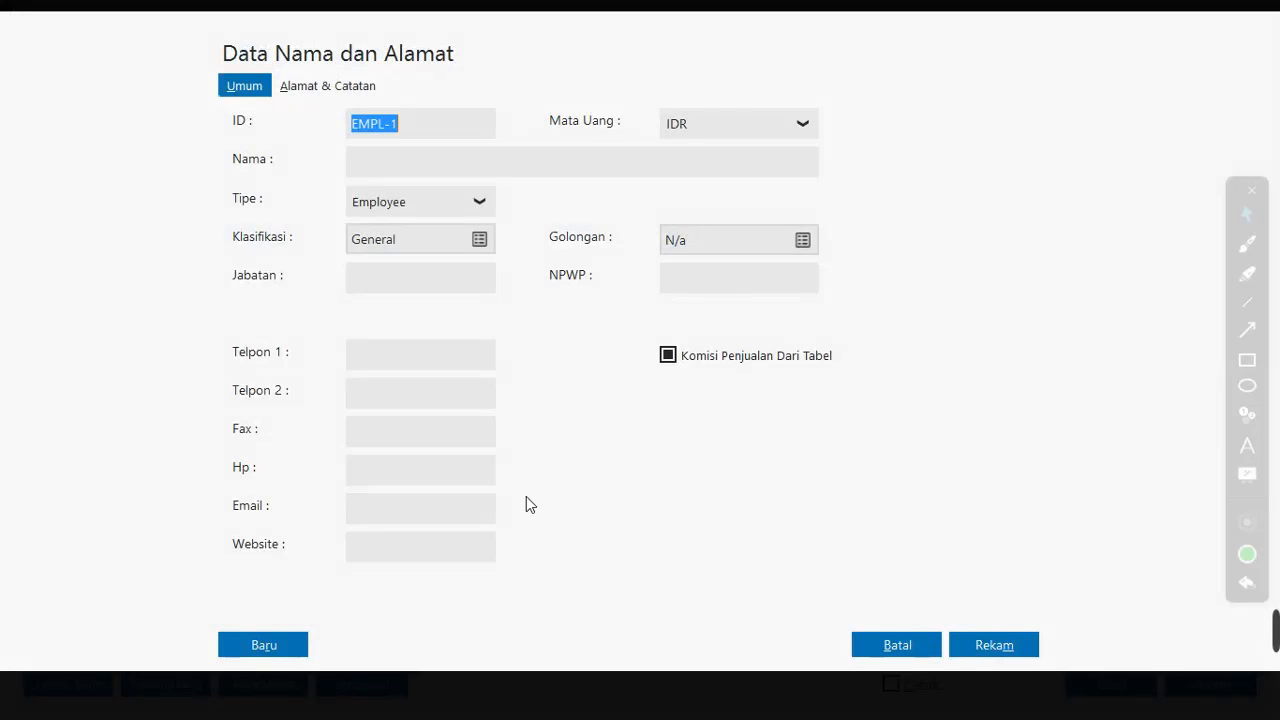
{"action": "left_click", "coordinate": [405, 175]}
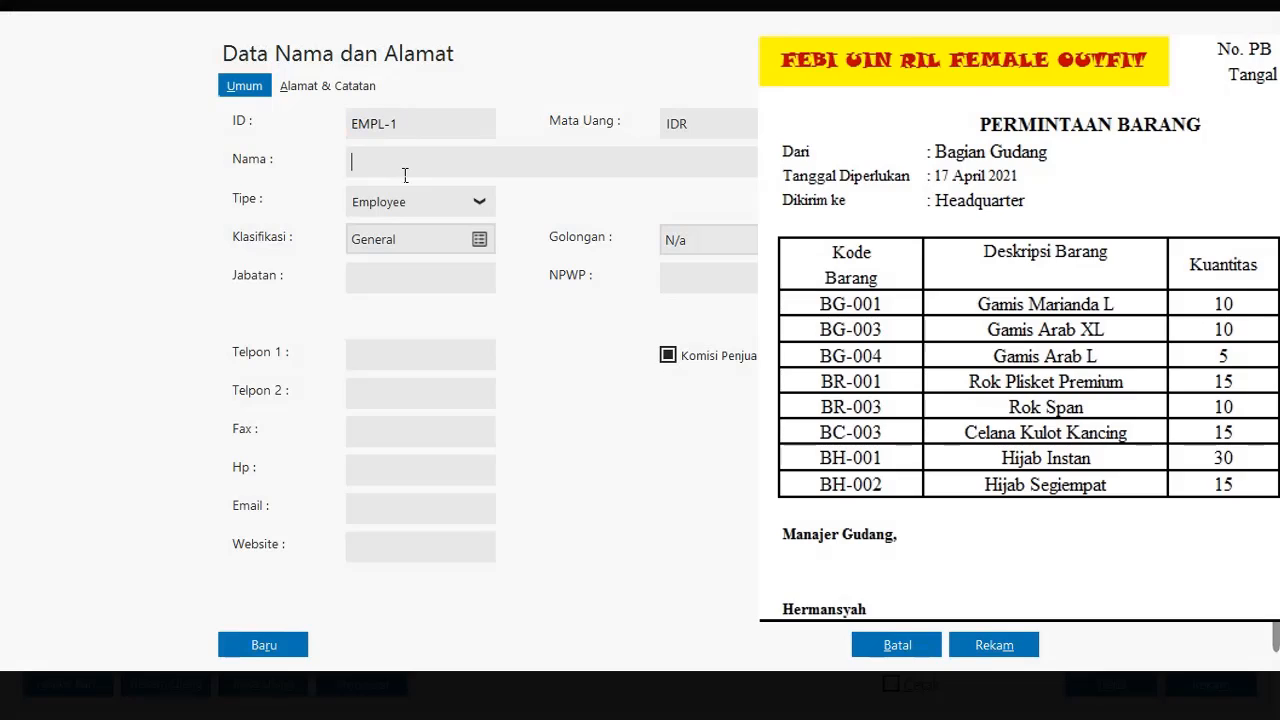
{"action": "type", "text": "Hermansyah"}
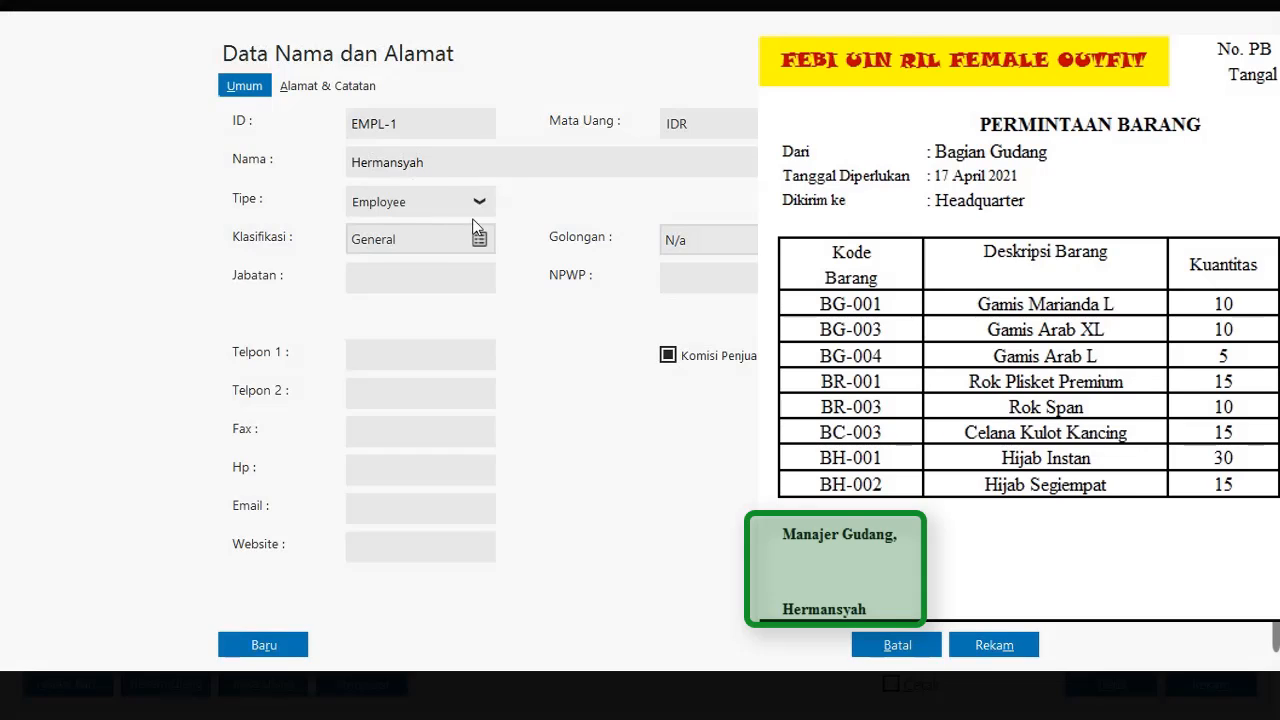
{"action": "left_click", "coordinate": [458, 287]}
{"action": "type", "text": "Manajer Gudang"}
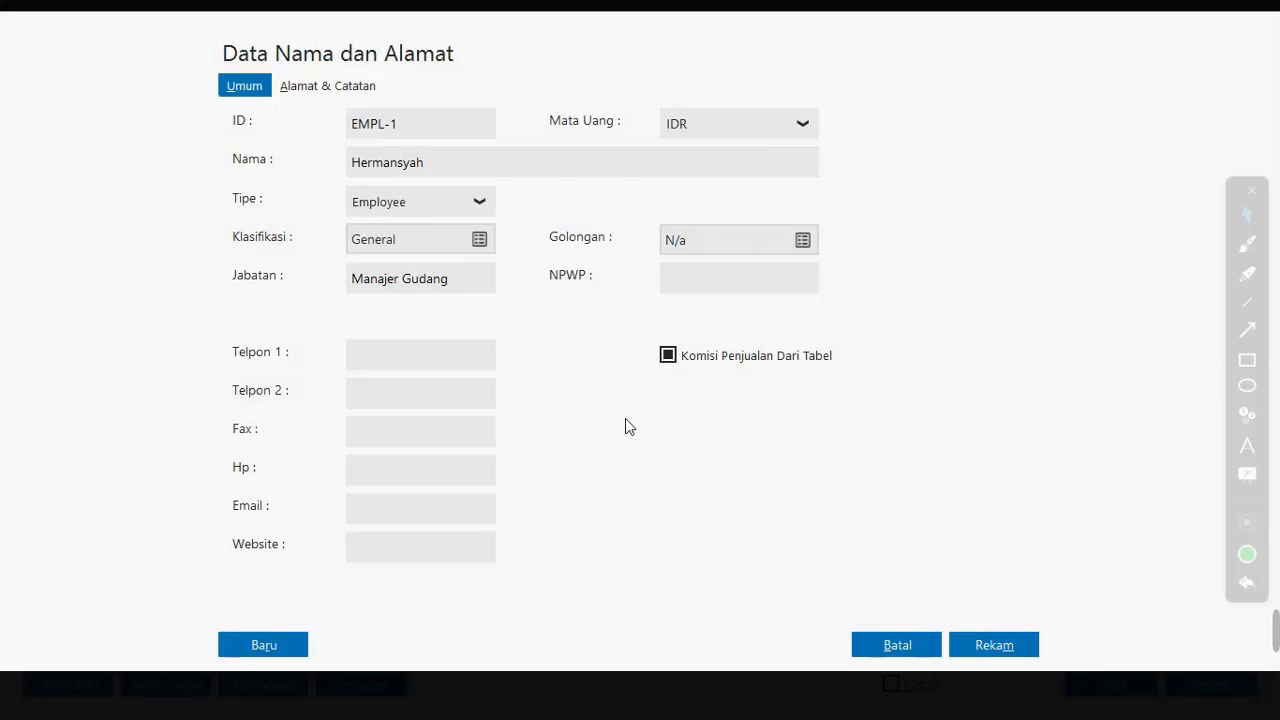
{"action": "left_click", "coordinate": [995, 646]}
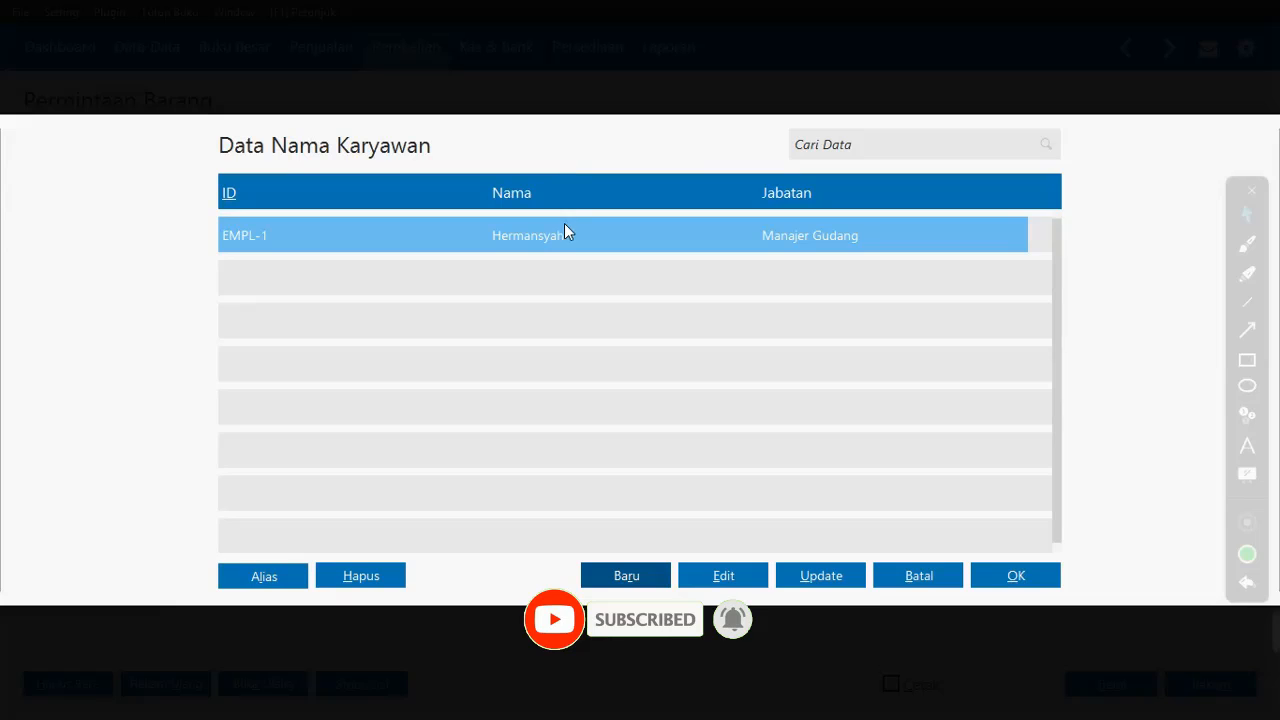
{"action": "double_click", "coordinate": [578, 233]}
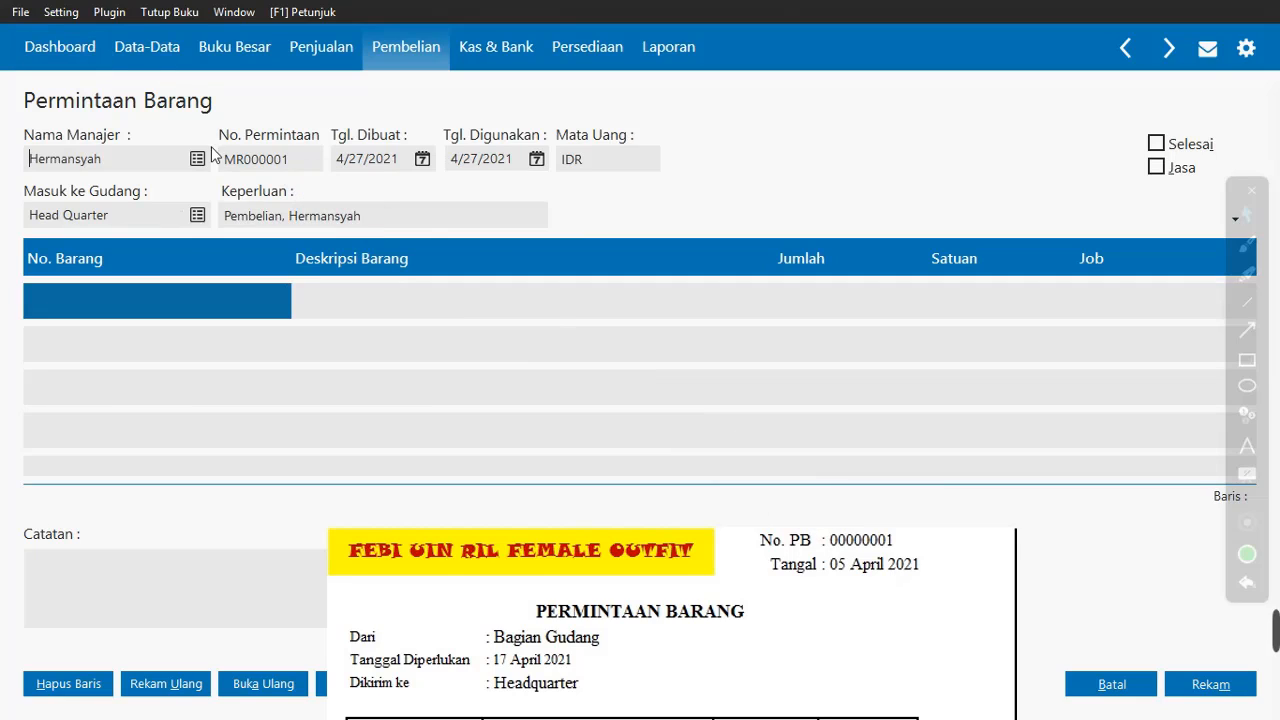
Step: Replace the letter prefix of the request number (No. Permintaan) with PB0
{"action": "double_click", "coordinate": [256, 162]}
{"action": "left_click", "coordinate": [256, 162]}
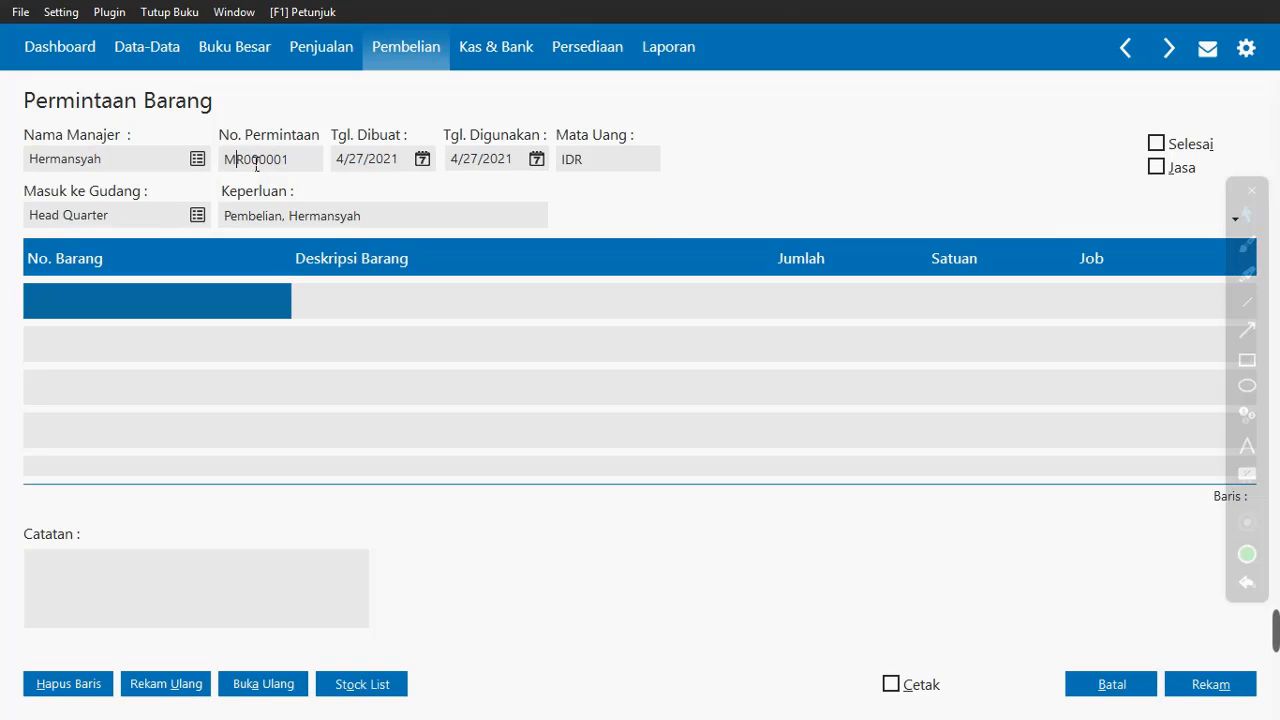
{"action": "key", "text": "BackSpace"}
{"action": "key", "text": "BackSpace"}
{"action": "type", "text": "PB0"}
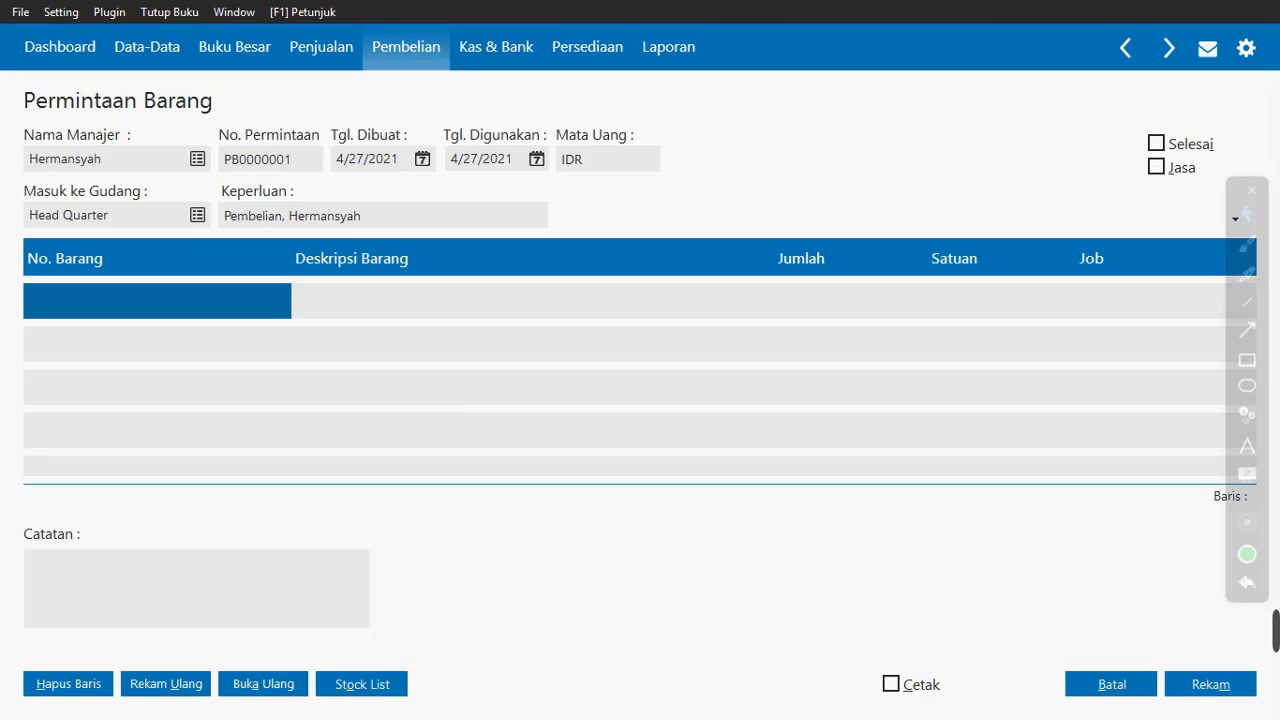
Step: Set the request's creation date (Tgl. Dibuat) to 4/5/2021
{"action": "left_click", "coordinate": [386, 162]}
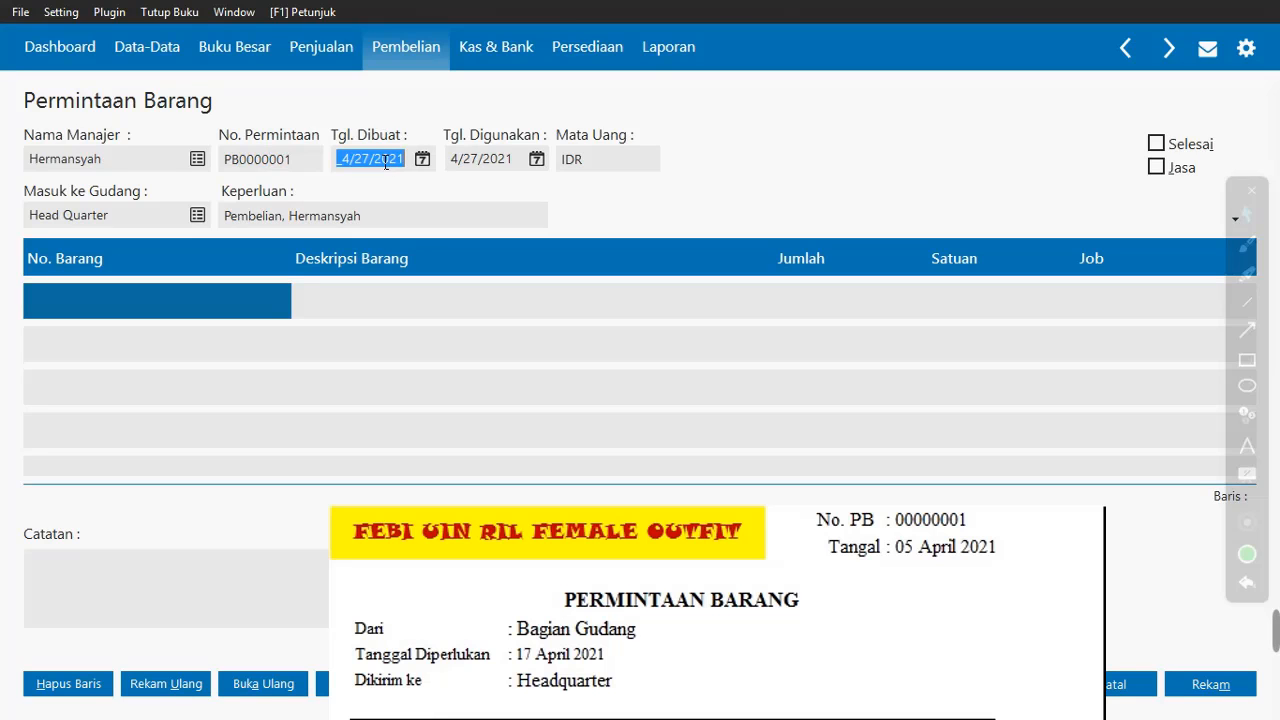
{"action": "key", "text": "Left"}
{"action": "key", "text": "Right"}
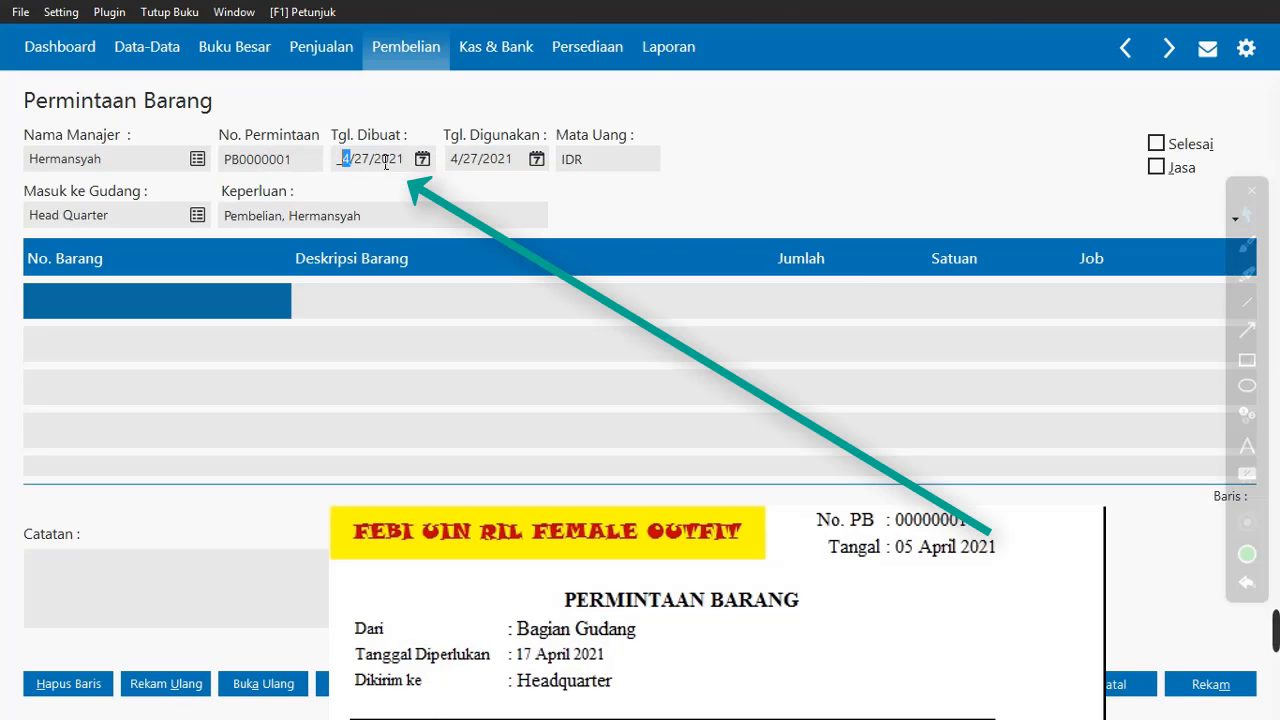
{"action": "key", "text": "Right"}
{"action": "type", "text": "2"}
{"action": "key", "text": "BackSpace"}
{"action": "type", "text": "5"}
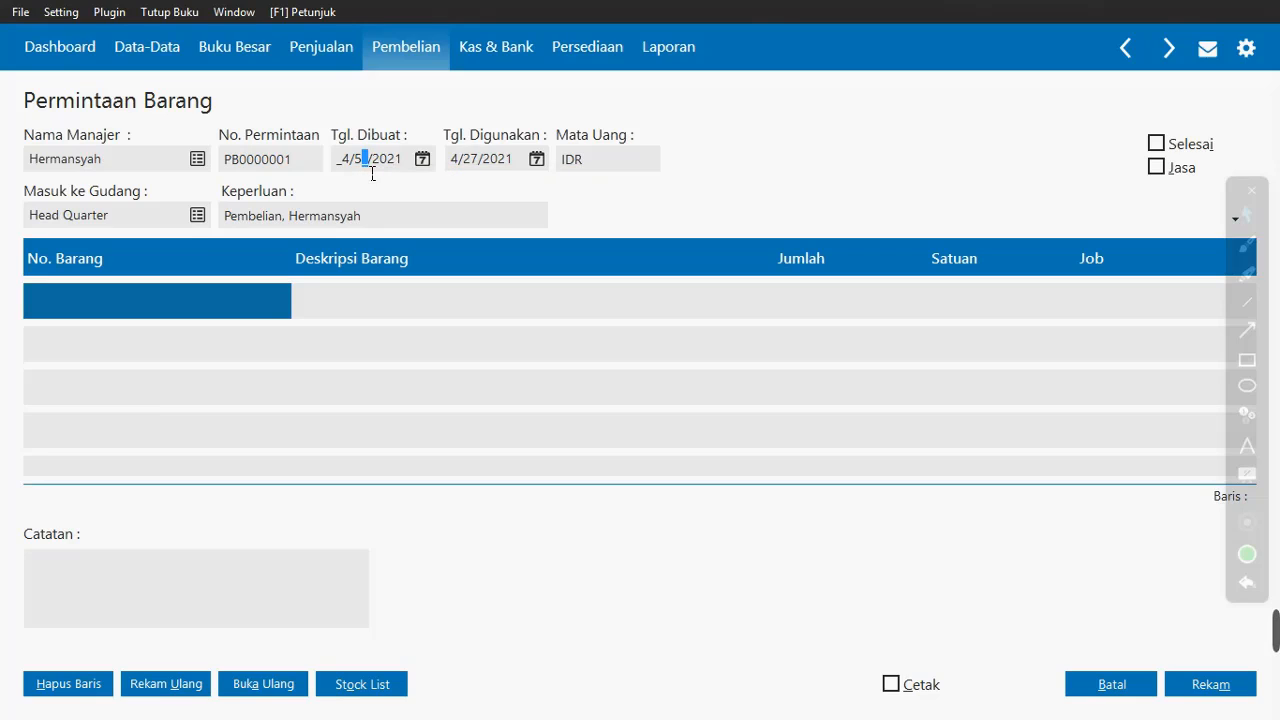
{"action": "left_click", "coordinate": [422, 160]}
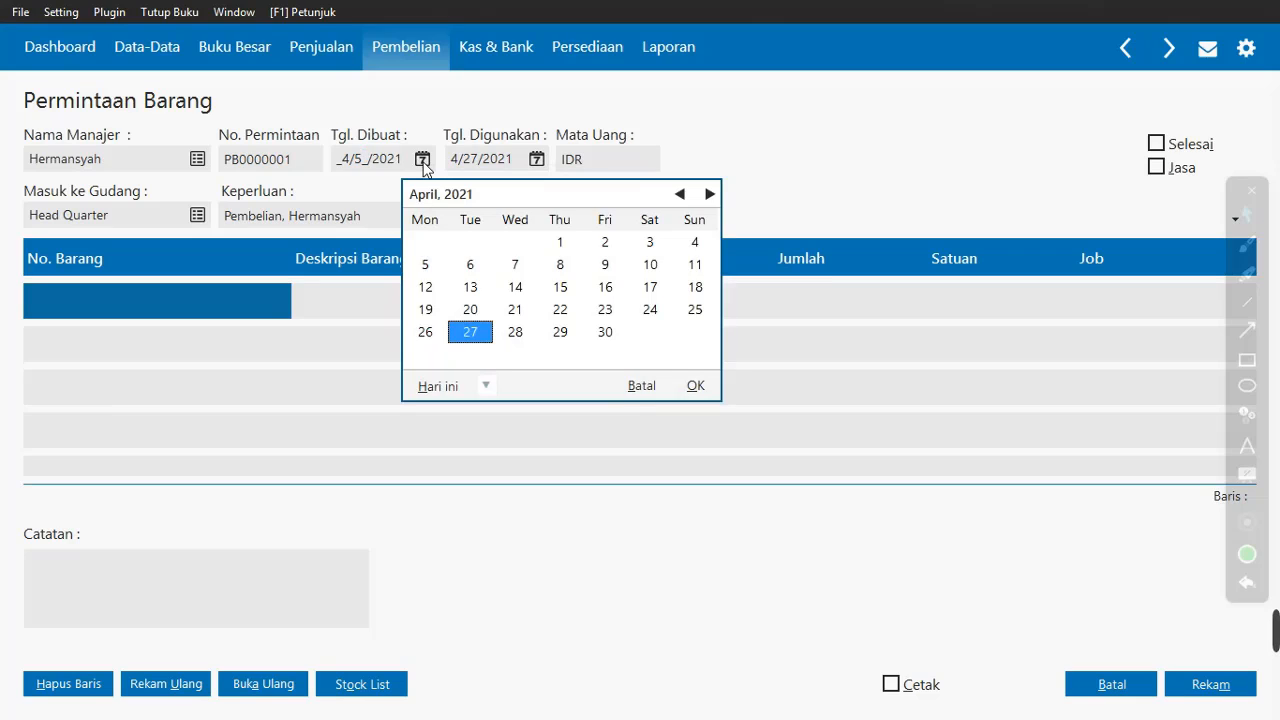
{"action": "left_click", "coordinate": [425, 266]}
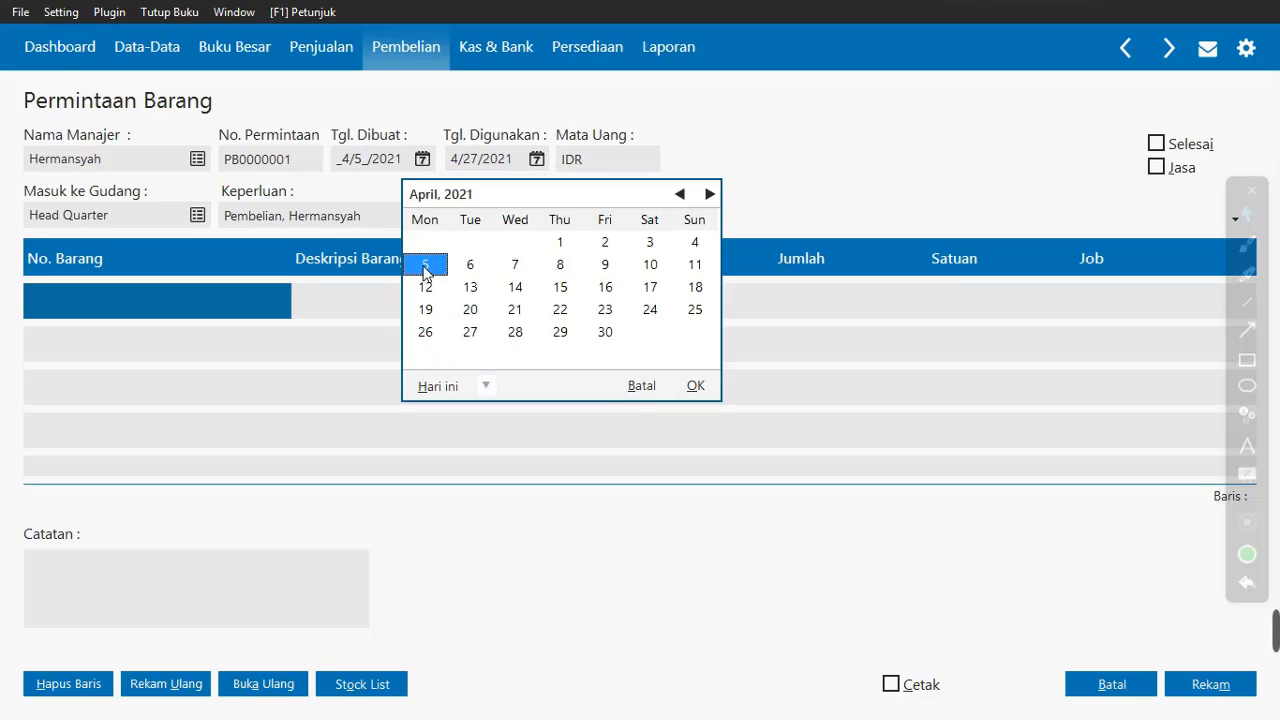
{"action": "left_click", "coordinate": [694, 390]}
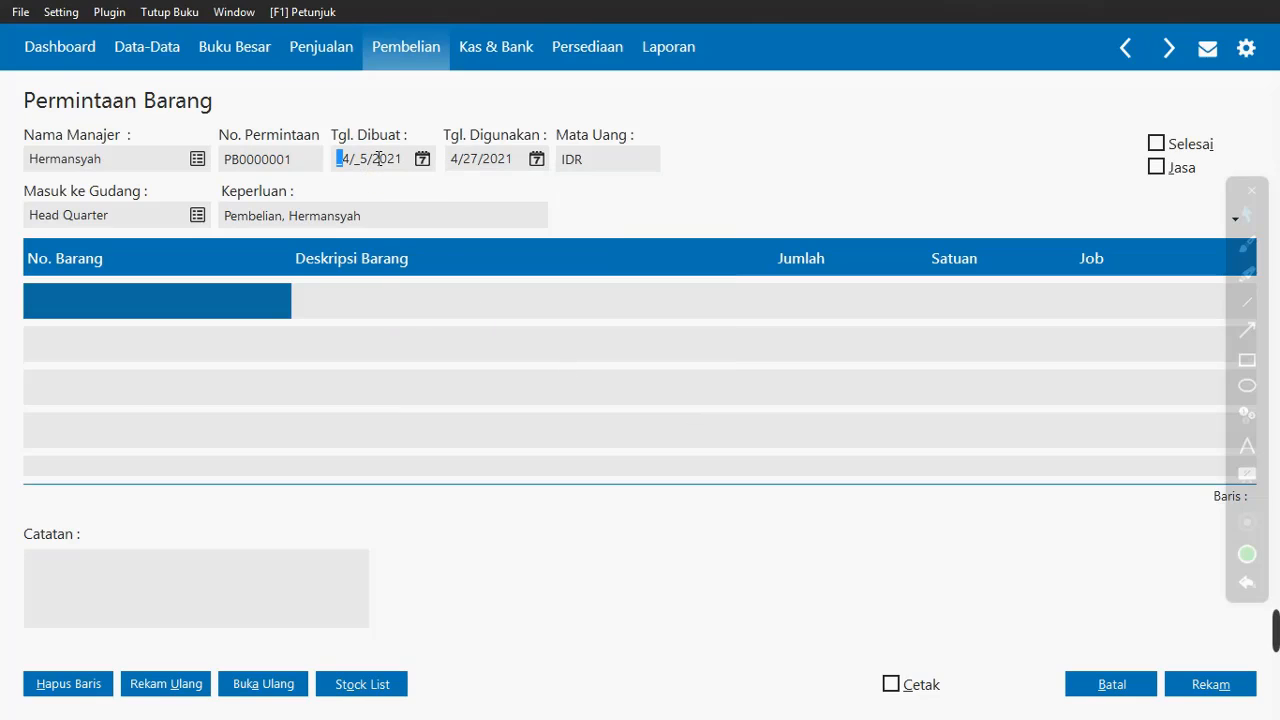
Step: Set the date the goods are needed (Tgl. Digunakan) to 4/17/2021
{"action": "left_click", "coordinate": [481, 158]}
{"action": "left_click", "coordinate": [481, 158]}
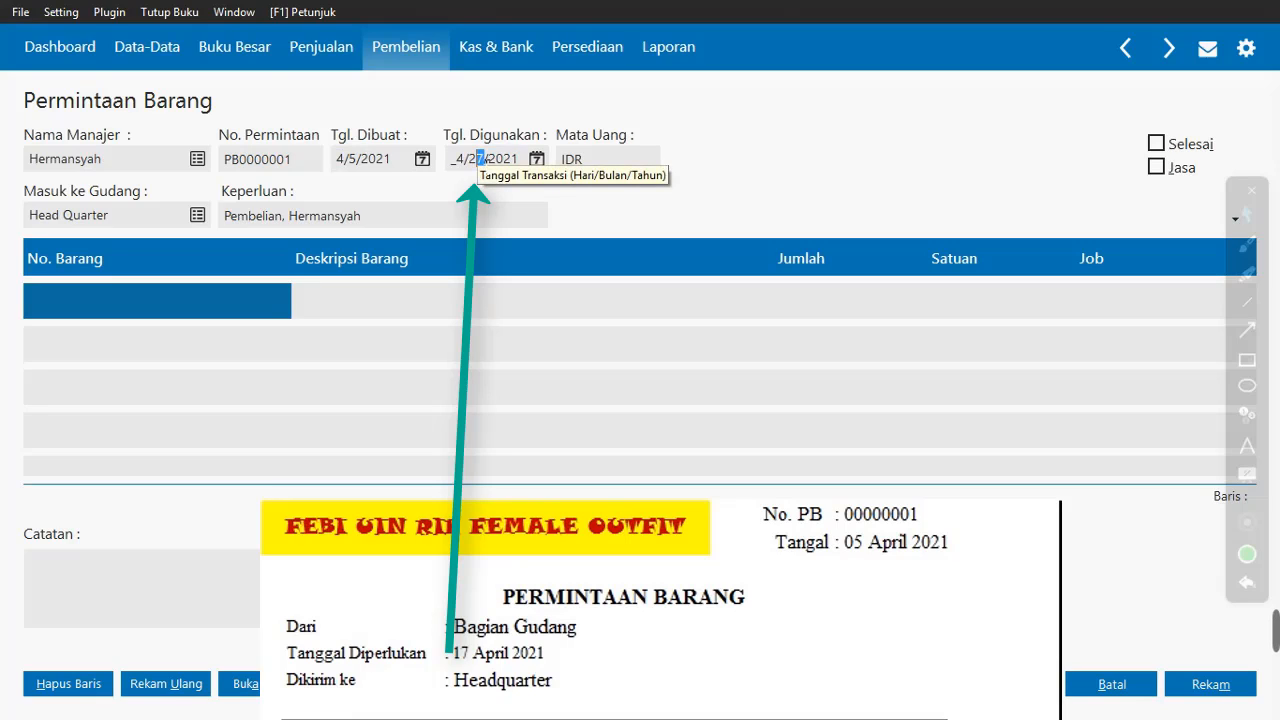
{"action": "key", "text": "Left"}
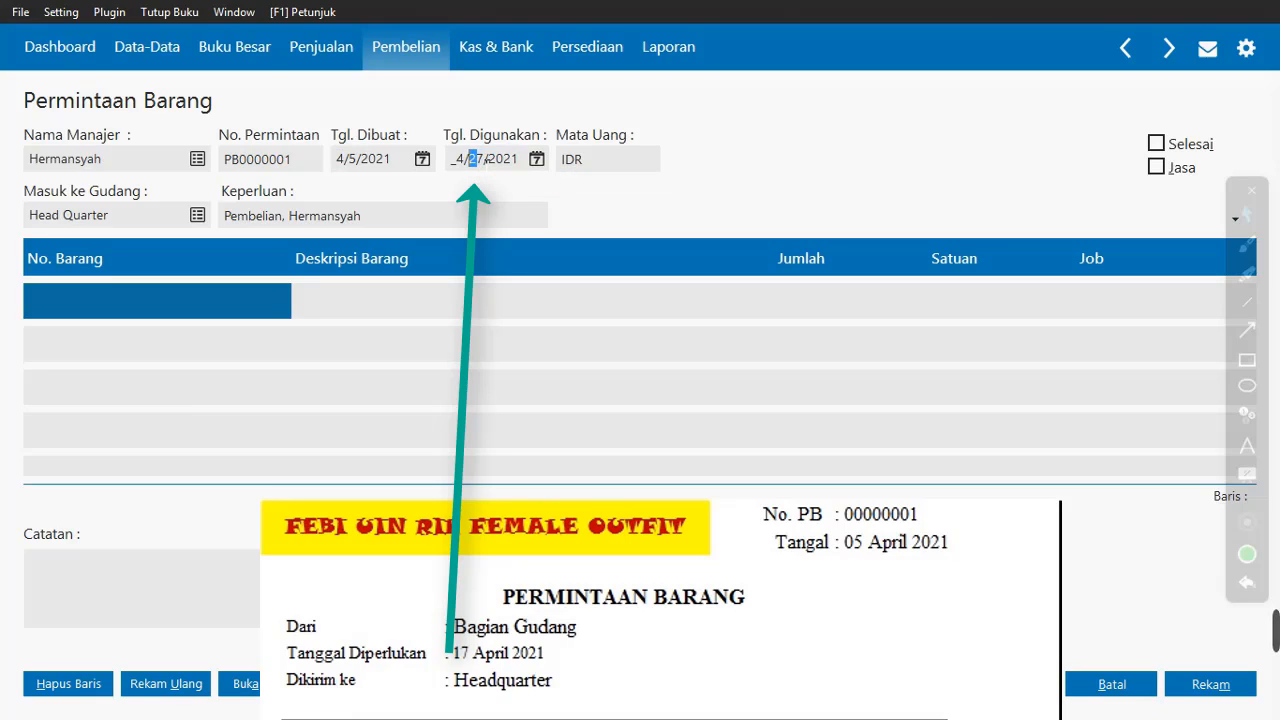
{"action": "type", "text": "1"}
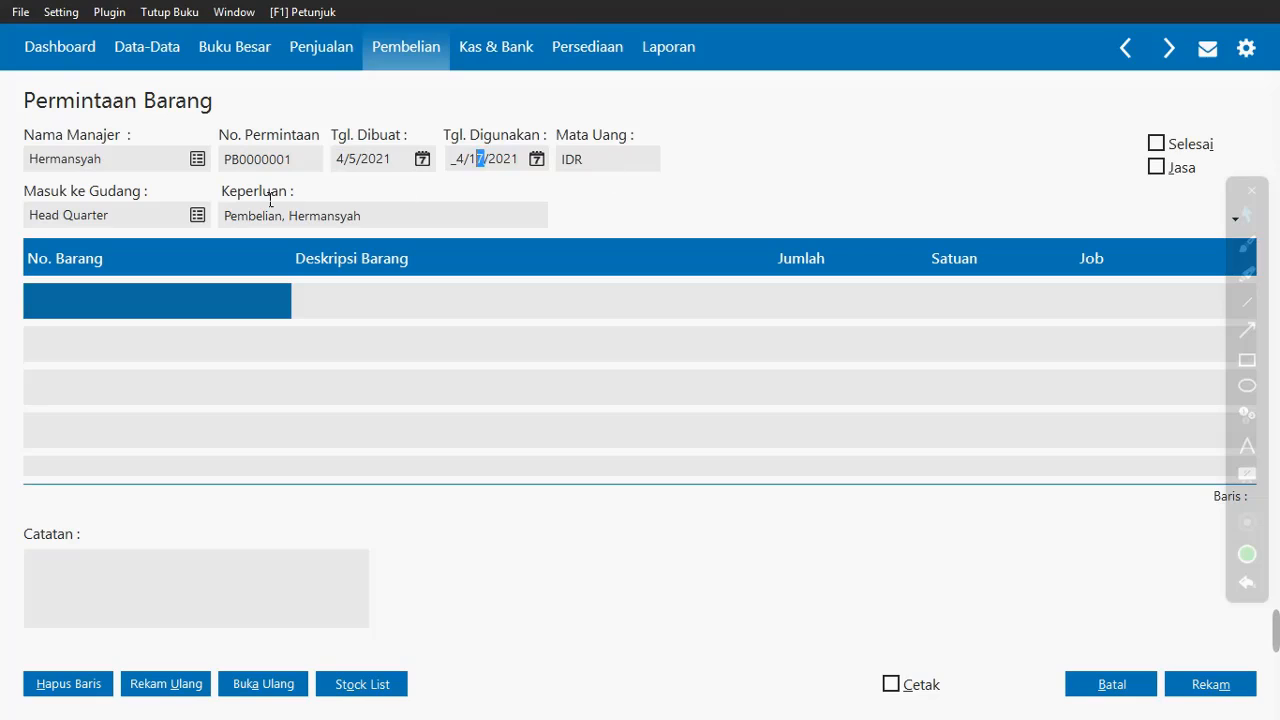
Step: Insert the word Permintaan before Pembelian in the request's purpose text (Keperluan)
{"action": "left_click", "coordinate": [375, 219]}
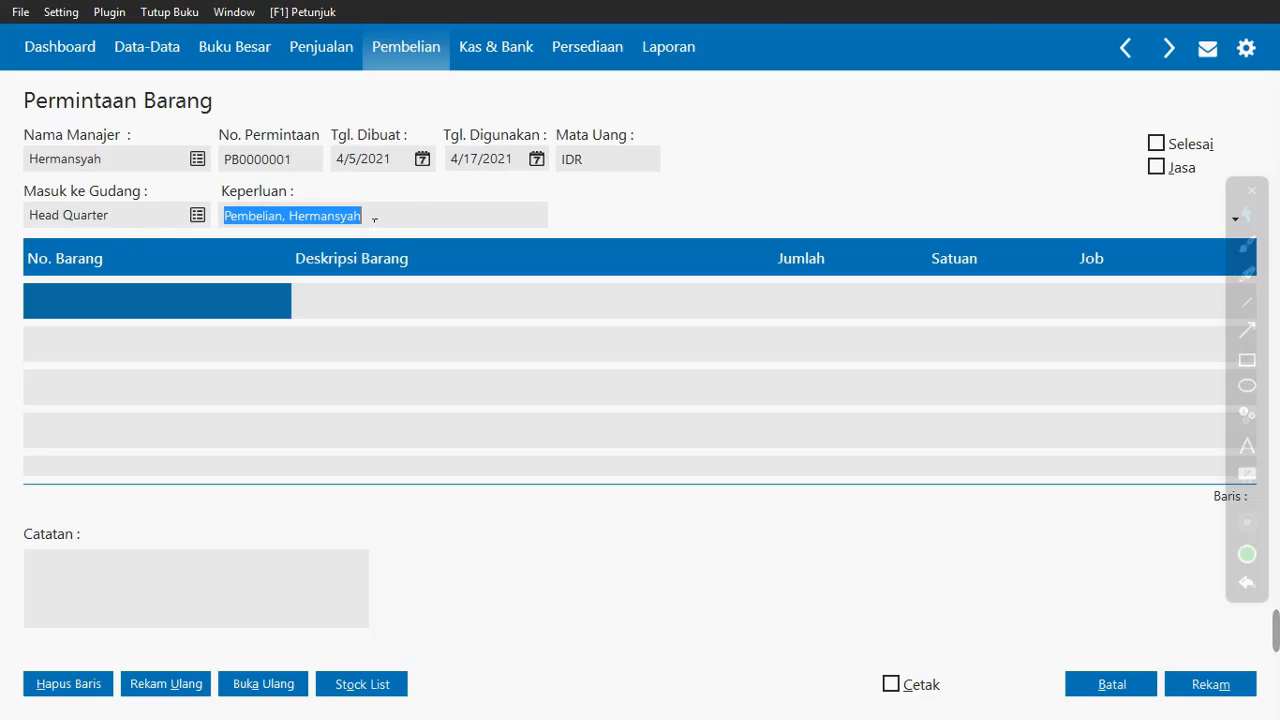
{"action": "left_click", "coordinate": [375, 219]}
{"action": "key", "text": "Left"}
{"action": "key", "text": "Left"}
{"action": "key", "text": "Left"}
{"action": "key", "text": "Left"}
{"action": "key", "text": "Left"}
{"action": "key", "text": "Left"}
{"action": "key", "text": "Left"}
{"action": "key", "text": "Left"}
{"action": "key", "text": "Left"}
{"action": "key", "text": "Left"}
{"action": "key", "text": "Left"}
{"action": "key", "text": "Left"}
{"action": "key", "text": "Left"}
{"action": "key", "text": "Left"}
{"action": "key", "text": "Left"}
{"action": "key", "text": "Left"}
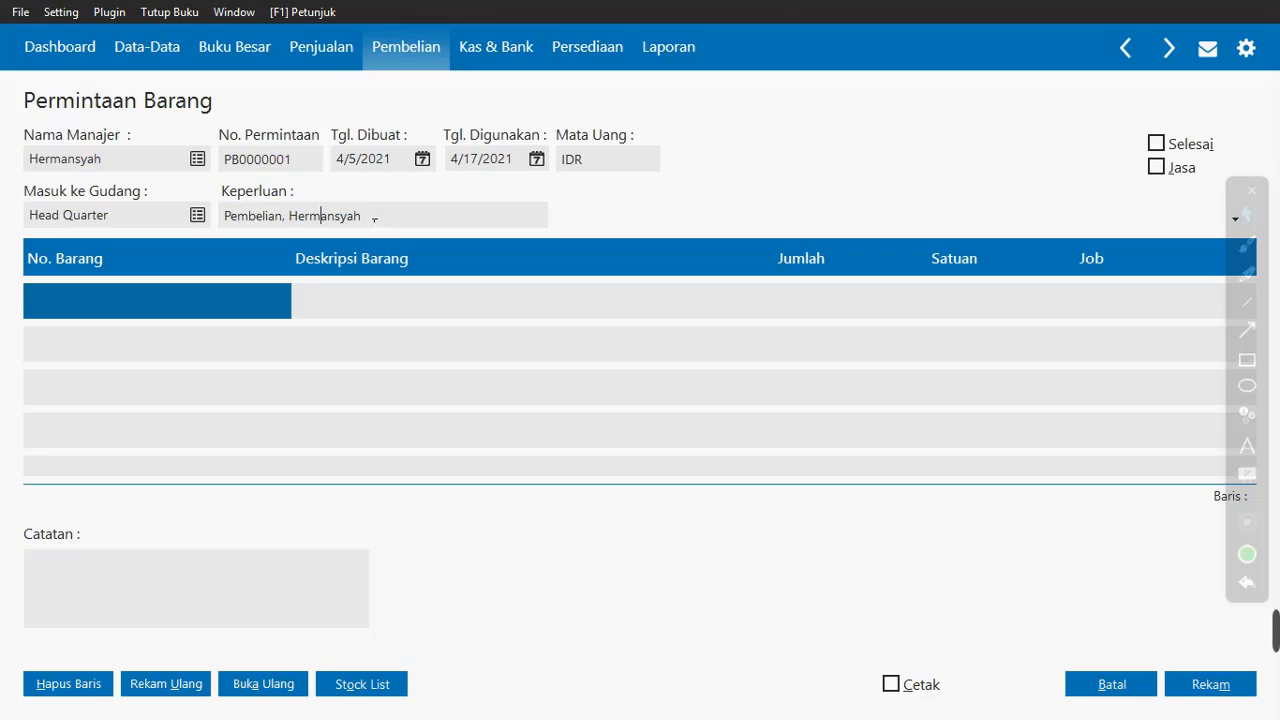
{"action": "type", "text": "Perminta"}
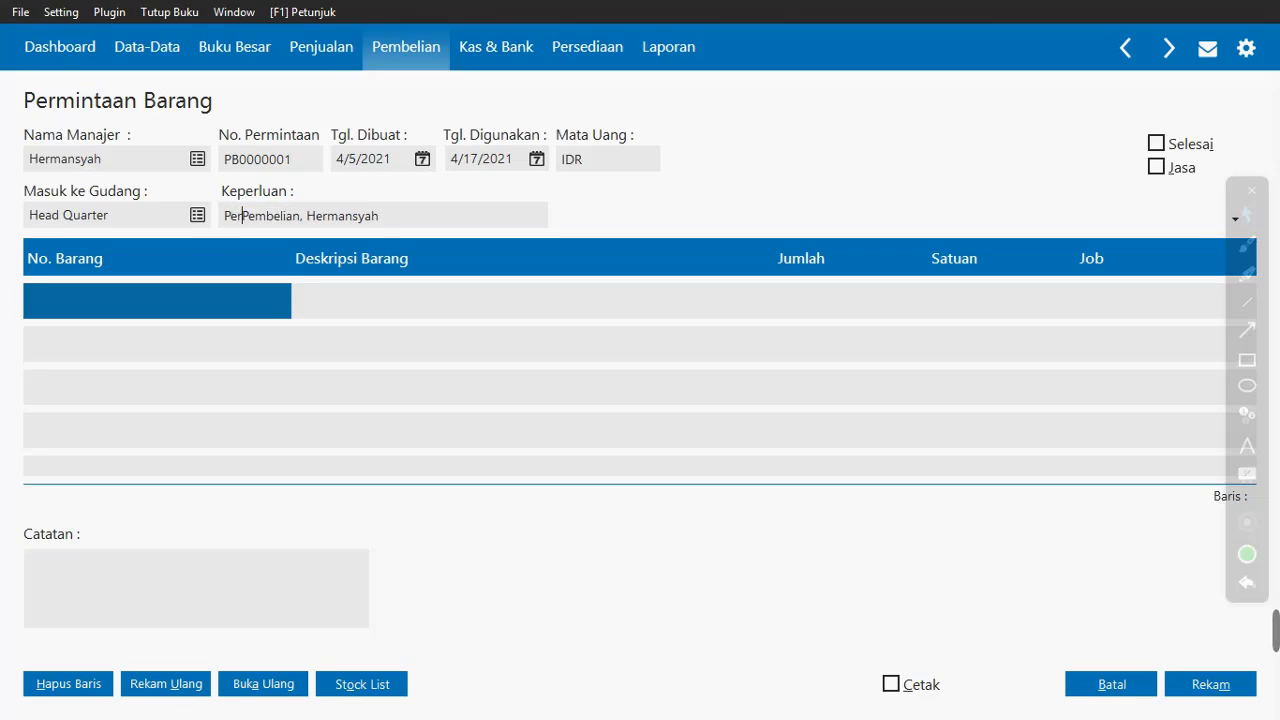
{"action": "type", "text": "an"}
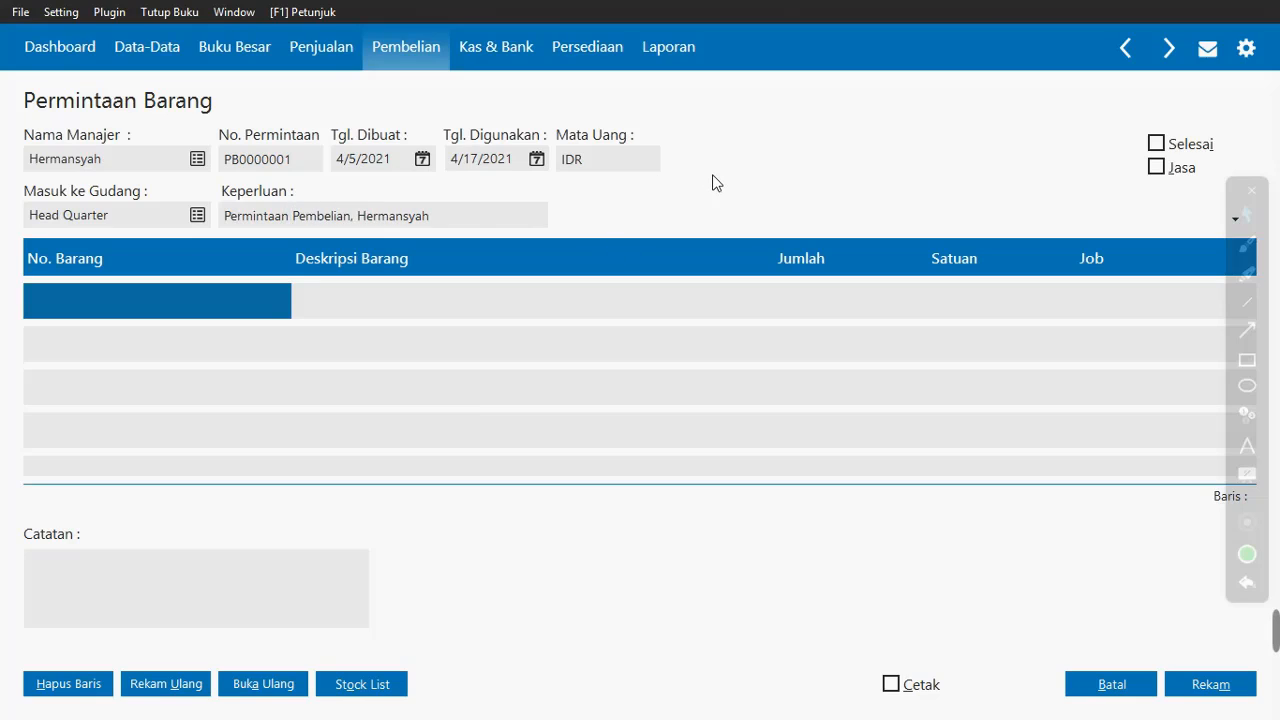
Step: Add item BG-001 Gamis Marianda L to the first request row with a quantity of 10
{"action": "left_click", "coordinate": [100, 303]}
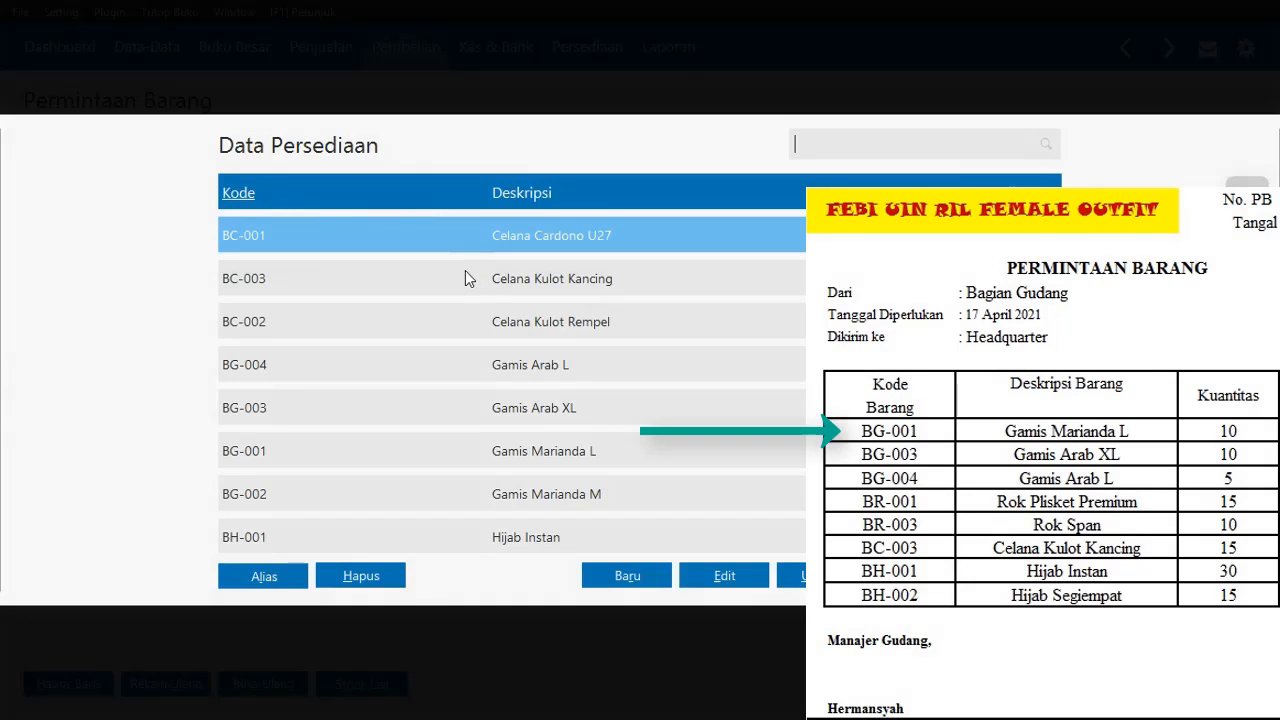
{"action": "double_click", "coordinate": [478, 455]}
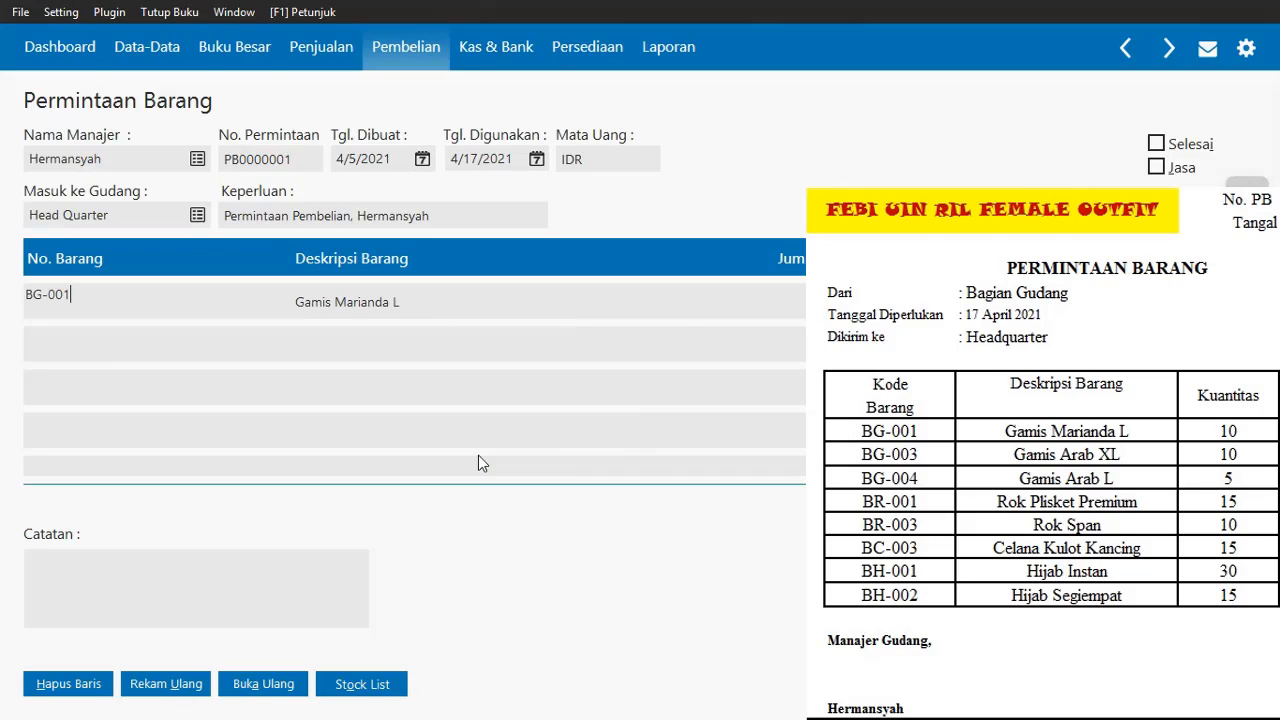
{"action": "left_click", "coordinate": [450, 308]}
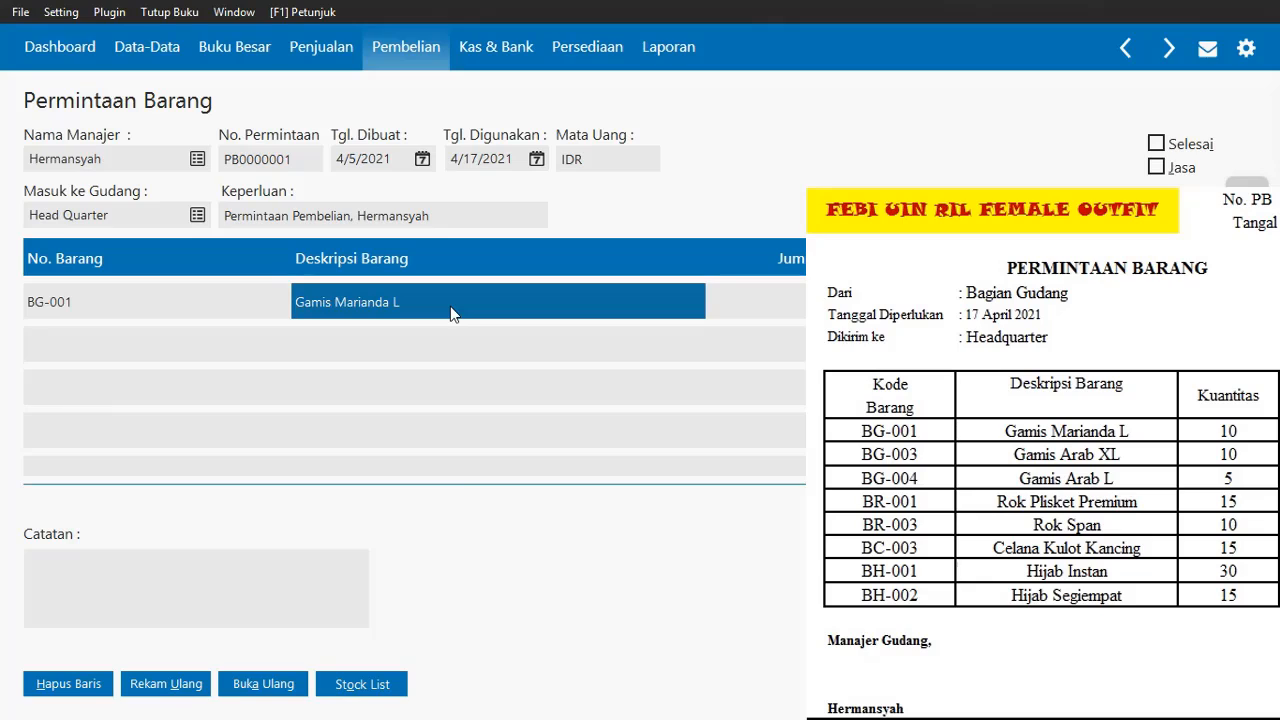
{"action": "key", "text": "Tab"}
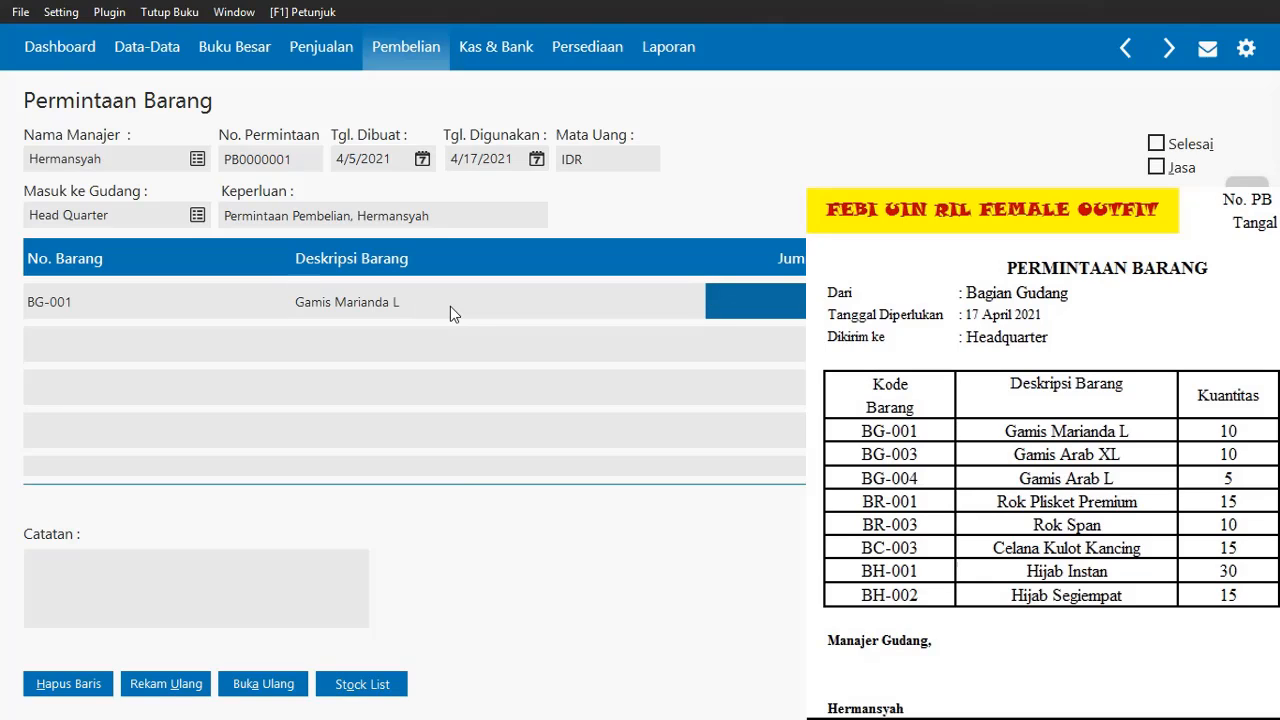
{"action": "type", "text": "10"}
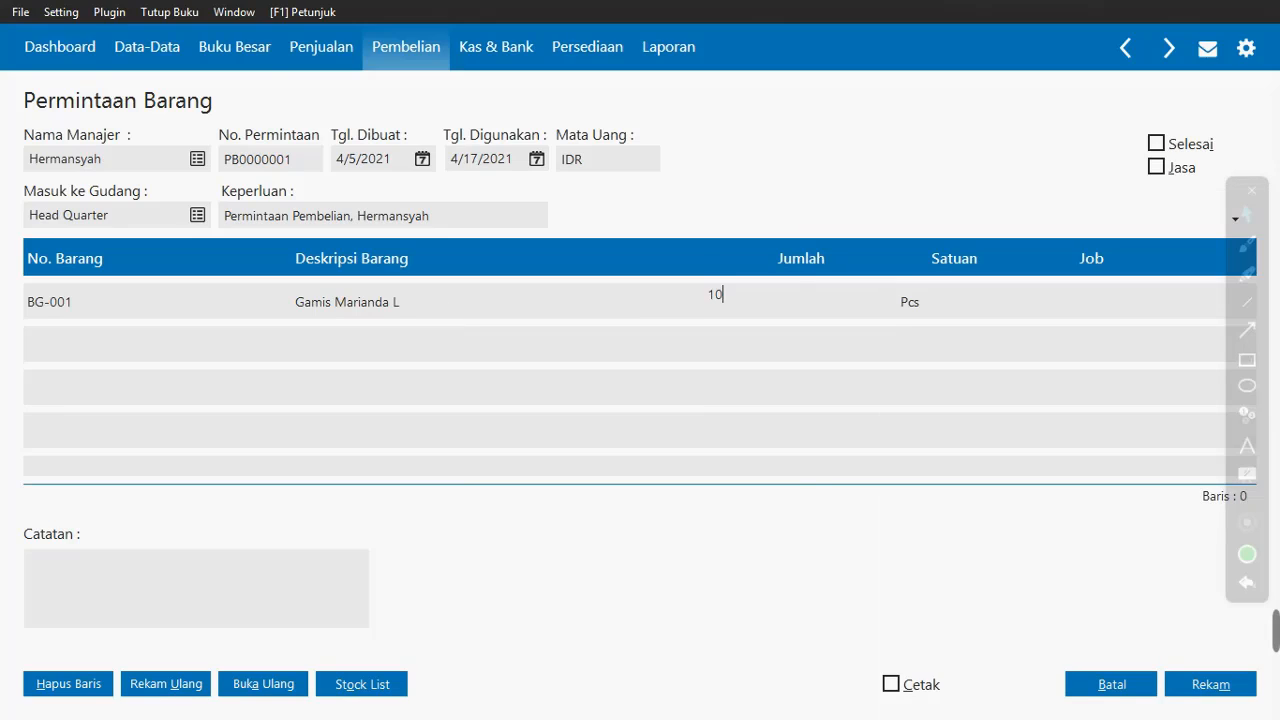
{"action": "key", "text": "Tab"}
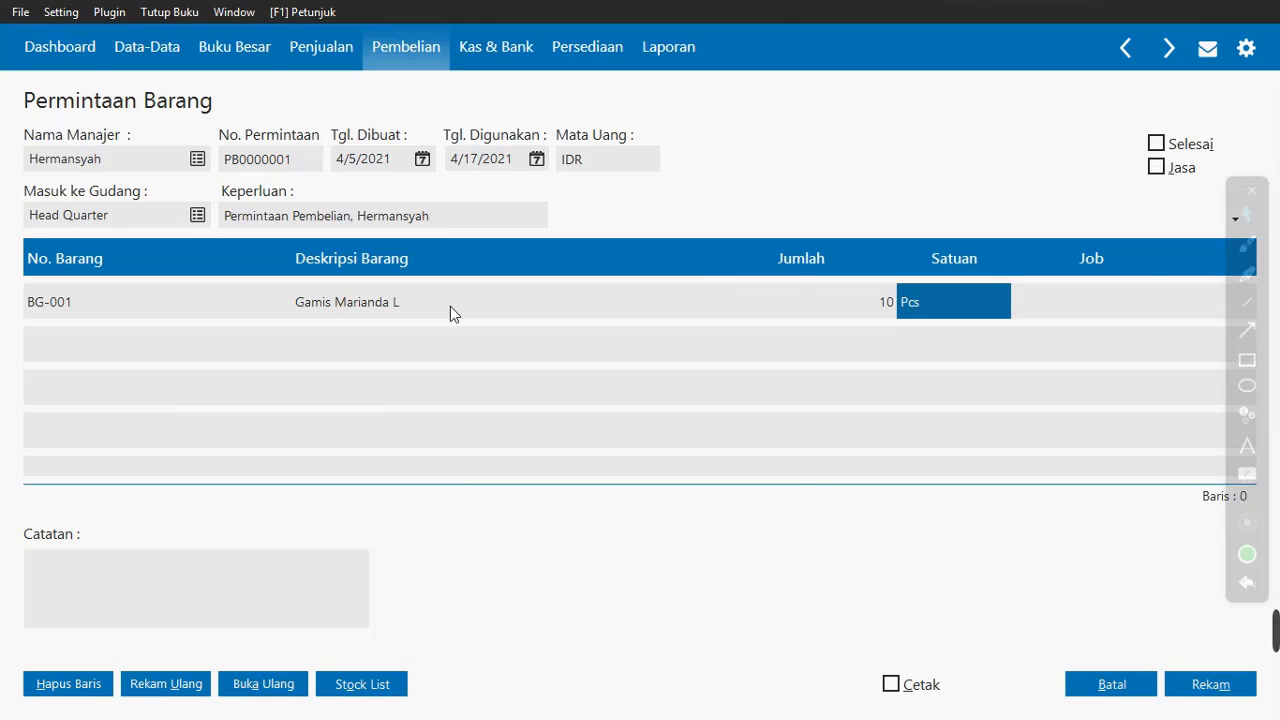
{"action": "key", "text": "Tab"}
{"action": "key", "text": "Tab"}
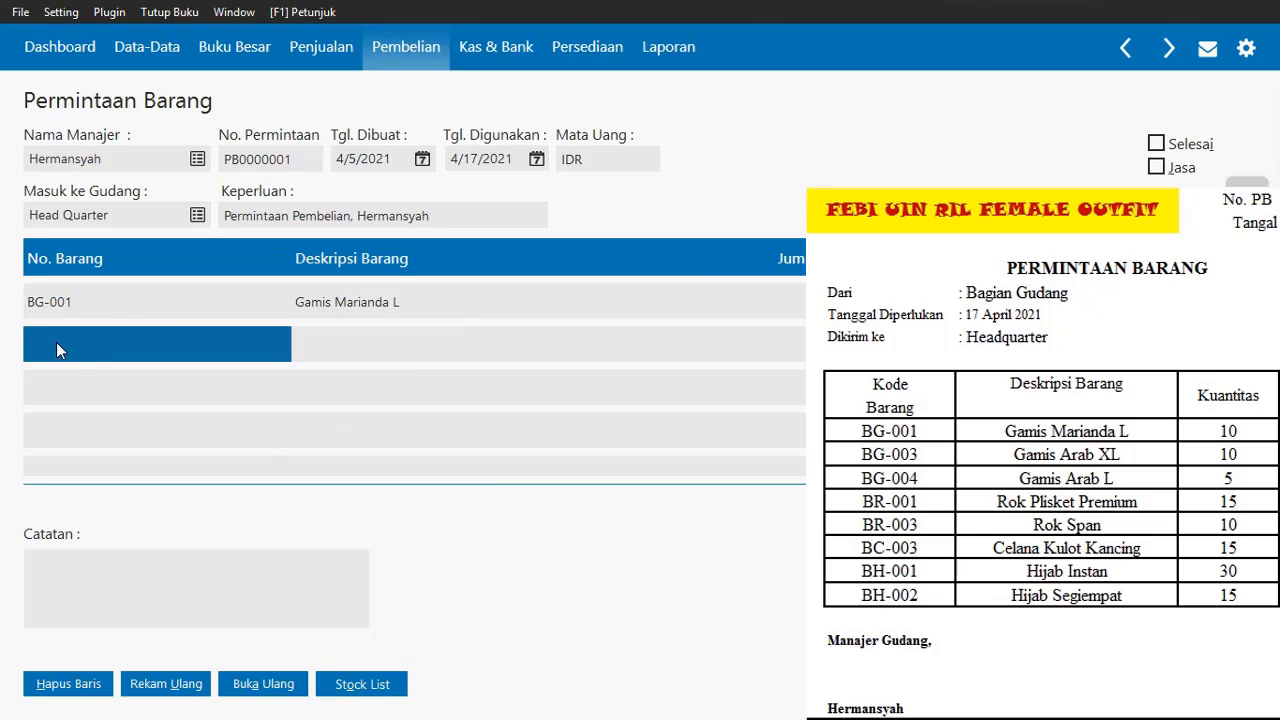
Step: Add item BG-003 Gamis Arab XL to the second request row with a quantity of 10
{"action": "left_click", "coordinate": [56, 342]}
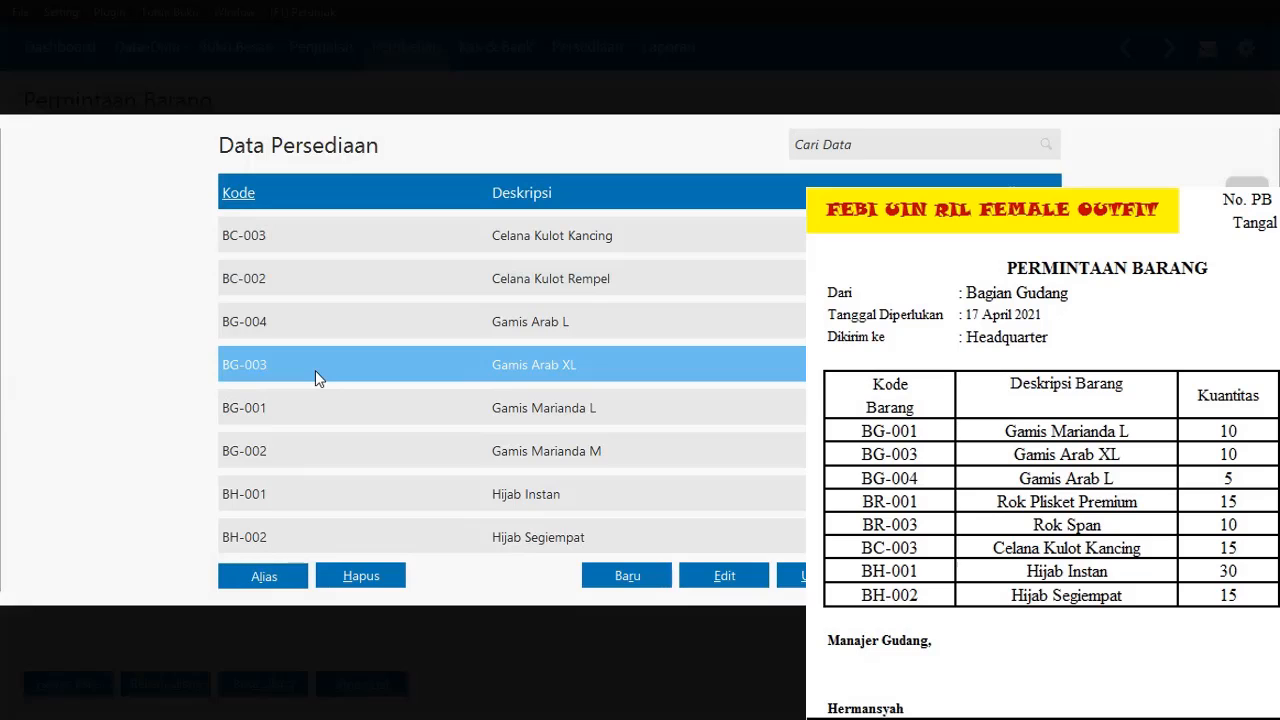
{"action": "double_click", "coordinate": [315, 370]}
{"action": "key", "text": "Tab"}
{"action": "key", "text": "Tab"}
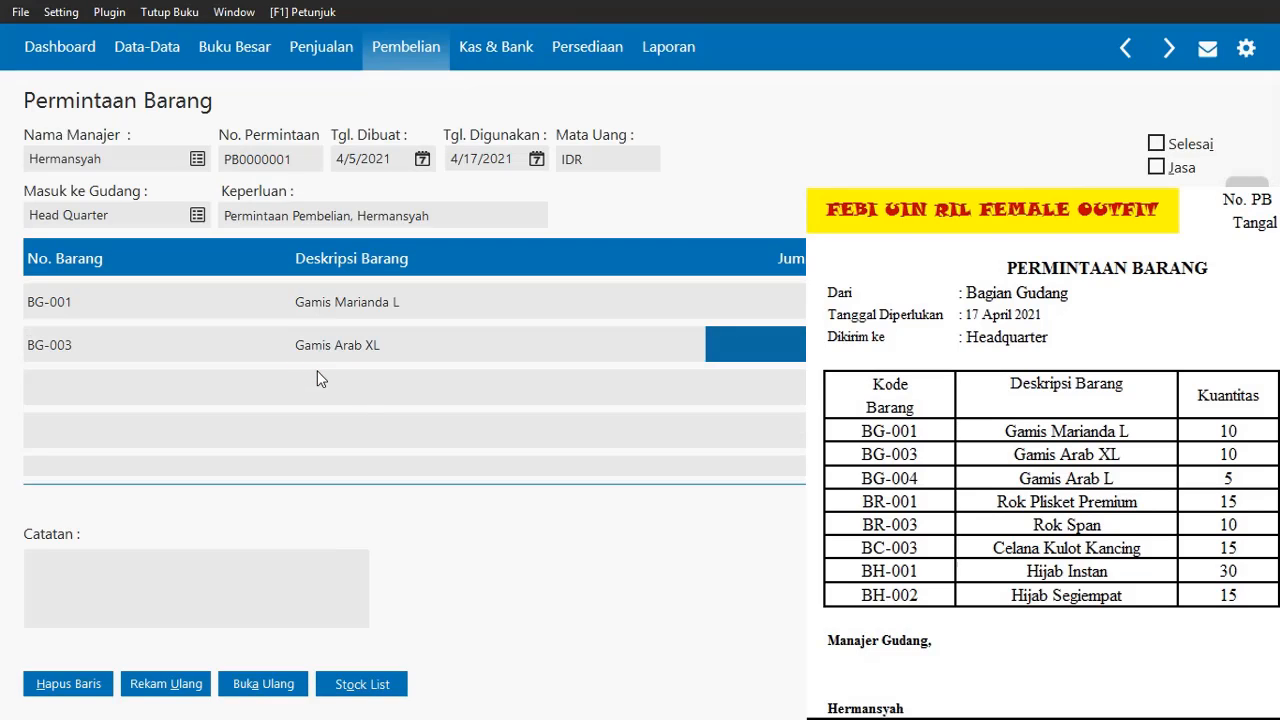
{"action": "type", "text": "10"}
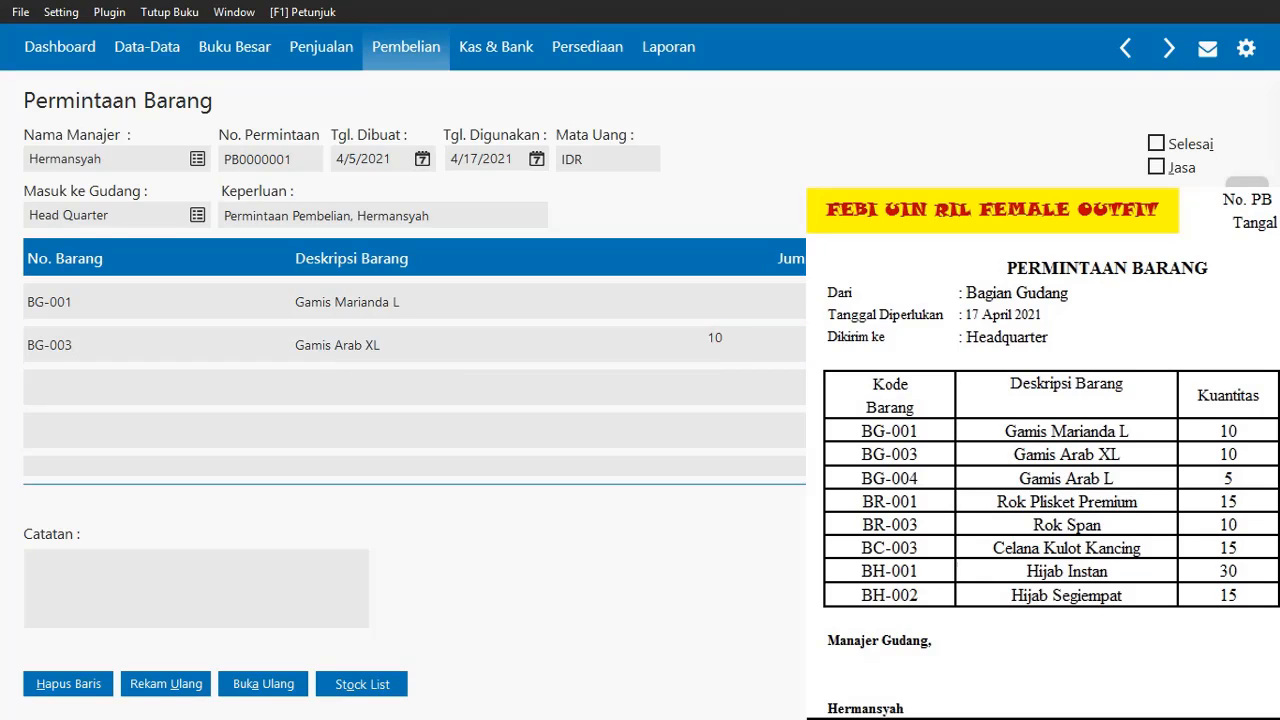
{"action": "key", "text": "Return"}
{"action": "key", "text": "Tab"}
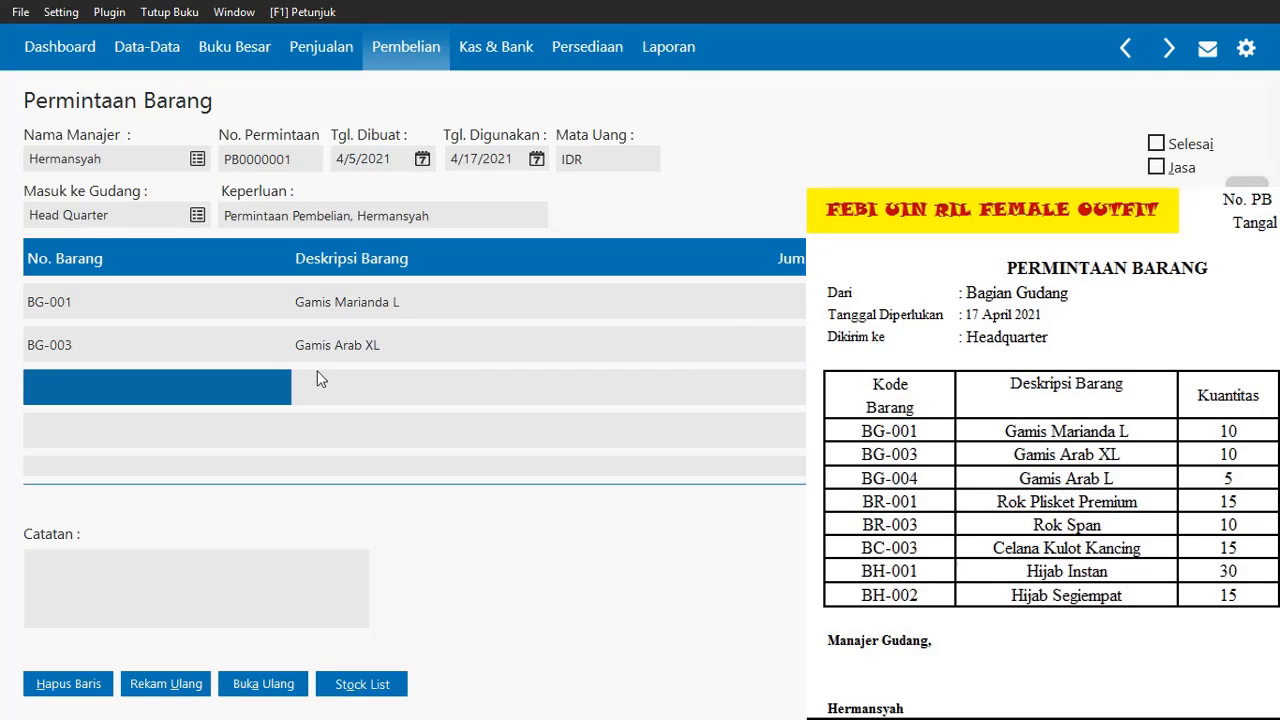
Step: Add item BG-004 Gamis Arab L to the third request row with a quantity of 5
{"action": "left_click", "coordinate": [147, 403]}
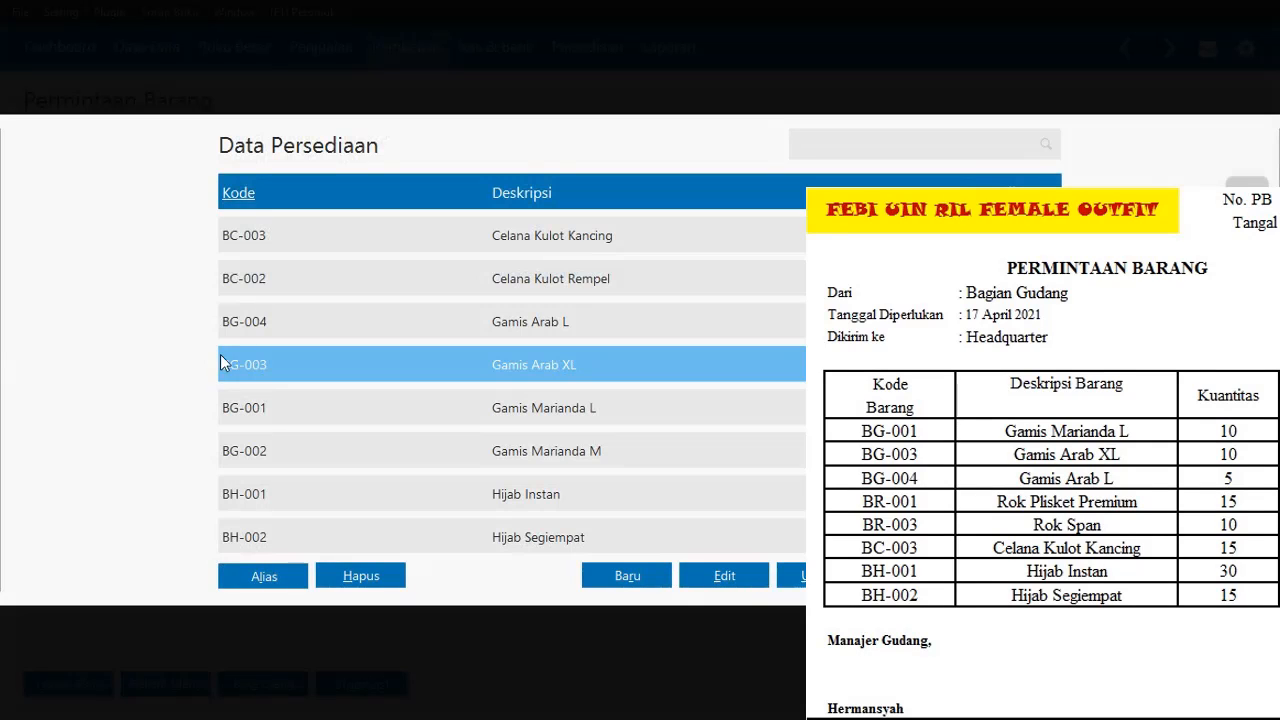
{"action": "double_click", "coordinate": [280, 327]}
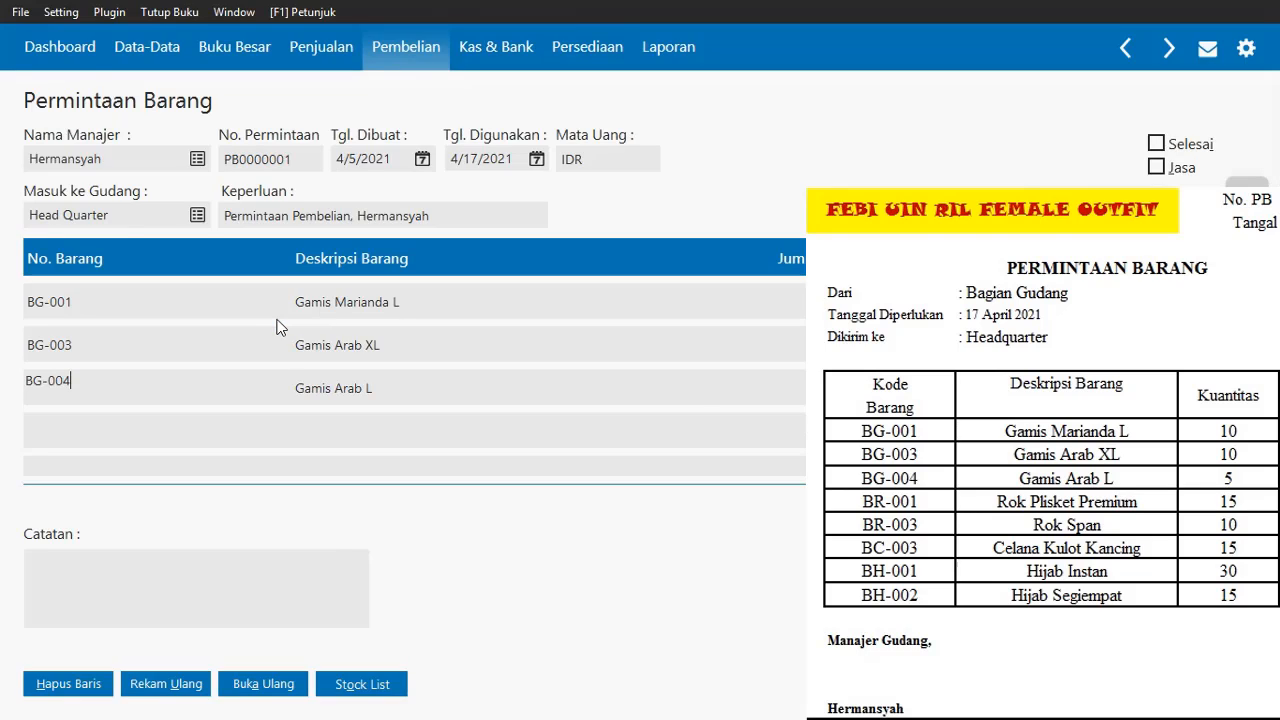
{"action": "key", "text": "Return"}
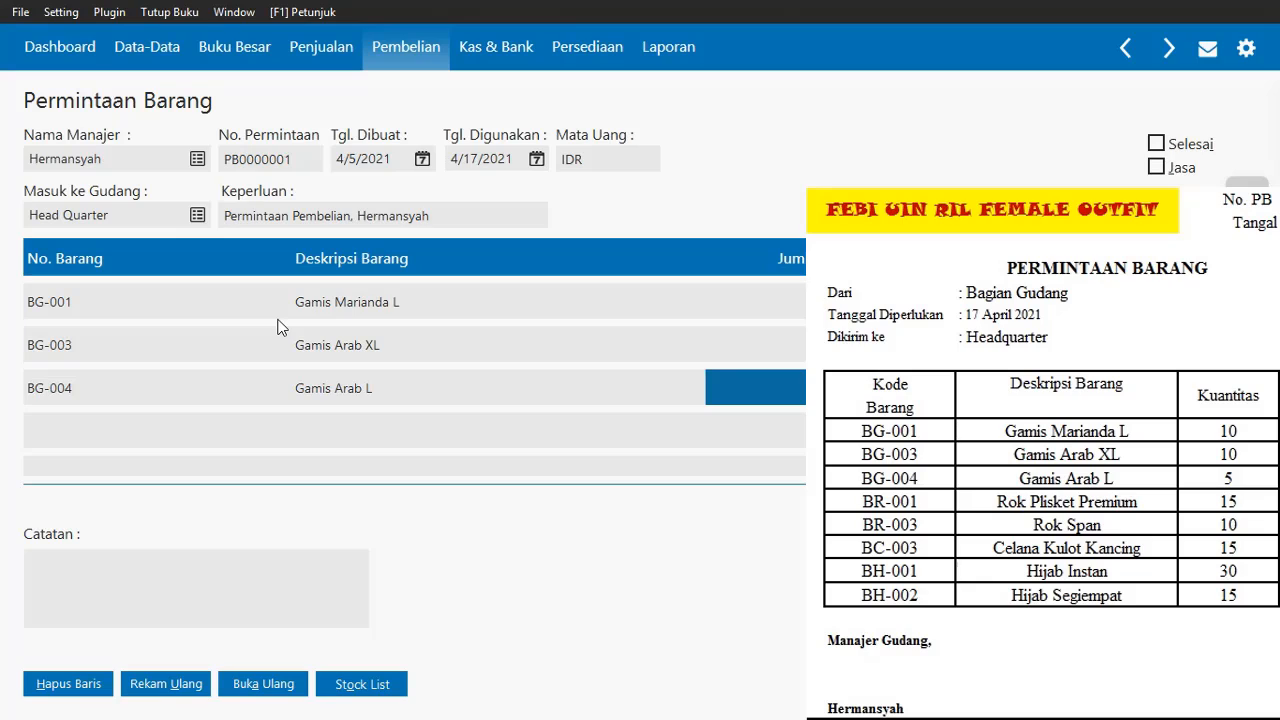
{"action": "type", "text": "5"}
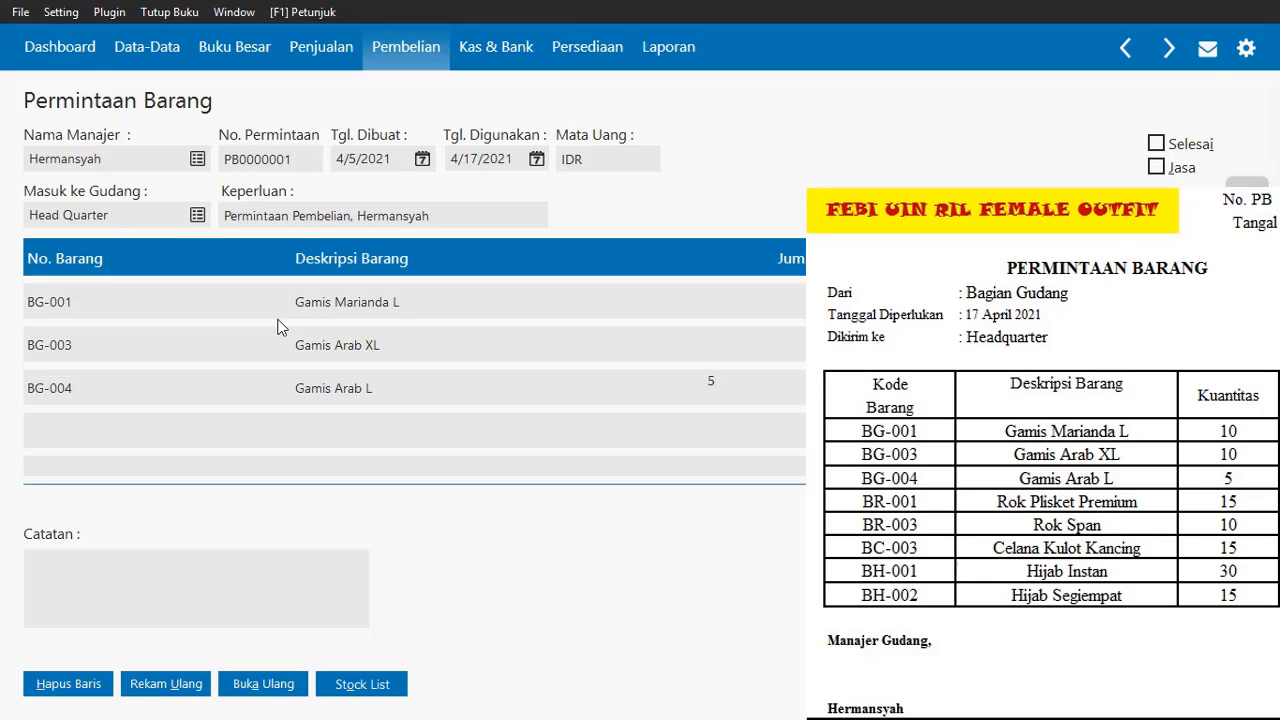
{"action": "key", "text": "Return"}
Step: Add item BR-001 Rok Plisket Premium to the fourth request row with a quantity of 15
{"action": "left_click", "coordinate": [83, 446]}
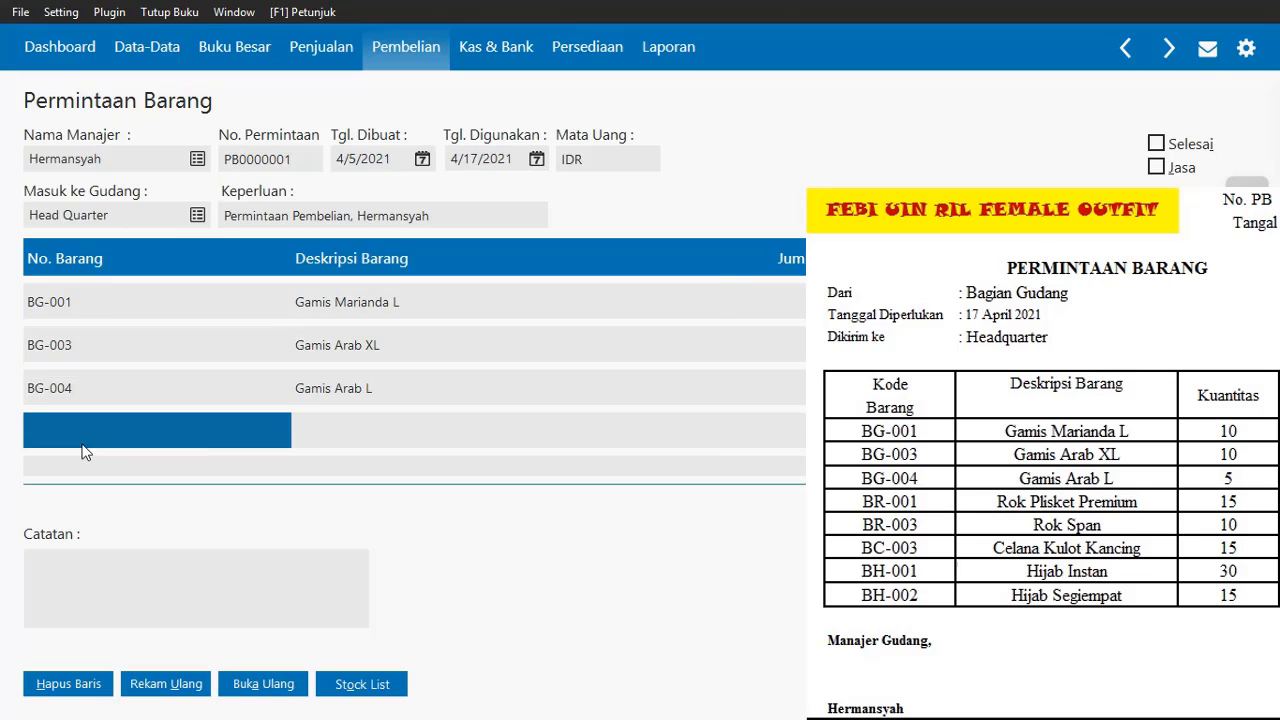
{"action": "left_click", "coordinate": [88, 447]}
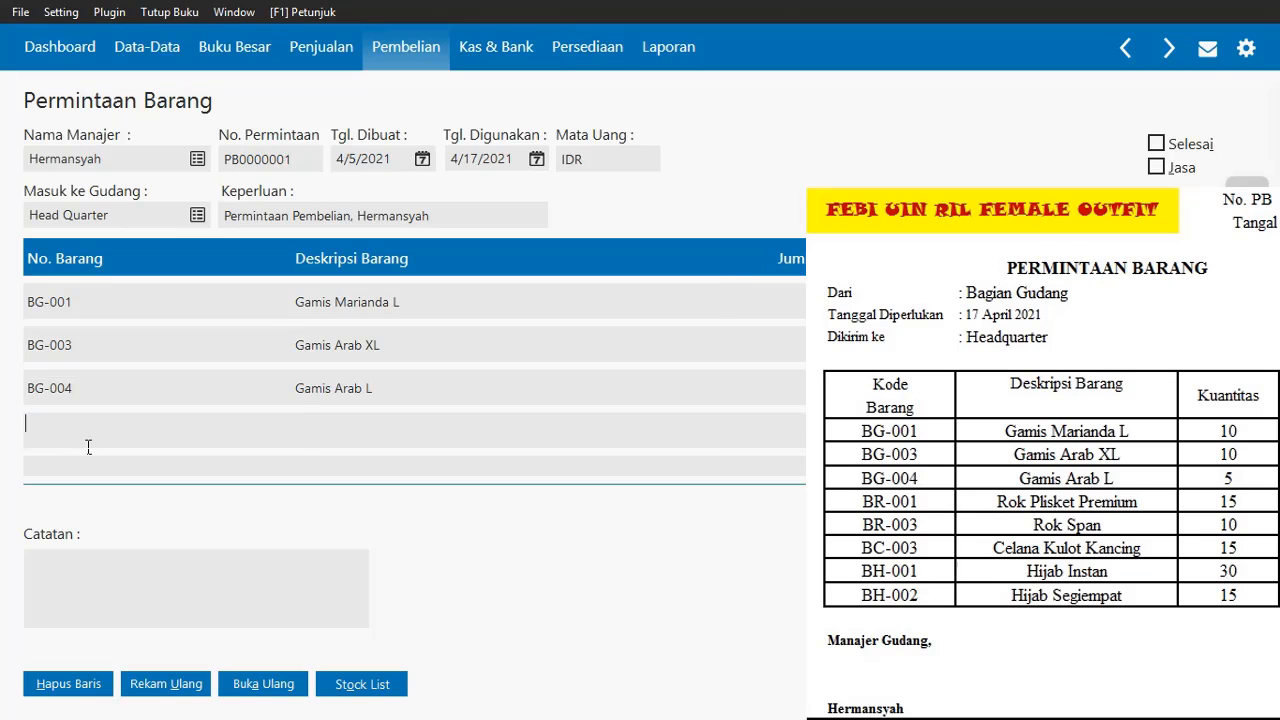
{"action": "key", "text": "Return"}
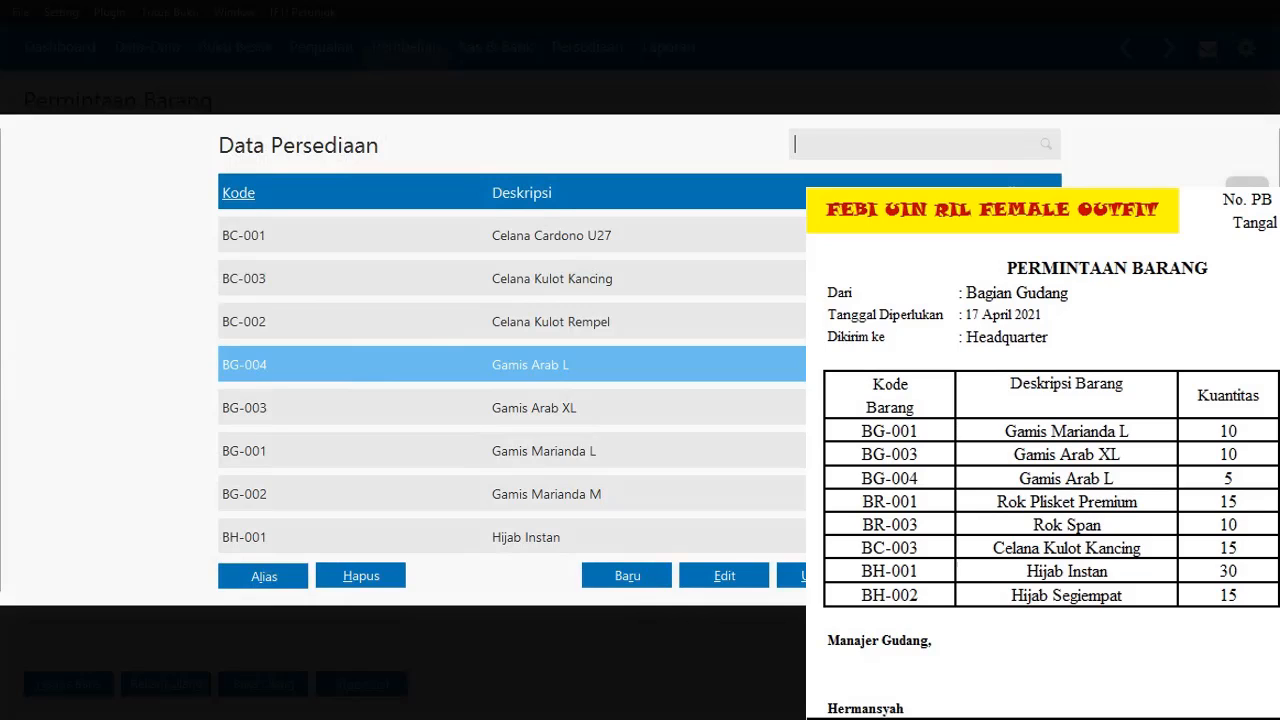
{"action": "scroll", "coordinate": [530, 365], "scroll_direction": "down", "scroll_amount": 1}
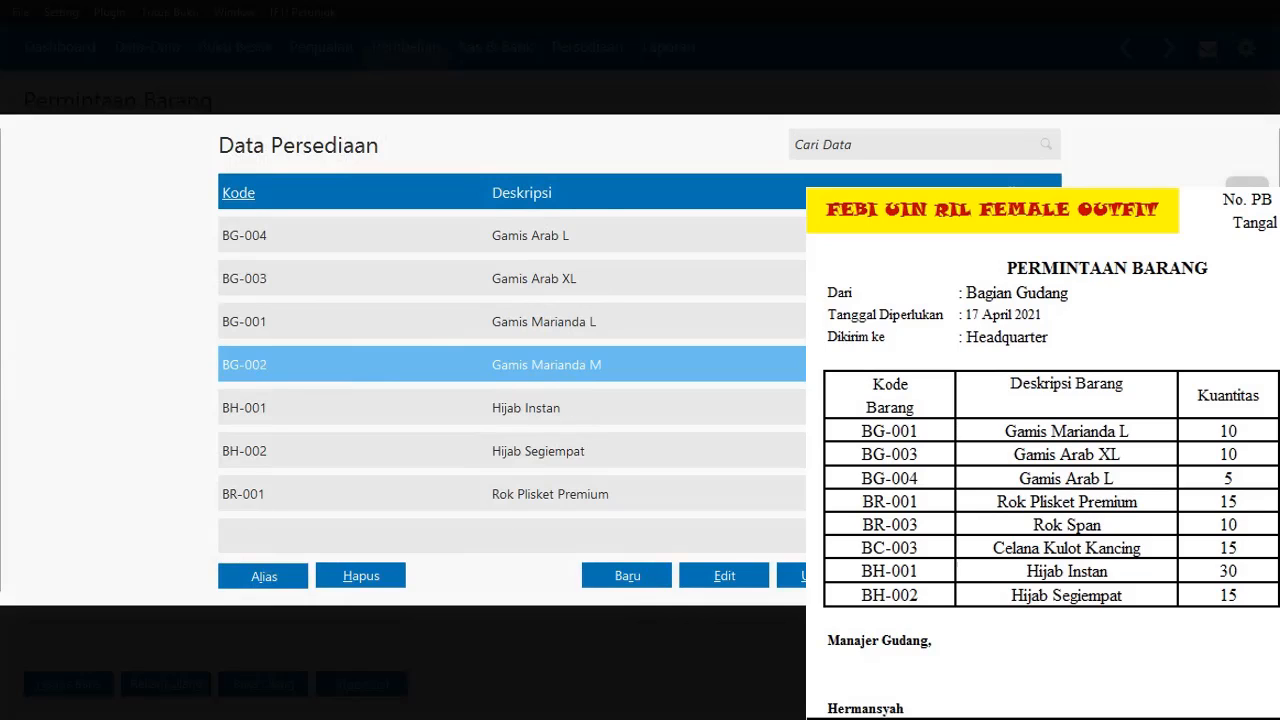
{"action": "scroll", "coordinate": [494, 494], "scroll_direction": "down", "scroll_amount": 1}
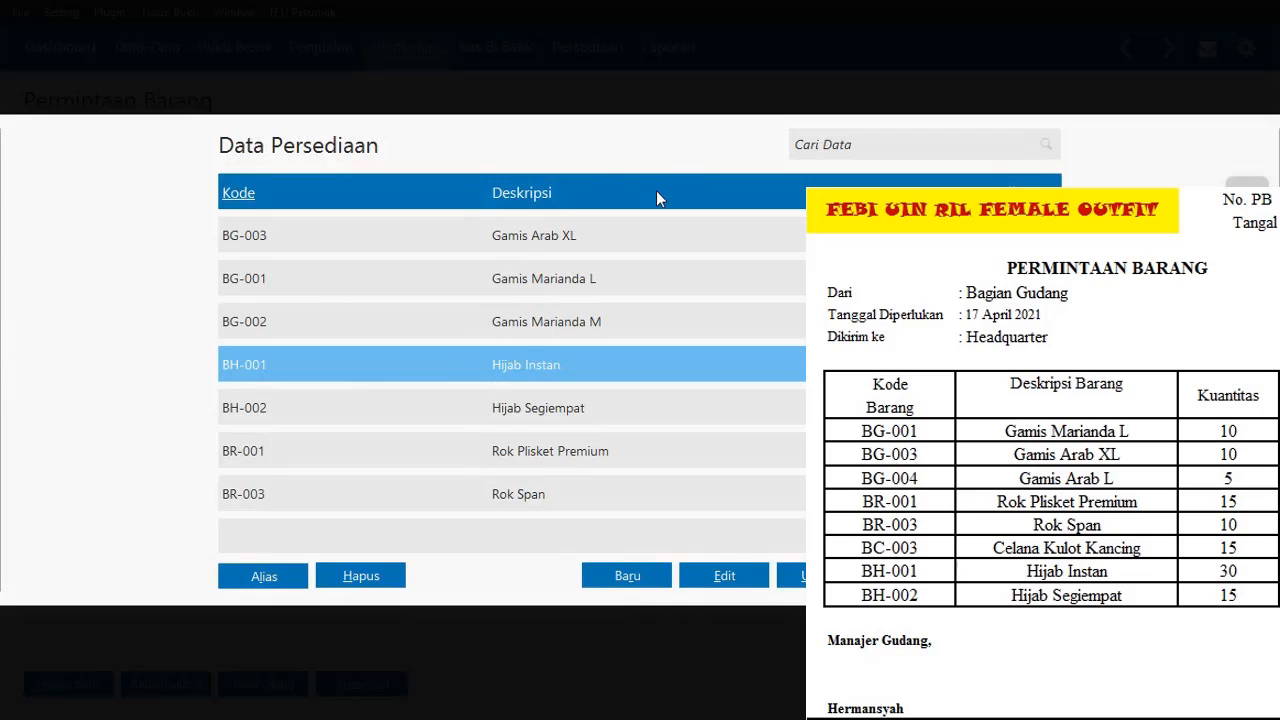
{"action": "double_click", "coordinate": [565, 455]}
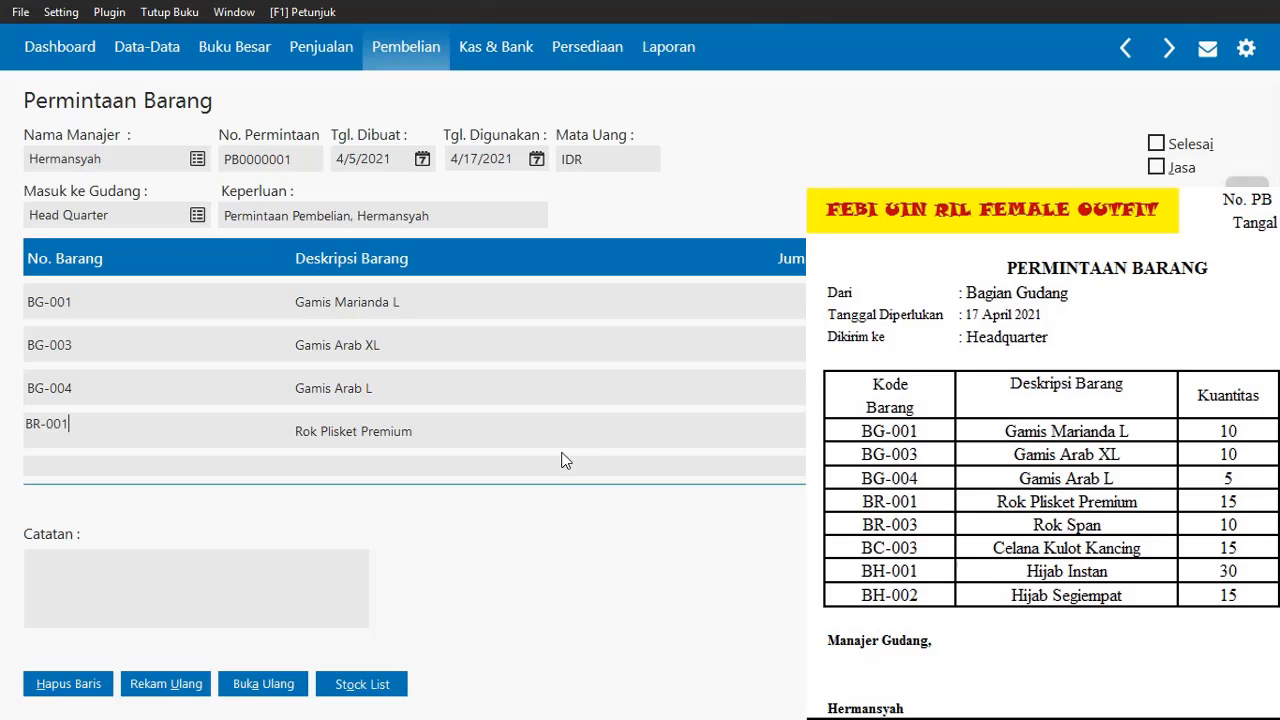
{"action": "key", "text": "Tab"}
{"action": "key", "text": "Tab"}
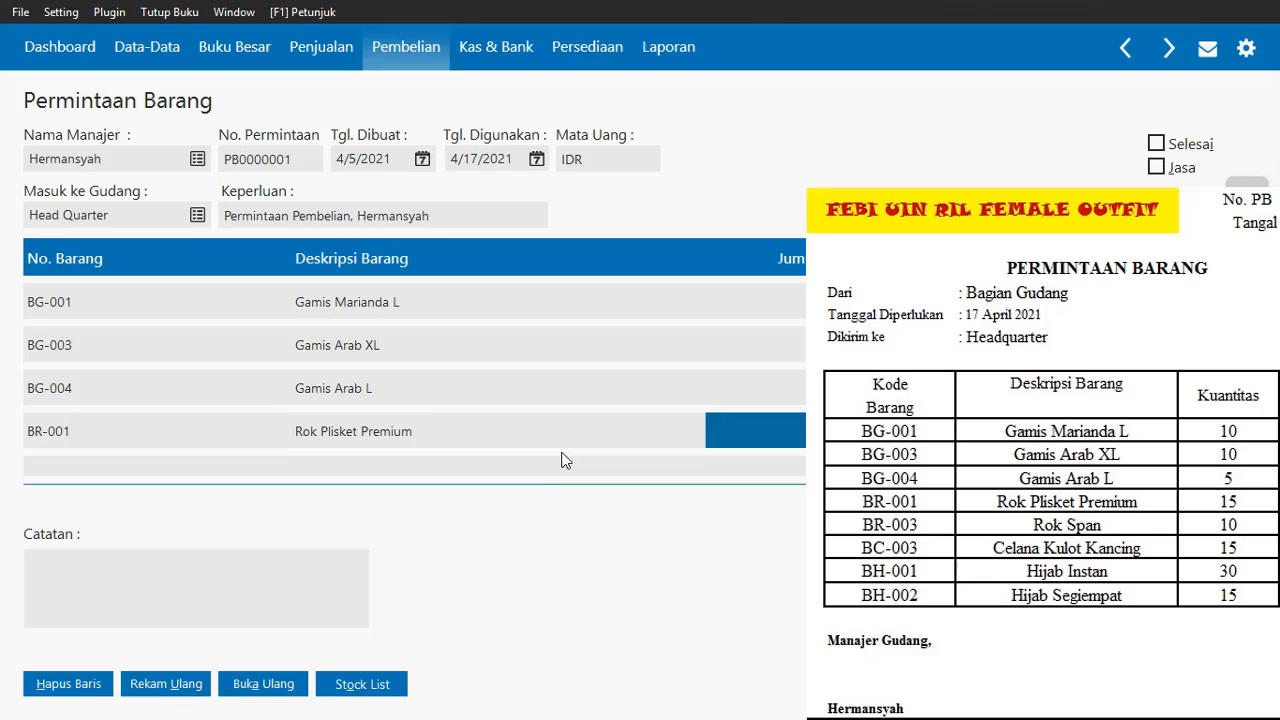
{"action": "type", "text": "15"}
{"action": "left_click", "coordinate": [565, 460]}
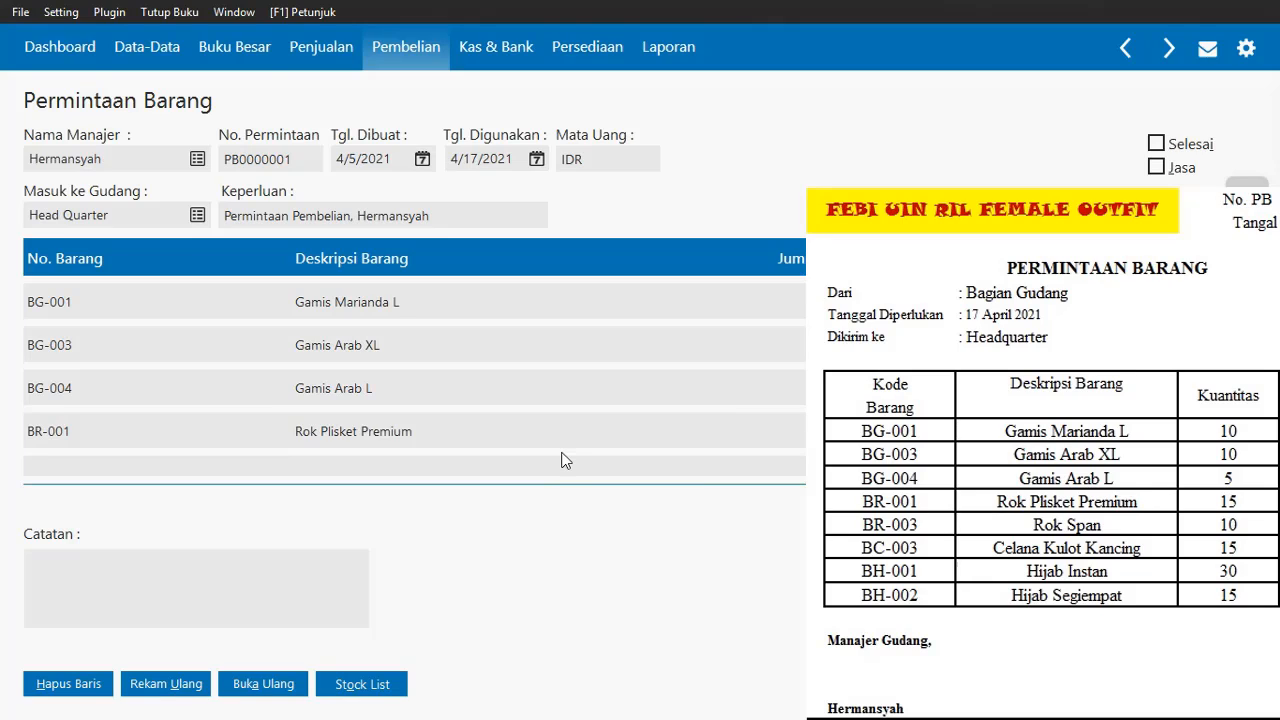
{"action": "key", "text": "Tab"}
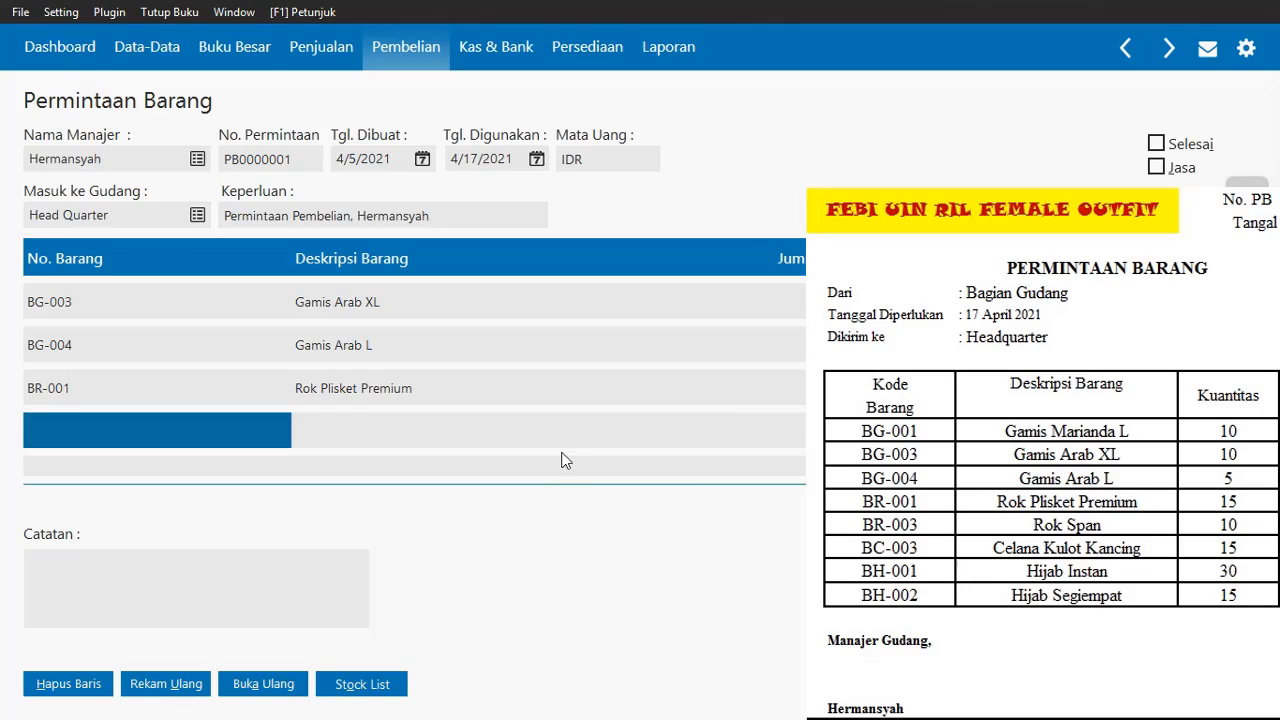
Step: Add item BR-003 Rok Span to the next empty request row with a quantity of 10
{"action": "left_click", "coordinate": [118, 428]}
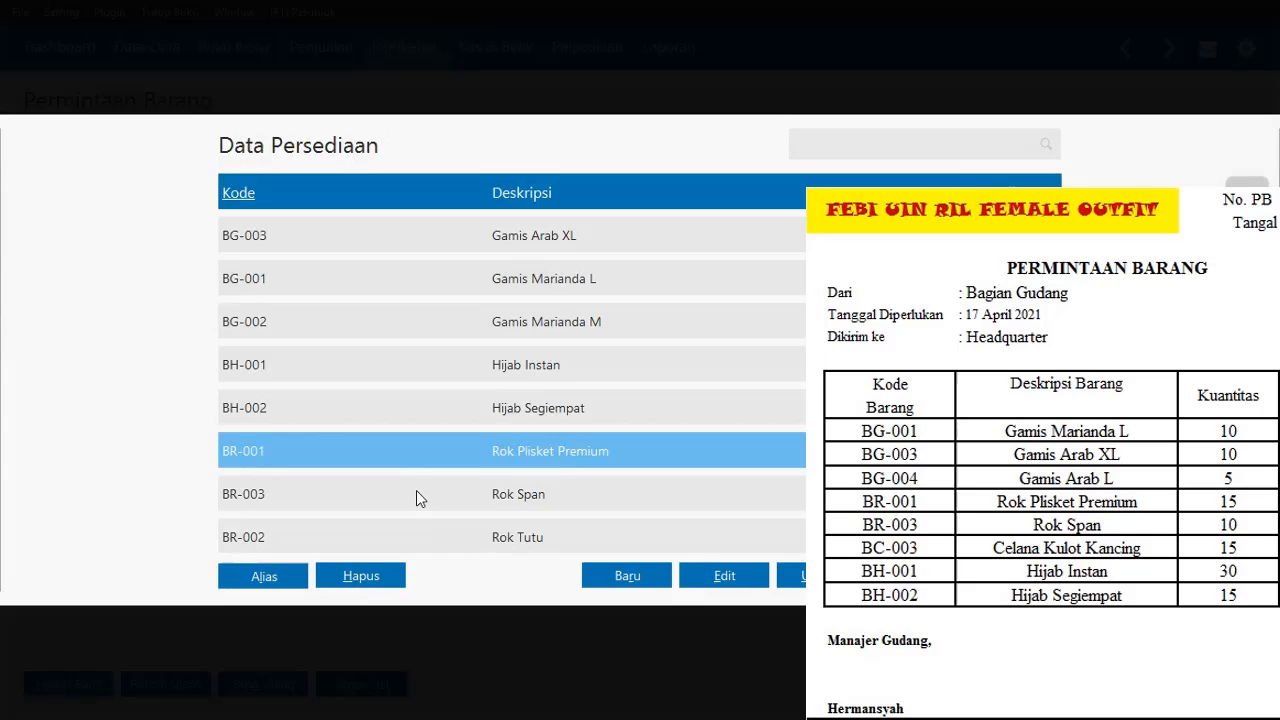
{"action": "double_click", "coordinate": [420, 494]}
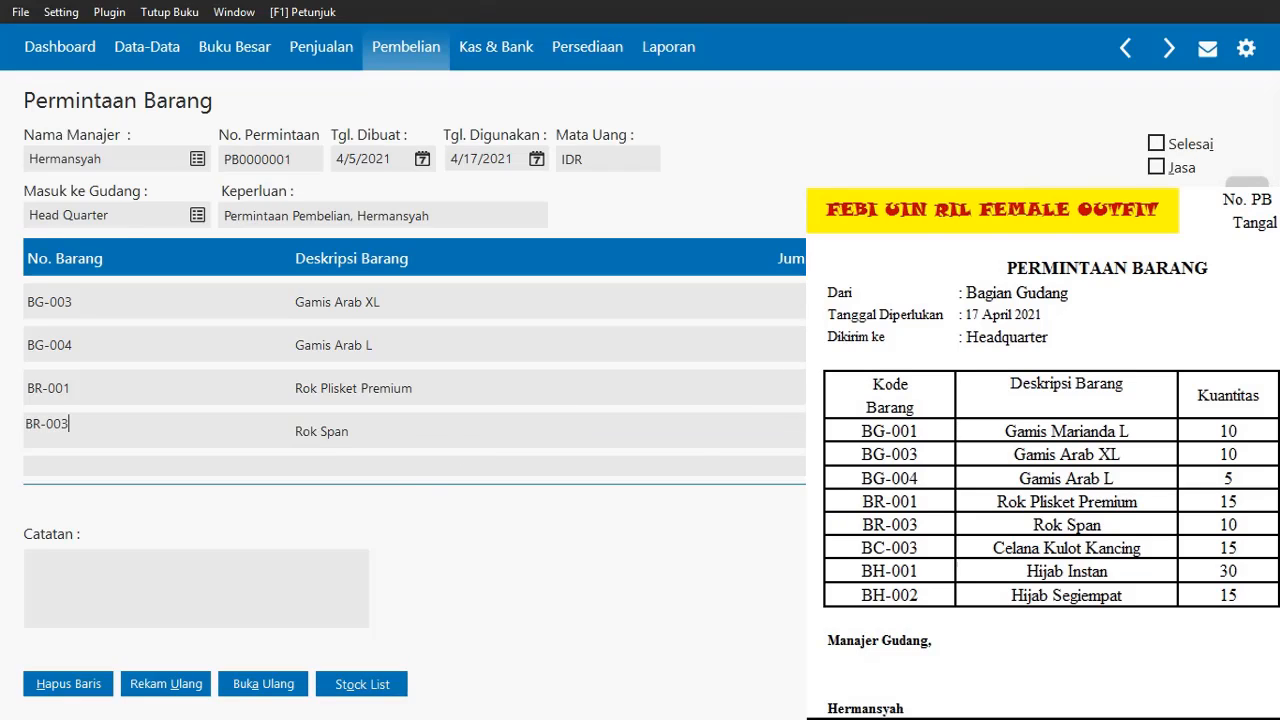
{"action": "key", "text": "Tab"}
{"action": "key", "text": "Tab"}
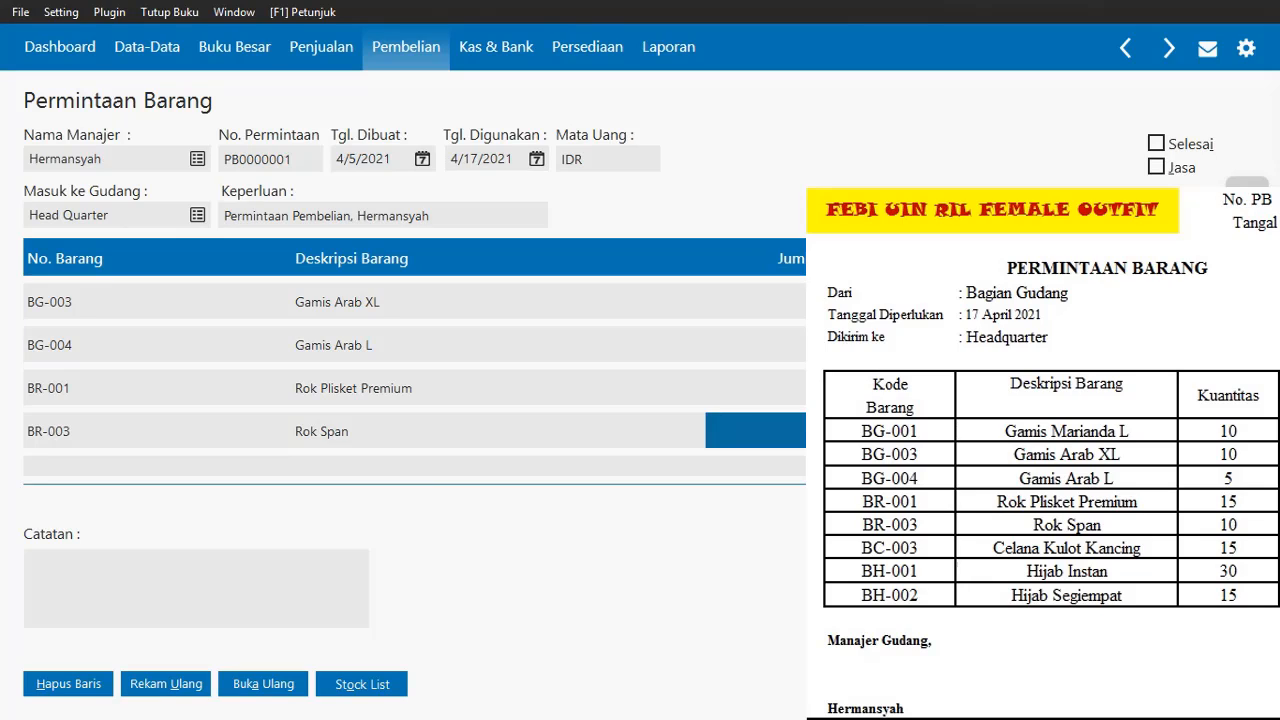
{"action": "type", "text": "10"}
{"action": "key", "text": "Tab"}
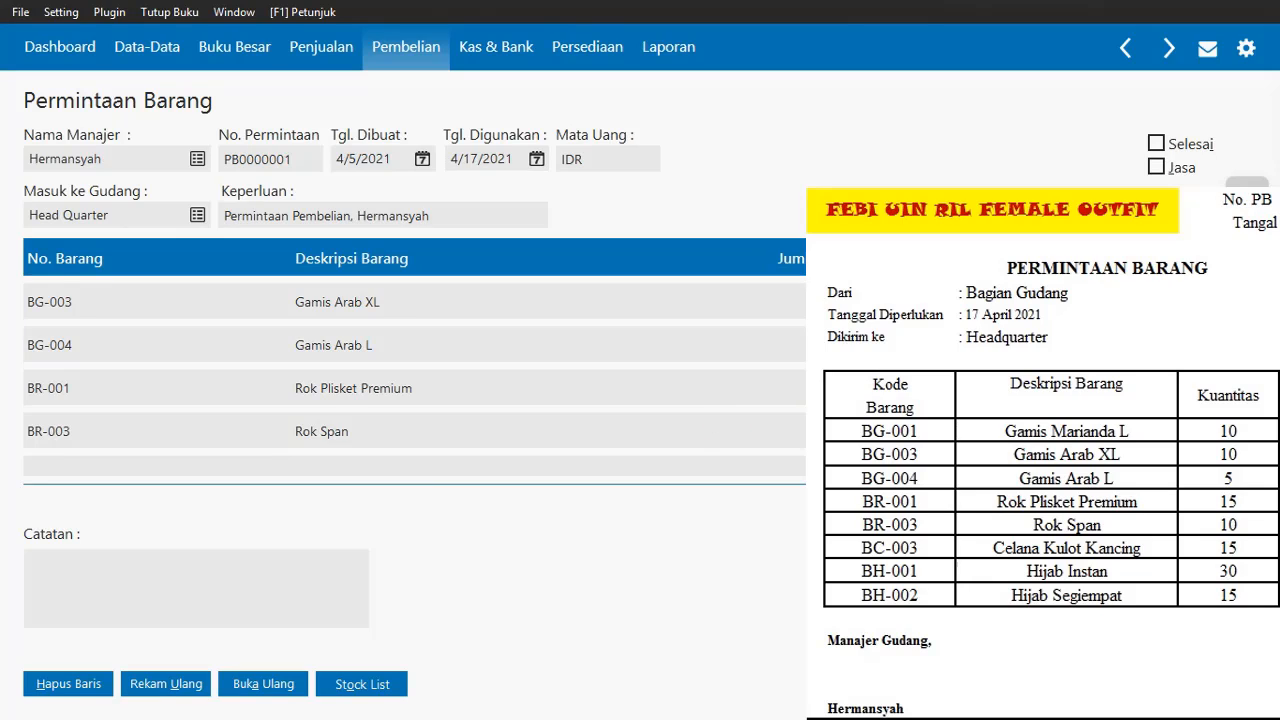
{"action": "key", "text": "Tab"}
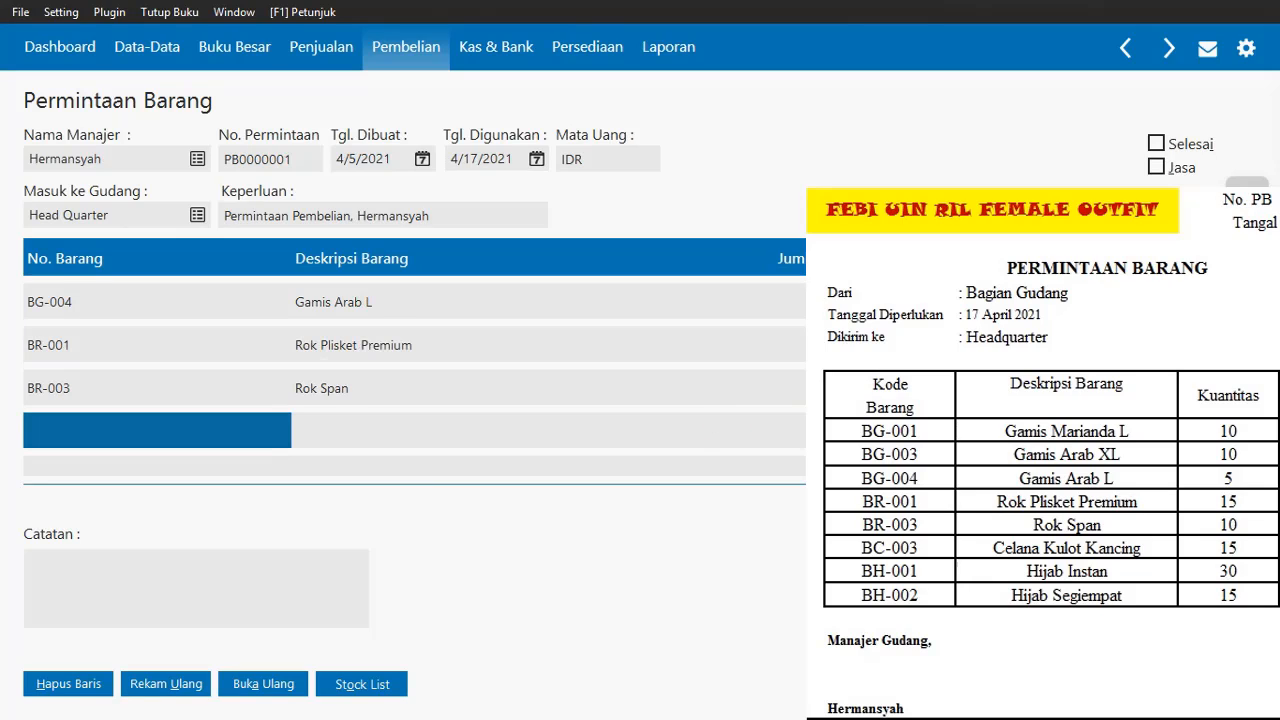
Step: Add item BC-003 Celana Kulot Kancing below Rok Span with a quantity of 15
{"action": "left_click", "coordinate": [37, 434]}
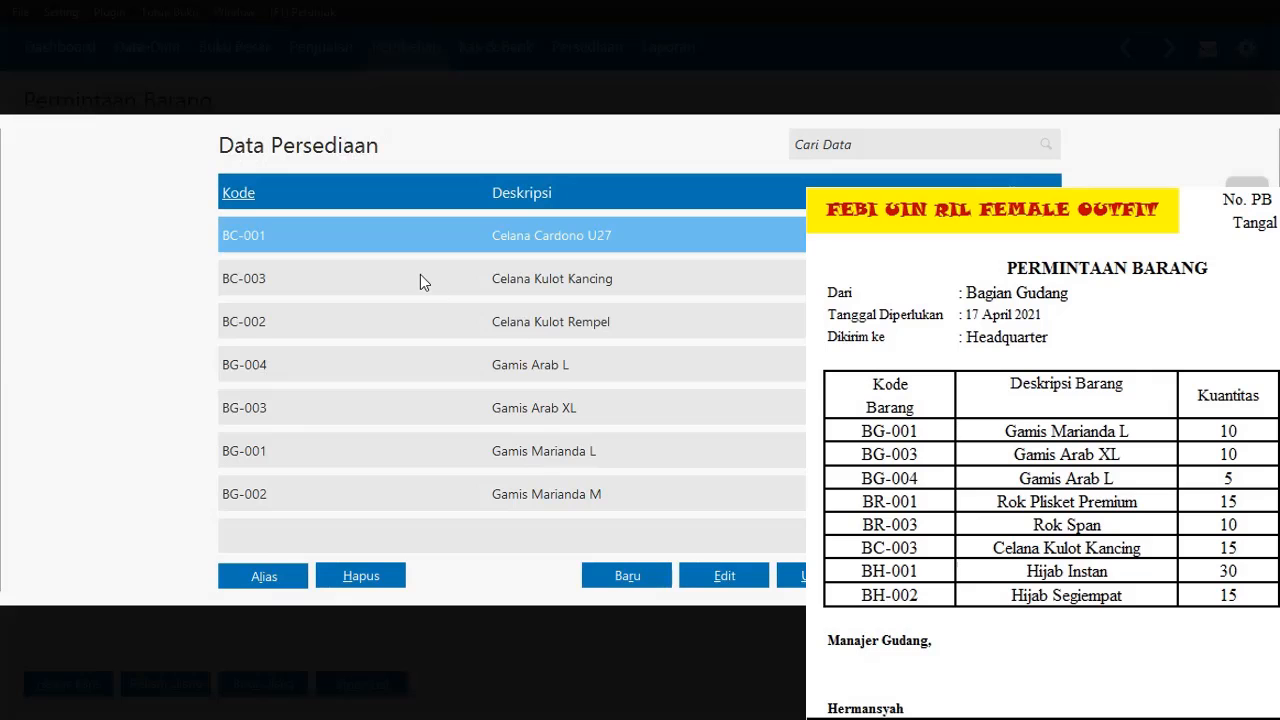
{"action": "left_click", "coordinate": [420, 276]}
{"action": "double_click", "coordinate": [420, 278]}
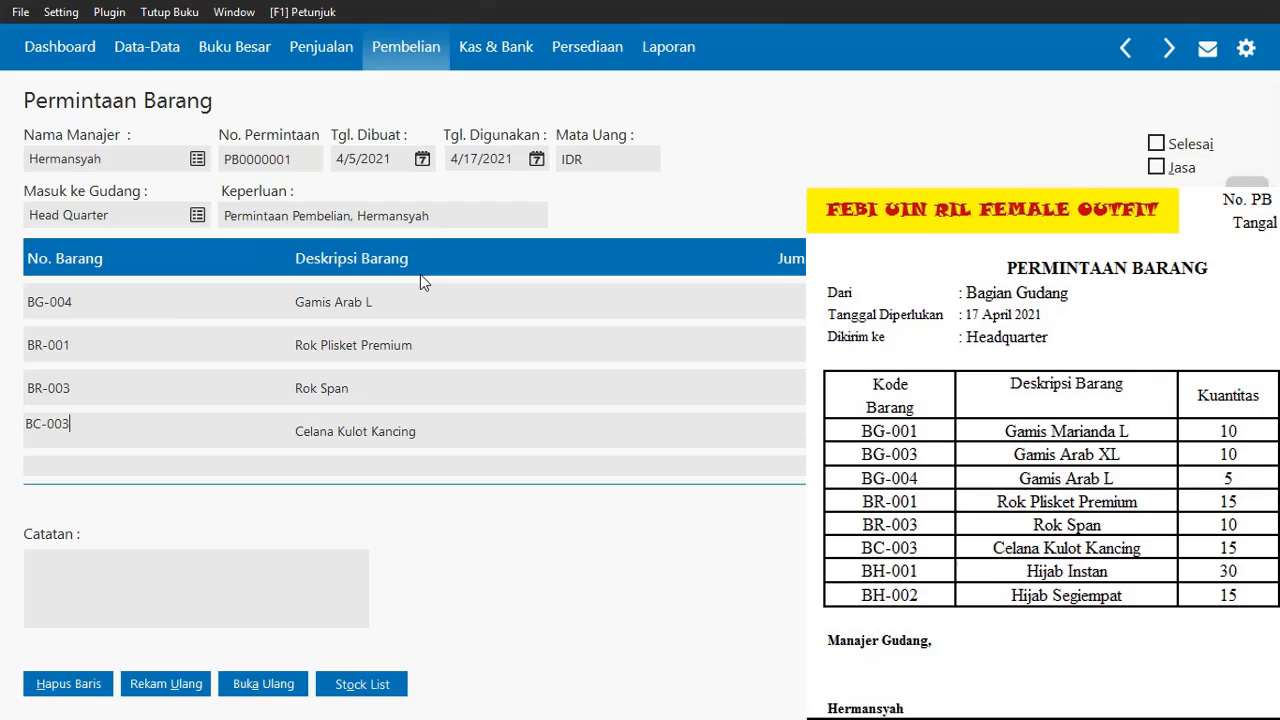
{"action": "key", "text": "Tab"}
{"action": "key", "text": "Tab"}
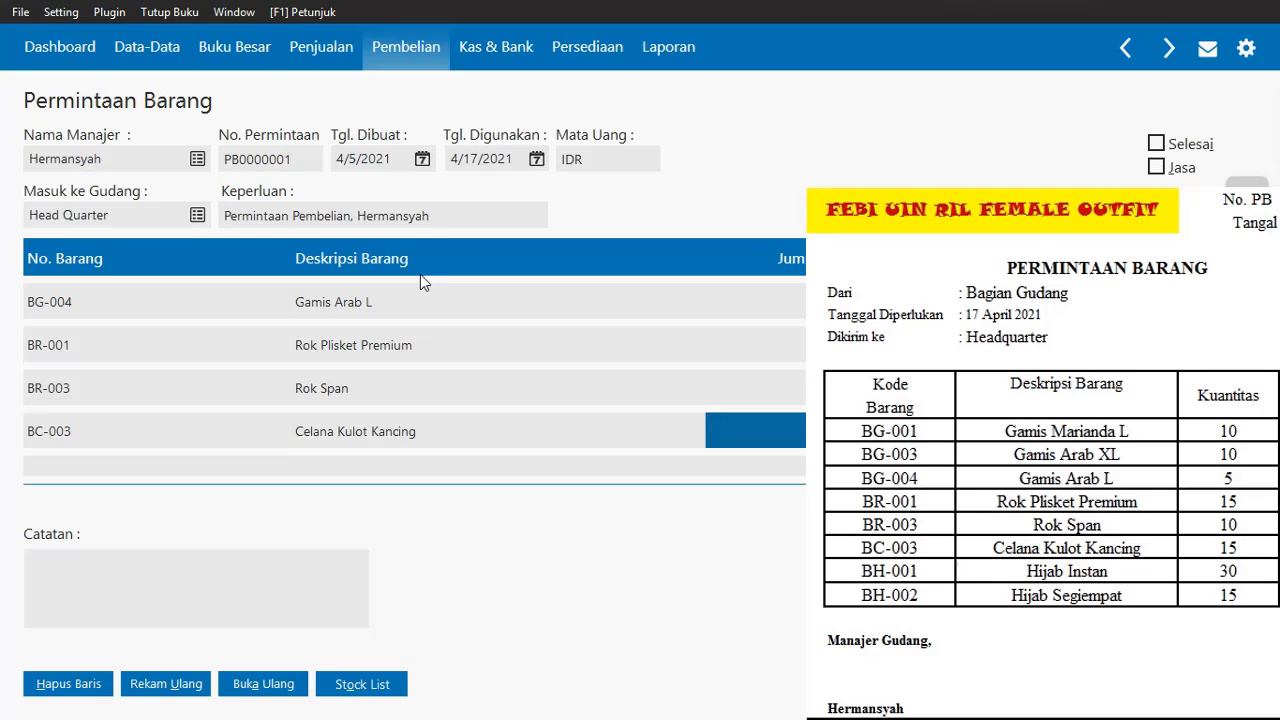
{"action": "type", "text": "15"}
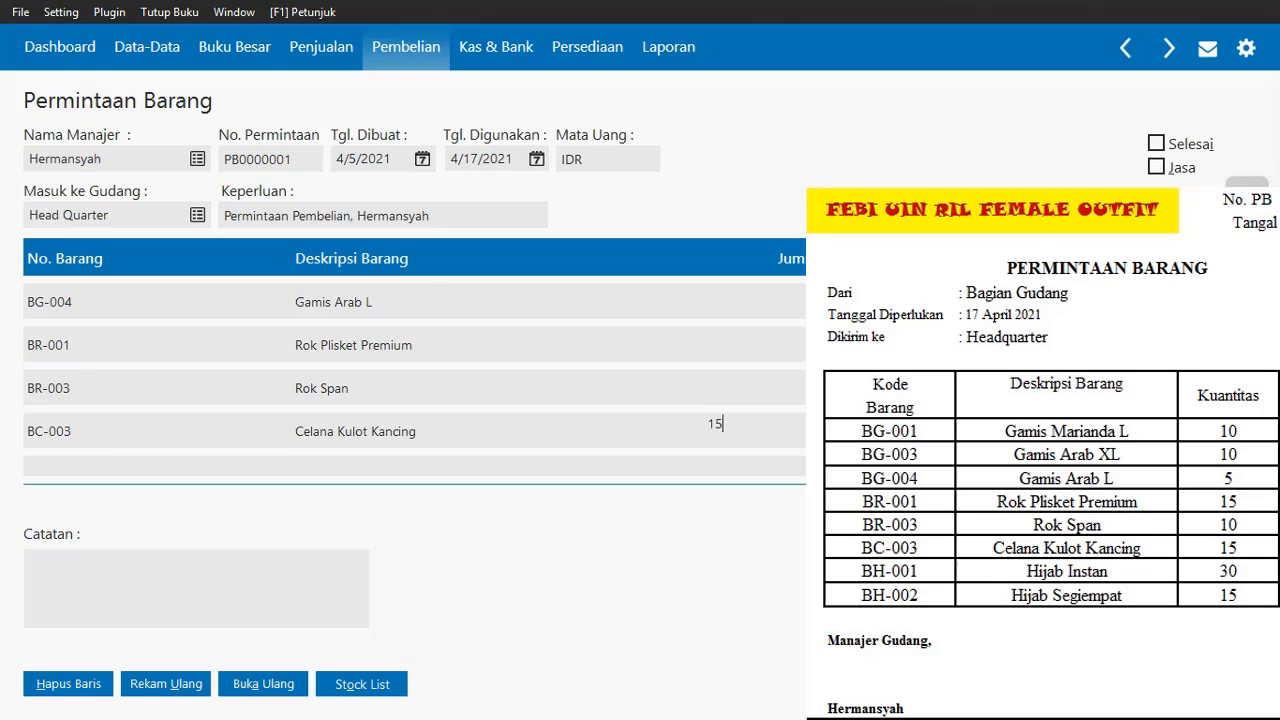
{"action": "key", "text": "Tab"}
{"action": "key", "text": "Tab"}
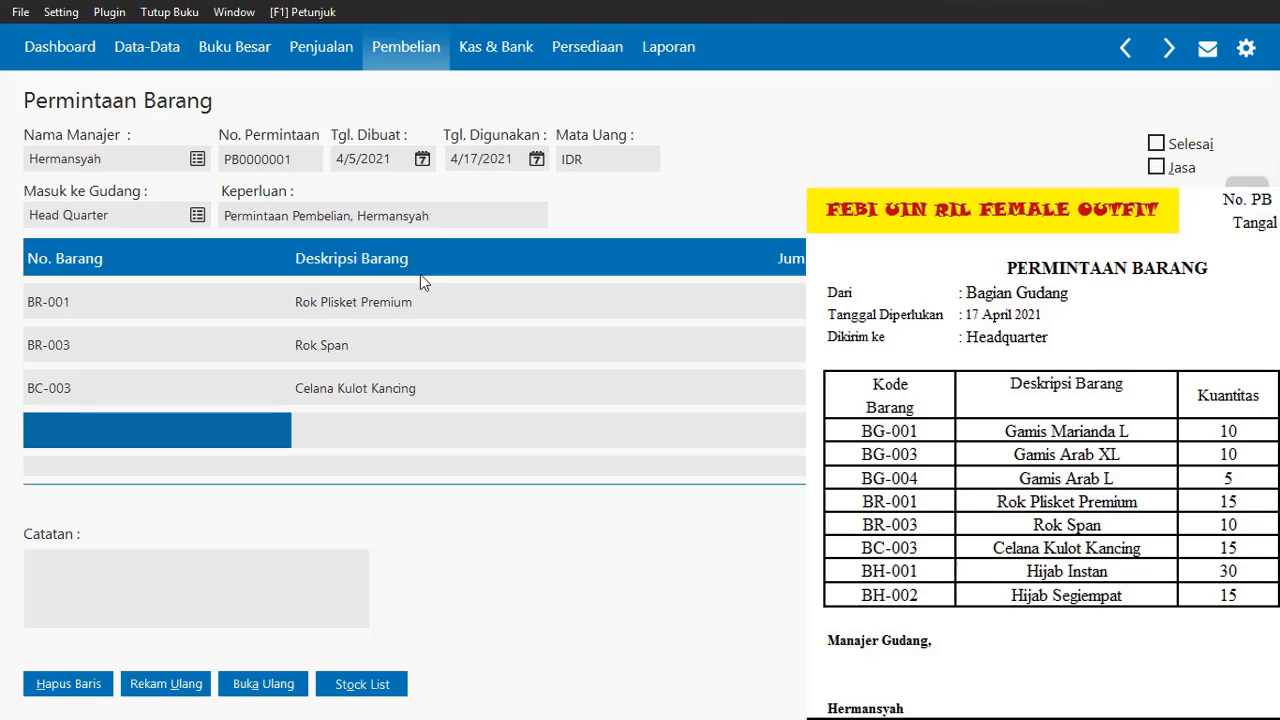
Step: Add item BH-001 Hijab Instan below Celana Kulot Kancing with a quantity of 30
{"action": "left_click", "coordinate": [80, 434]}
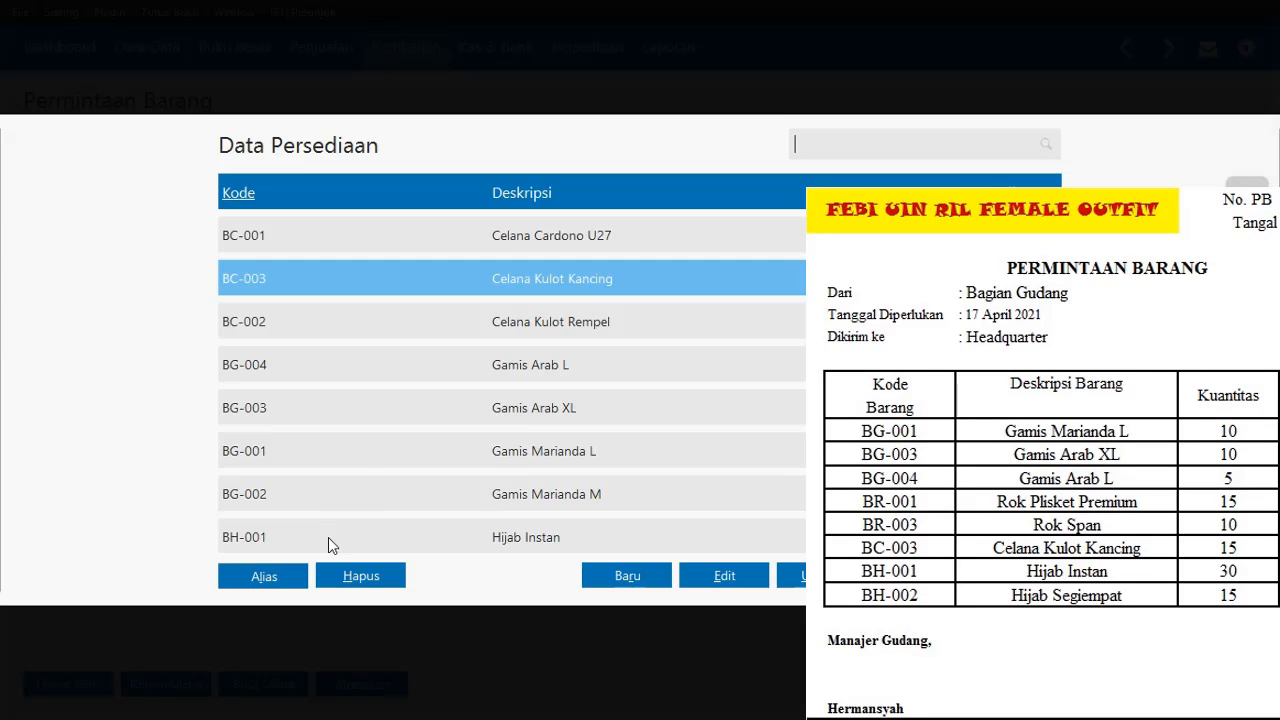
{"action": "double_click", "coordinate": [328, 537]}
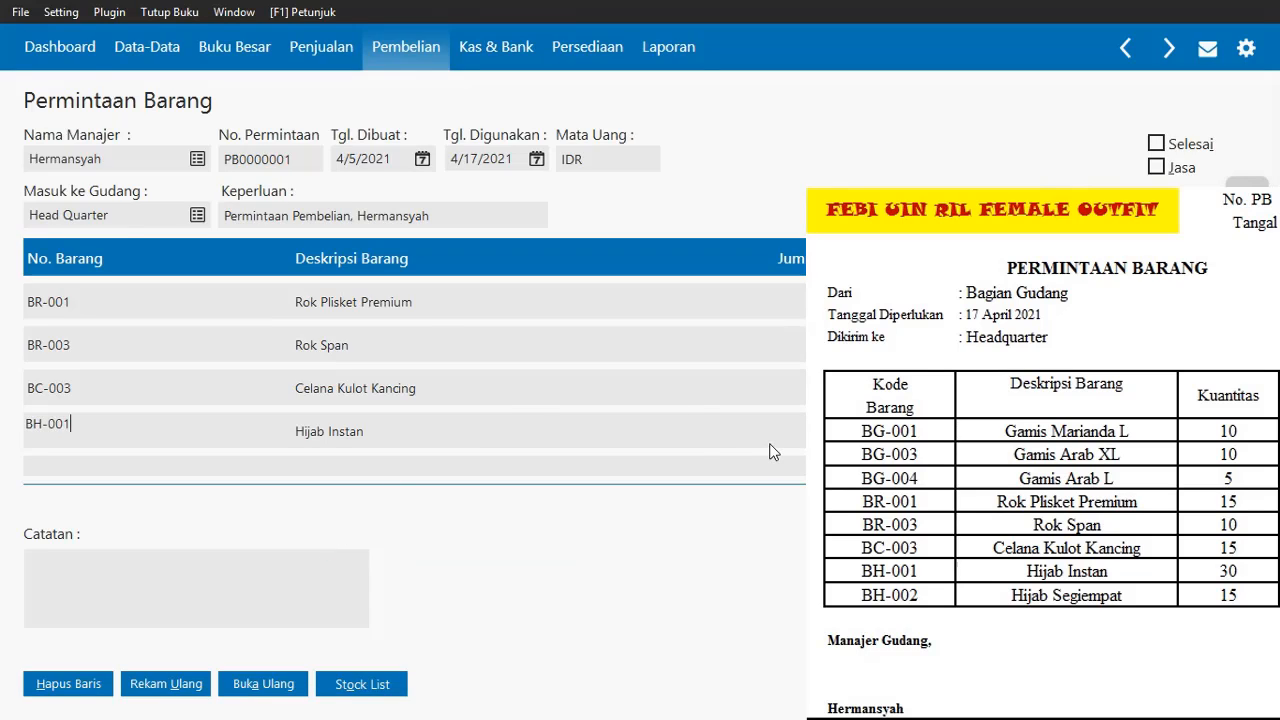
{"action": "left_click", "coordinate": [769, 444]}
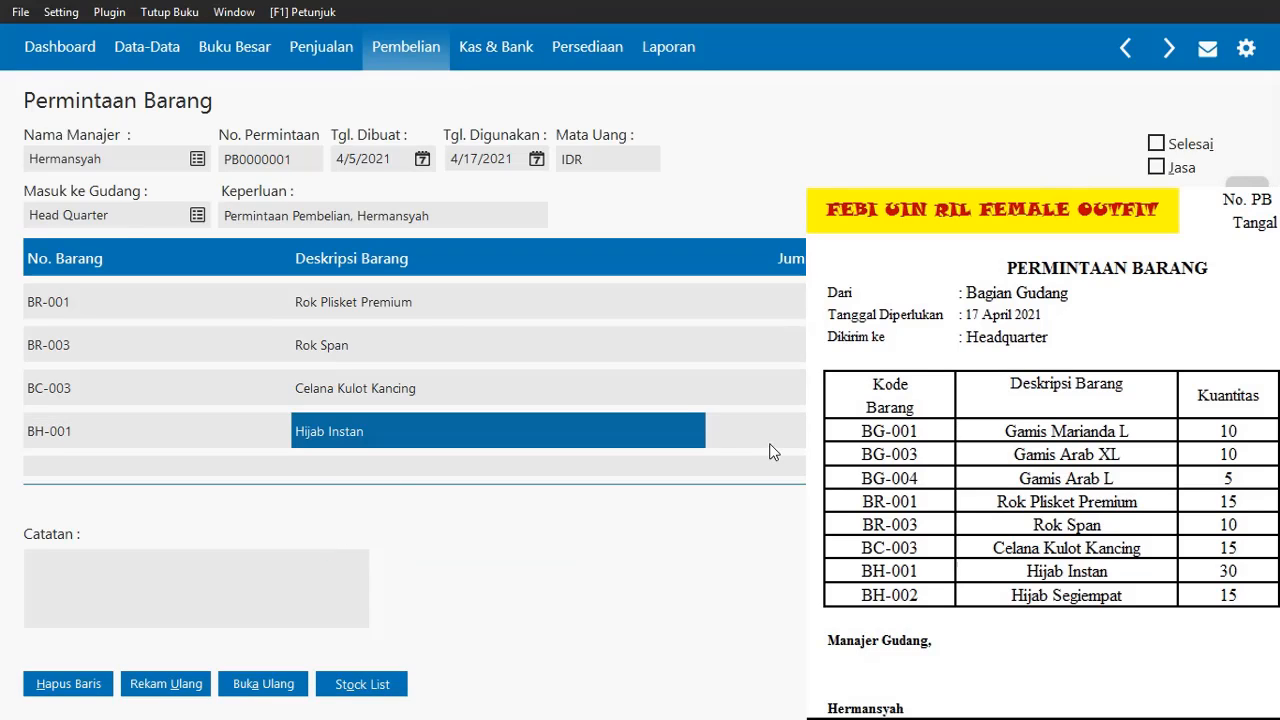
{"action": "left_click", "coordinate": [769, 444]}
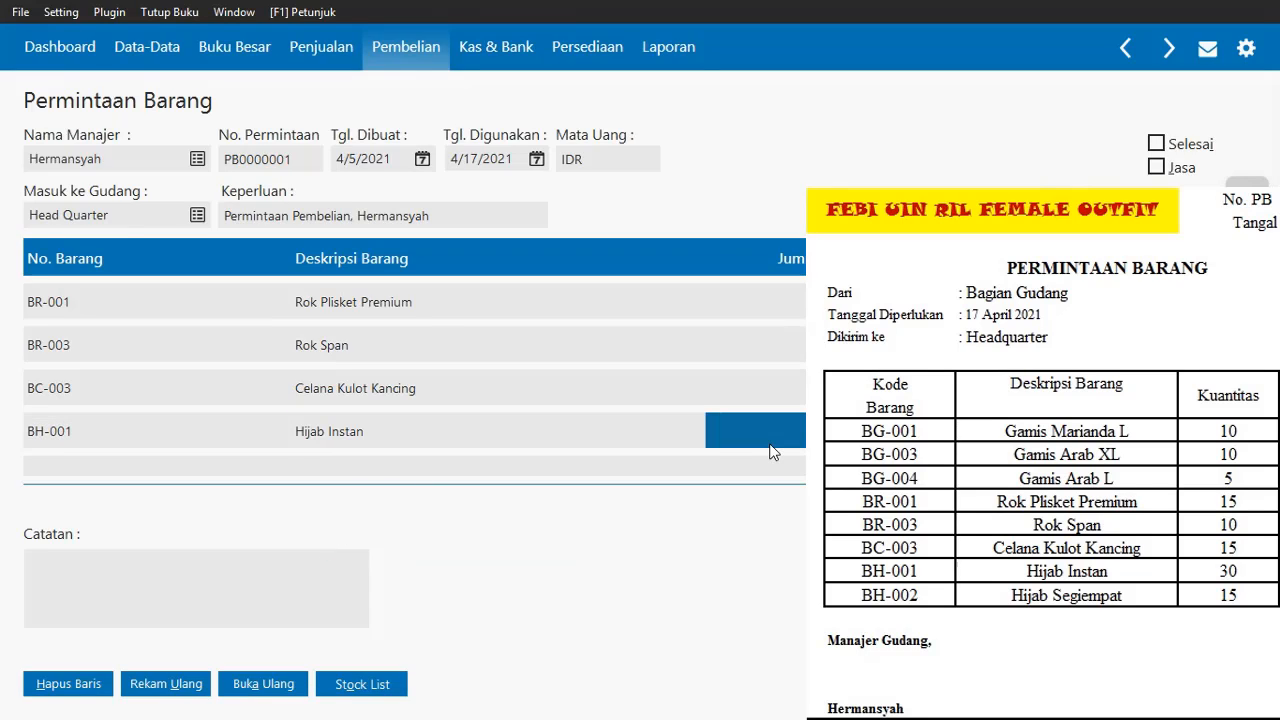
{"action": "type", "text": "30"}
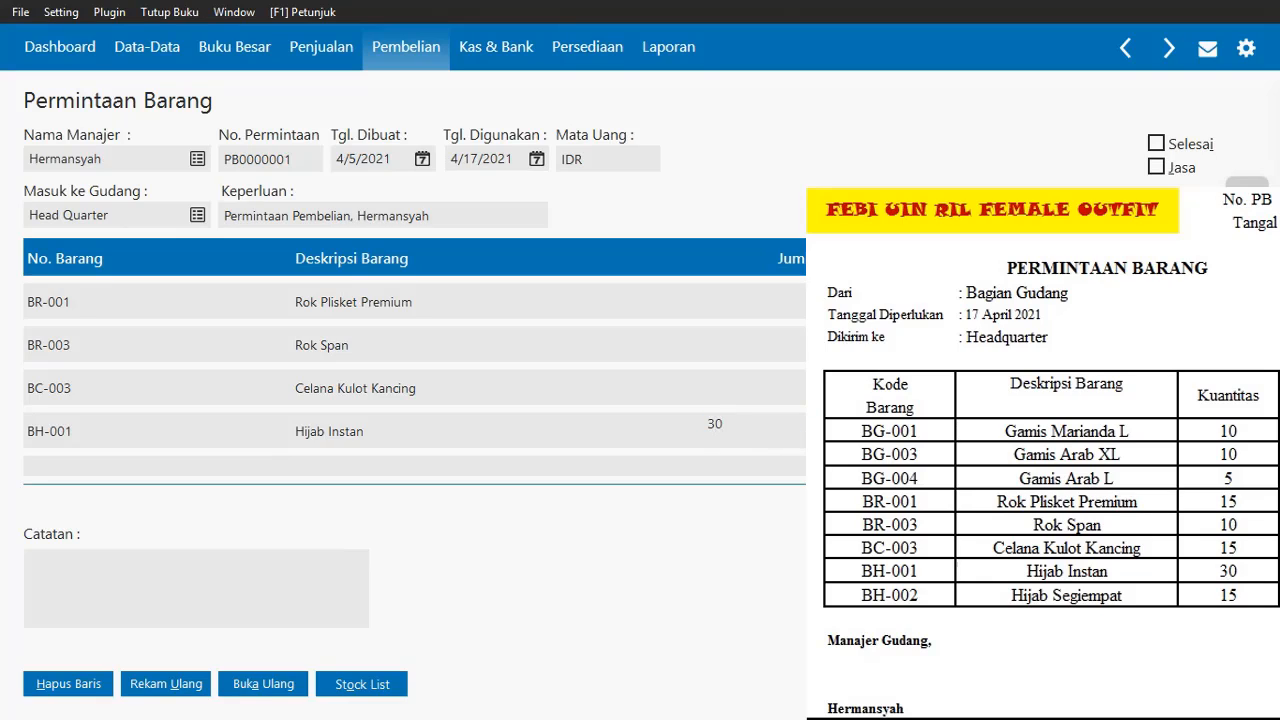
{"action": "key", "text": "Return"}
{"action": "key", "text": "Return"}
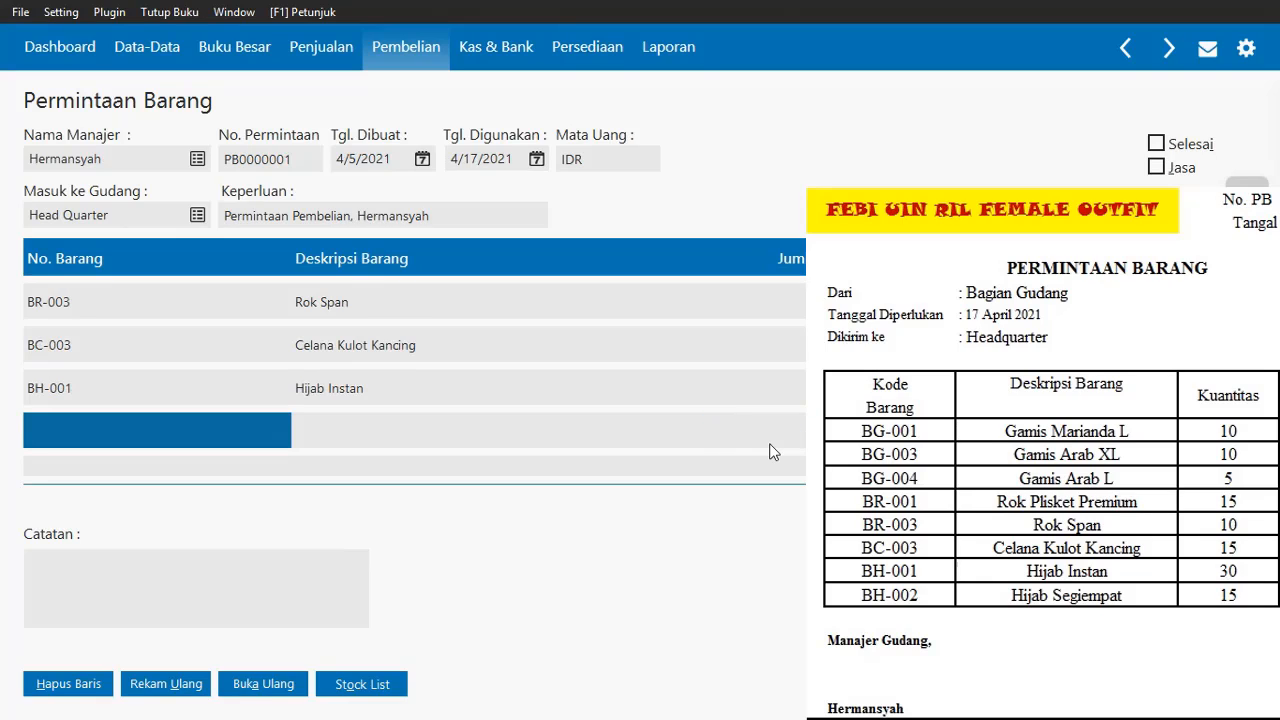
Step: Add item BH-002 Hijab Segiempat as the last request row with a quantity of 15
{"action": "double_click", "coordinate": [65, 428]}
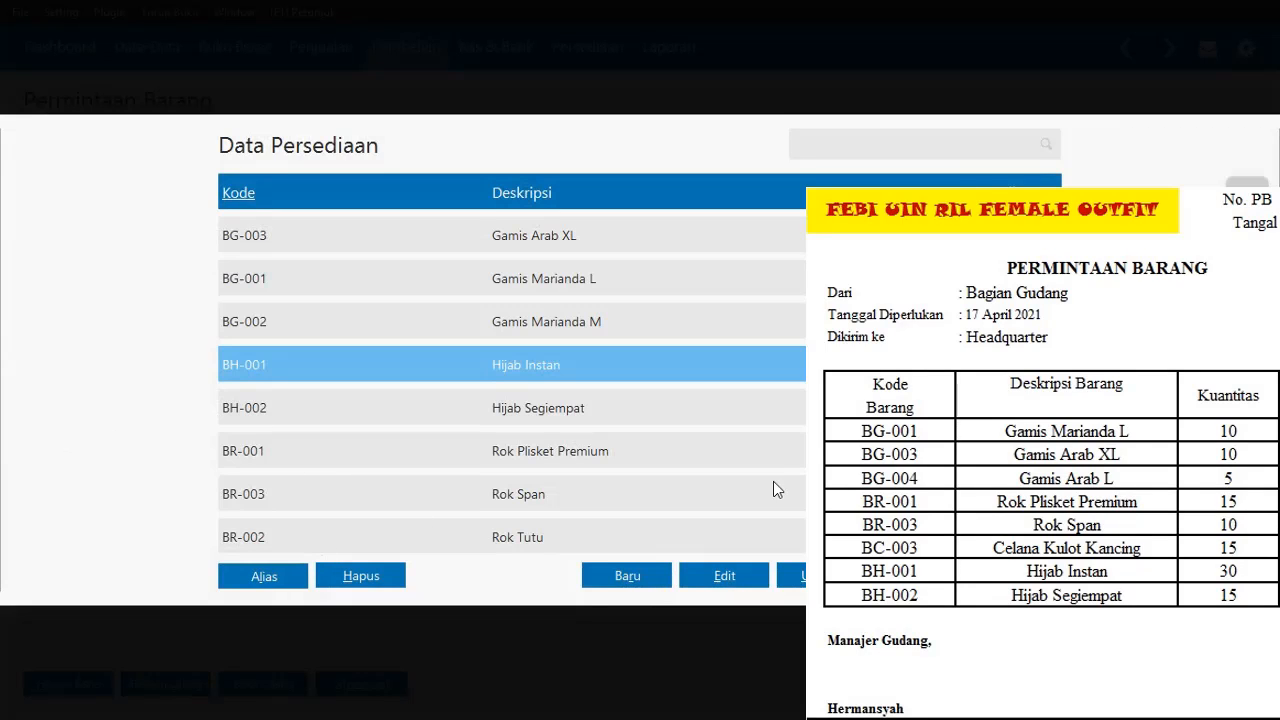
{"action": "double_click", "coordinate": [850, 408]}
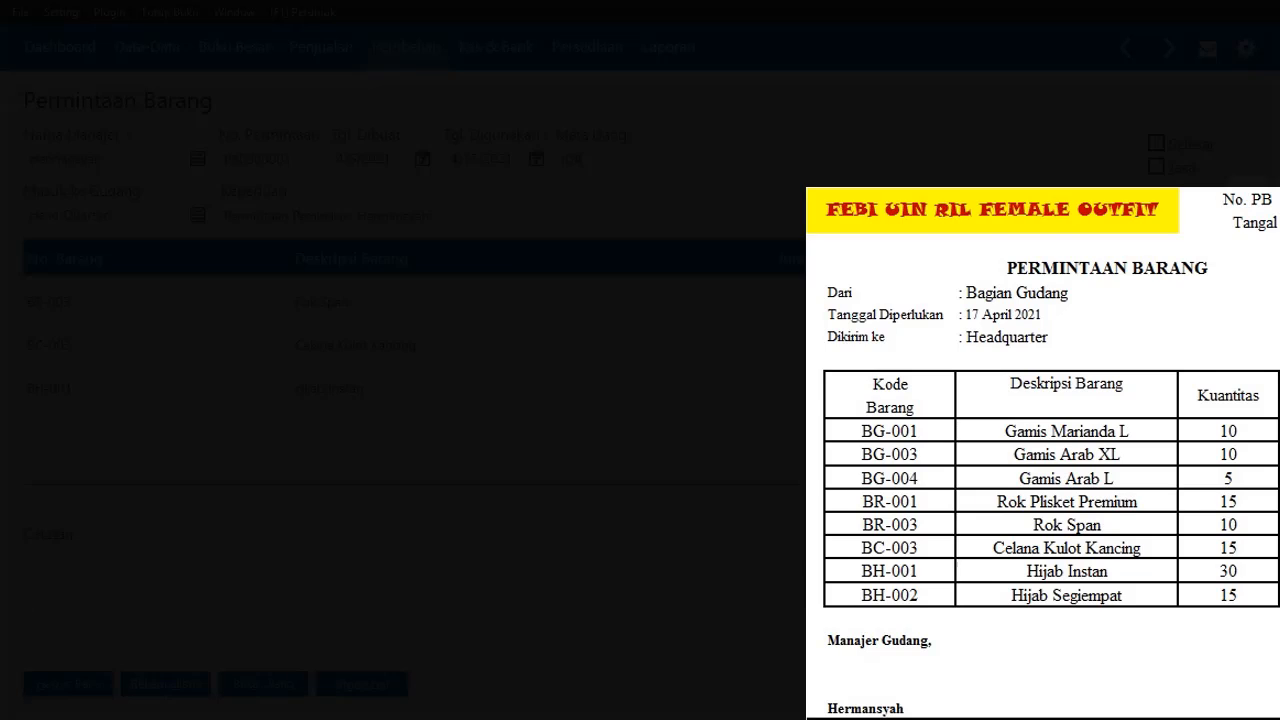
{"action": "key", "text": "Tab"}
{"action": "key", "text": "Tab"}
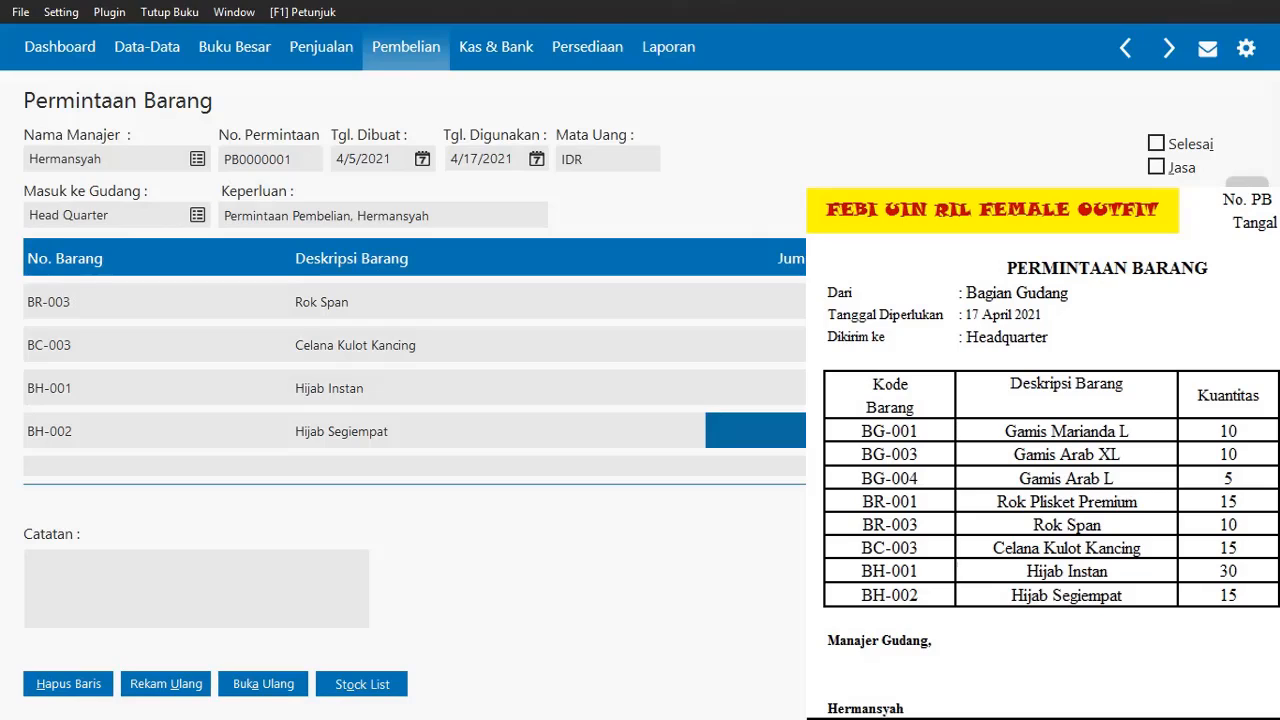
{"action": "type", "text": "1"}
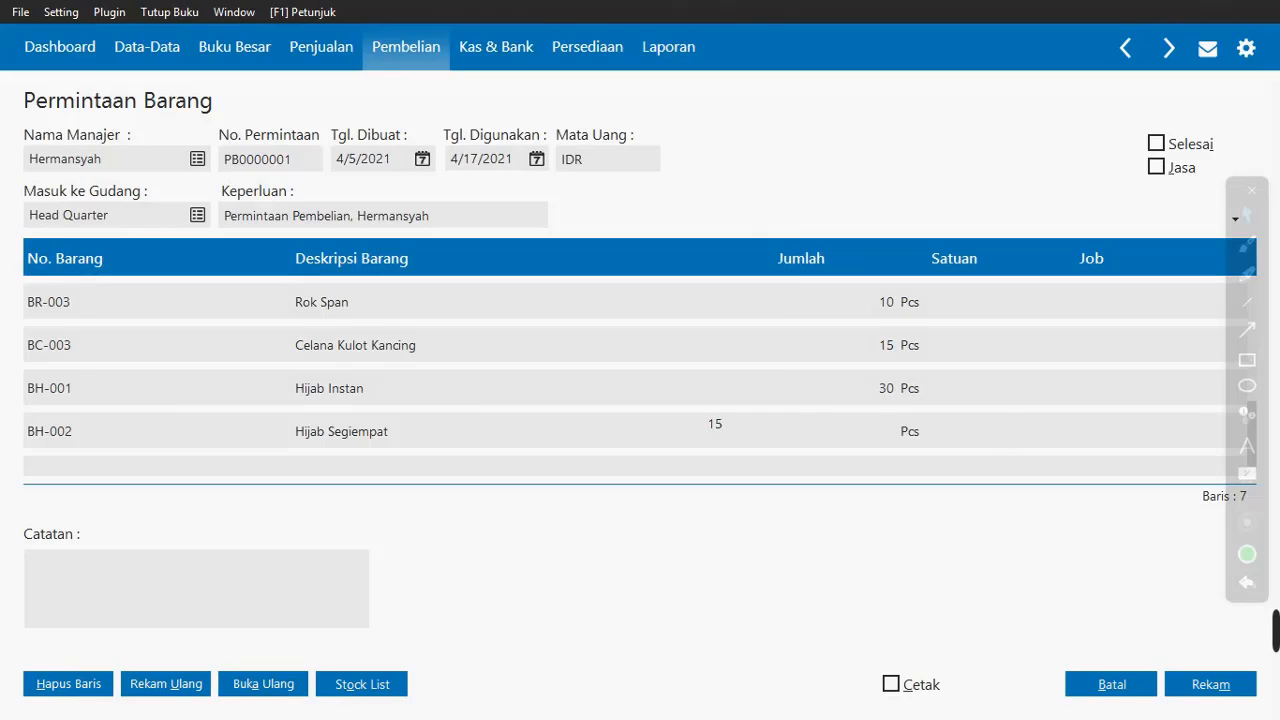
{"action": "type", "text": "5"}
{"action": "key", "text": "Return"}
{"action": "key", "text": "Return"}
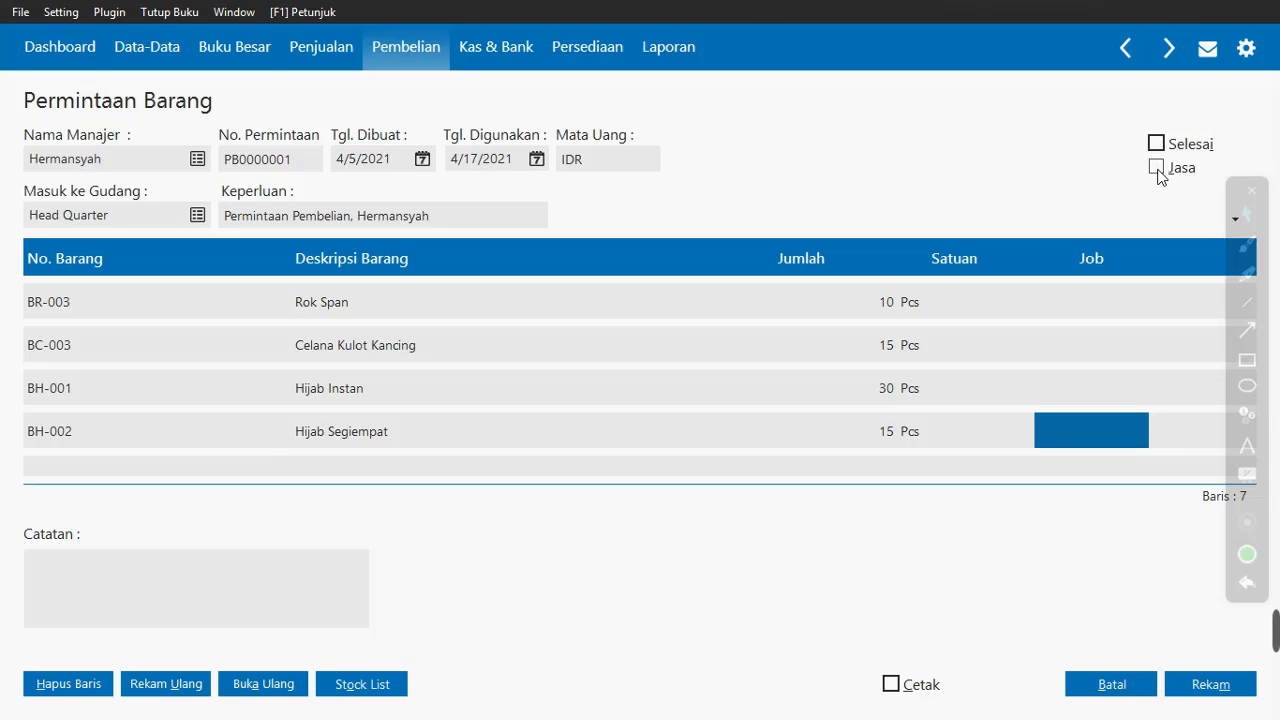
Step: Record the goods request with the Cetak option enabled and preview its Expediter Status printout before closing the print dialog
{"action": "left_click", "coordinate": [891, 686]}
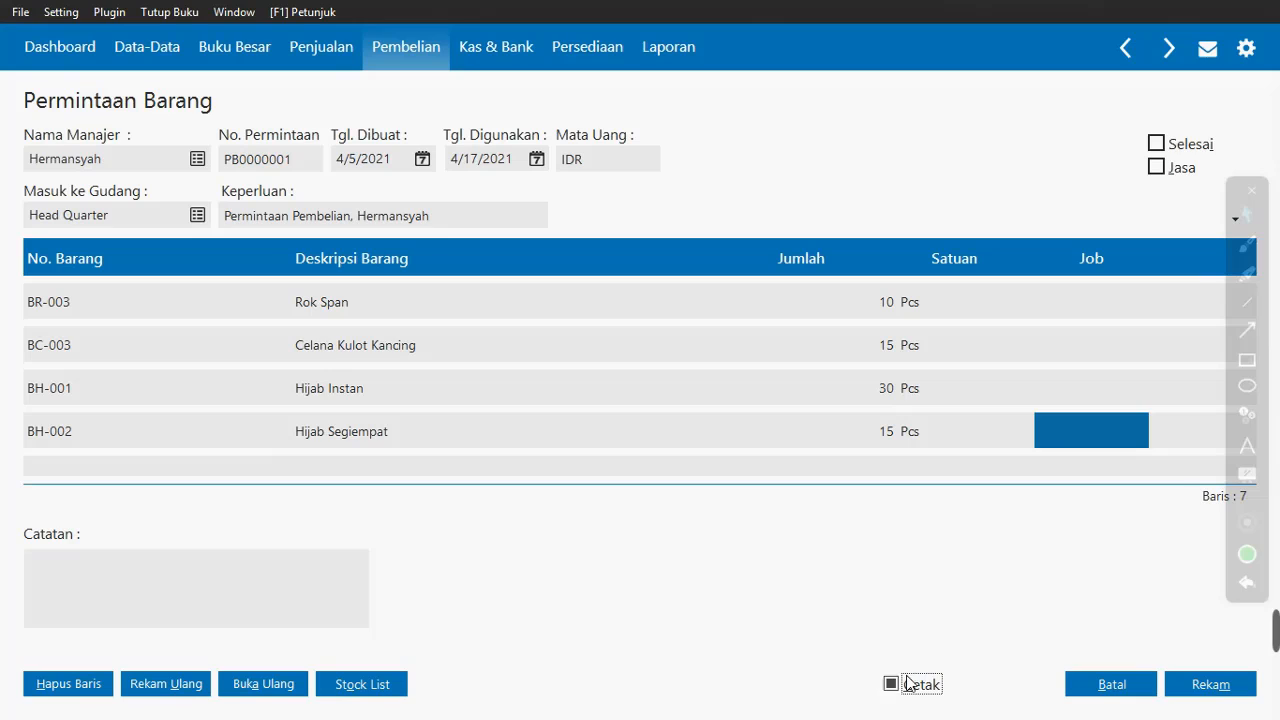
{"action": "left_click", "coordinate": [1210, 685]}
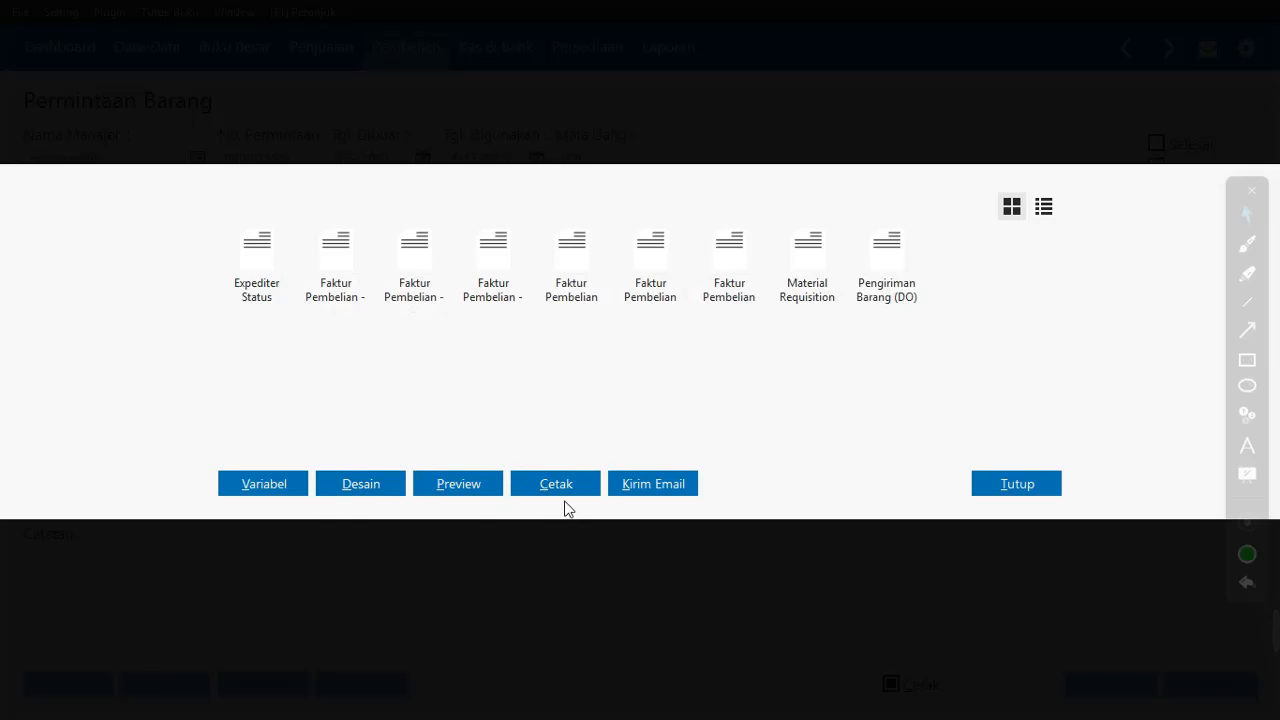
{"action": "left_click", "coordinate": [460, 486]}
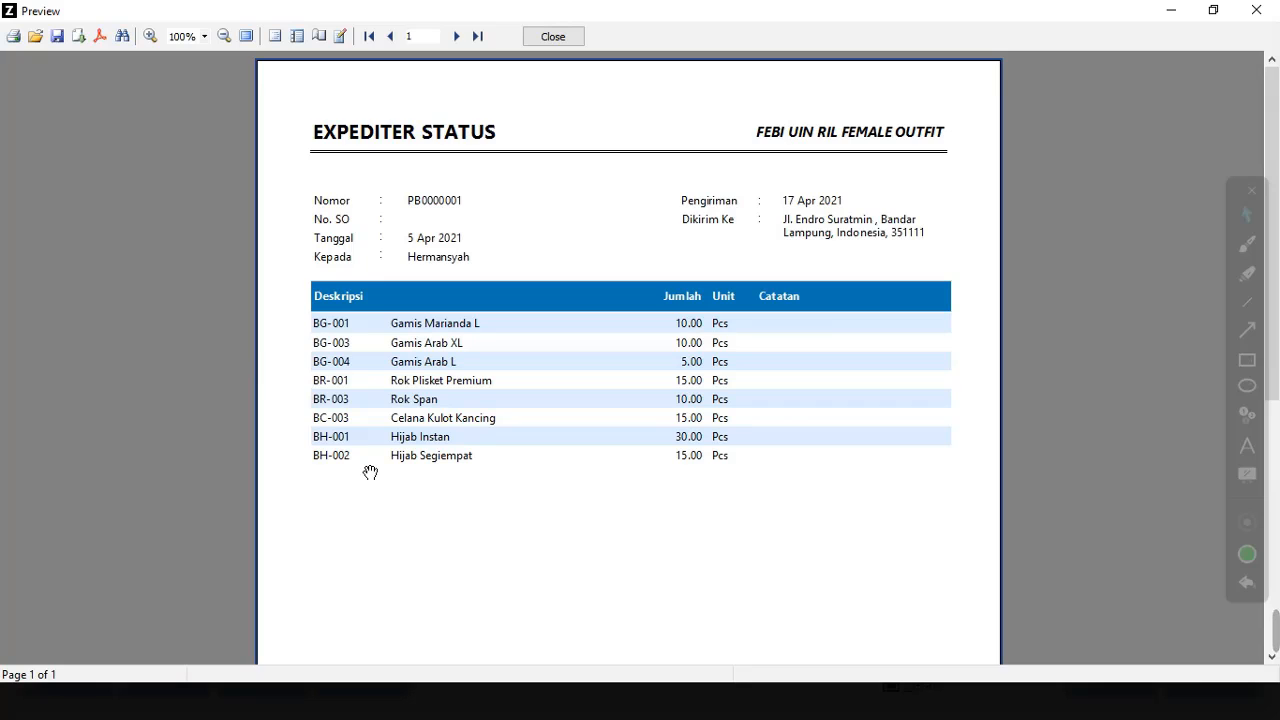
{"action": "left_click", "coordinate": [575, 34]}
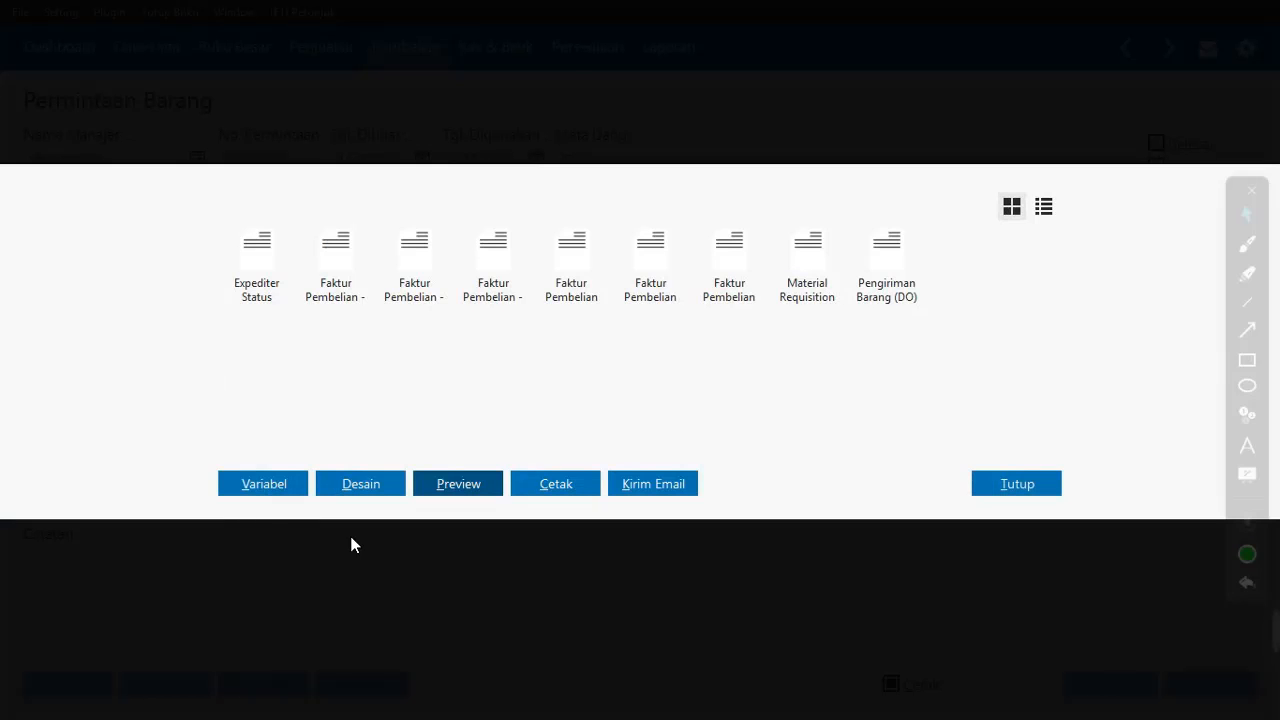
{"action": "left_click", "coordinate": [489, 291]}
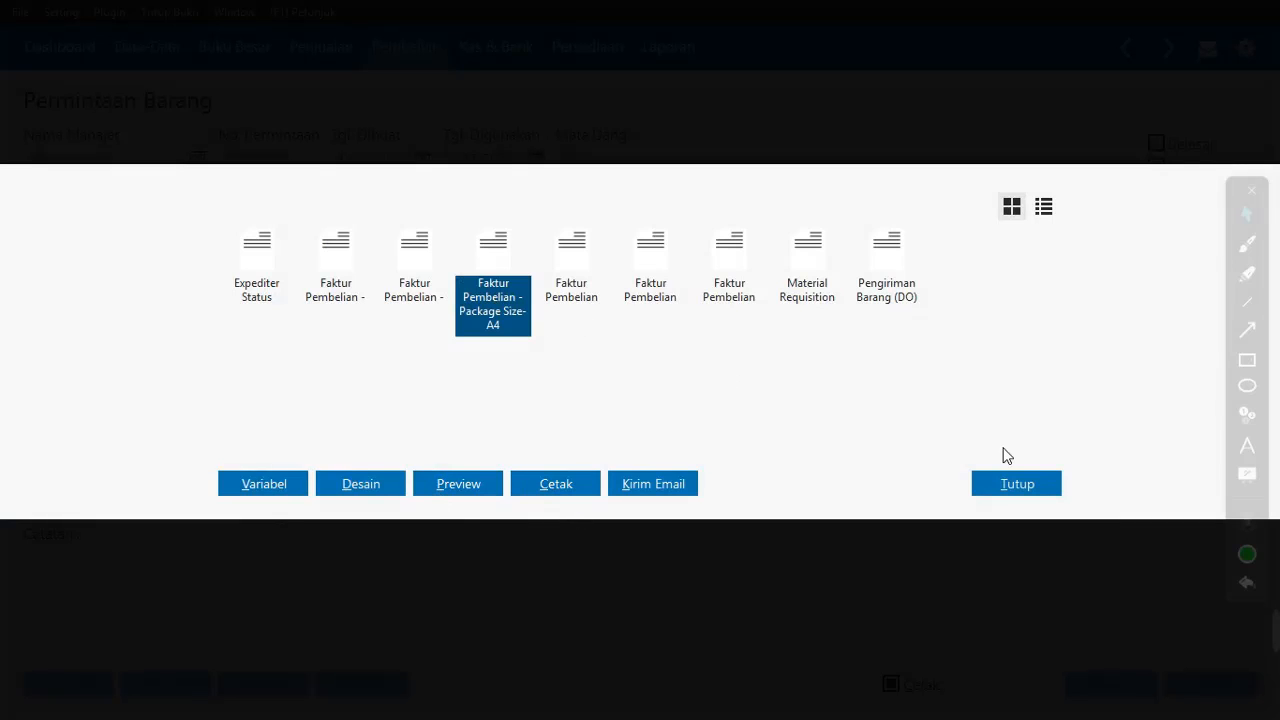
{"action": "left_click", "coordinate": [1016, 484]}
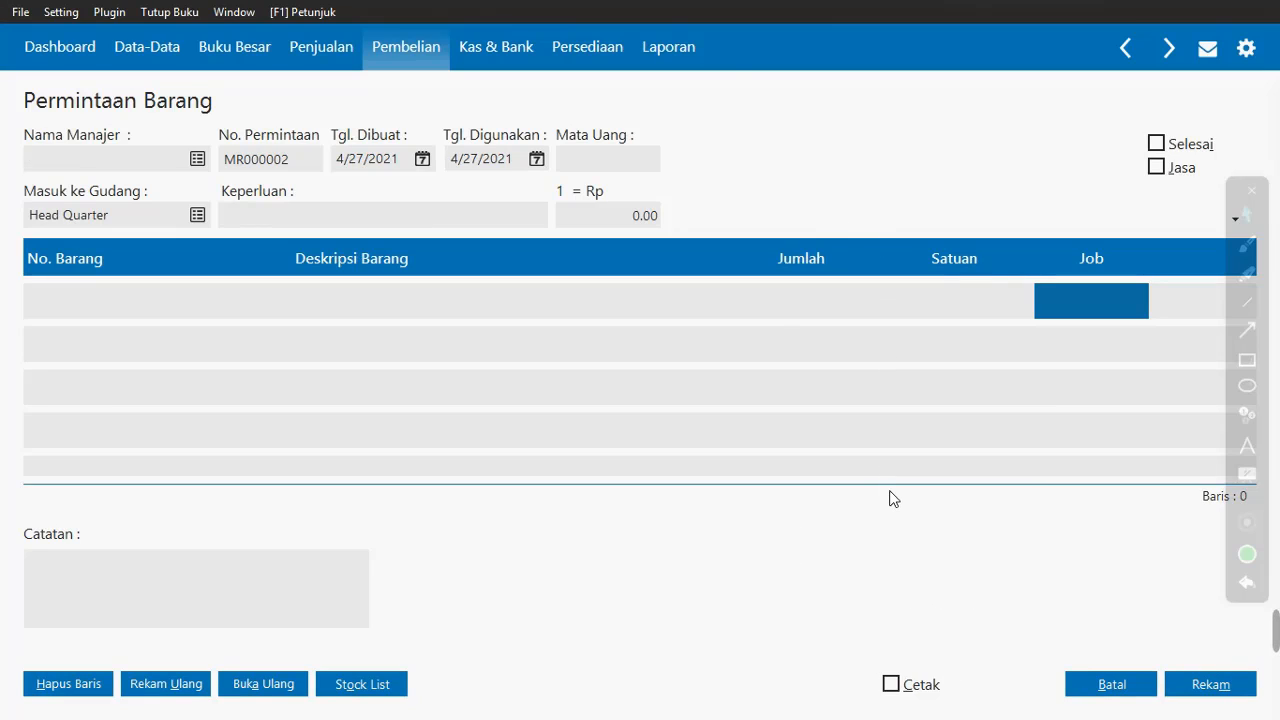
Step: Leave the blank new form and review the recorded goods request from the Permintaan Barang list, closing both
{"action": "left_click", "coordinate": [1113, 686]}
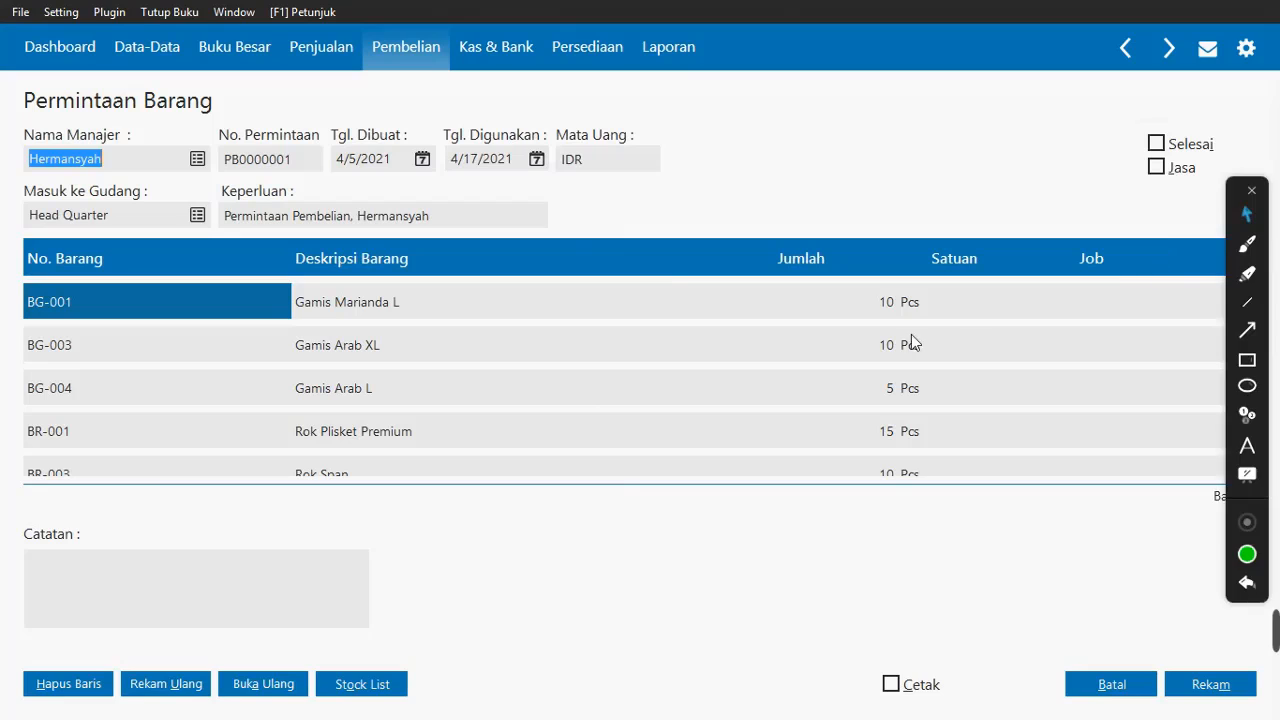
{"action": "left_click", "coordinate": [1098, 690]}
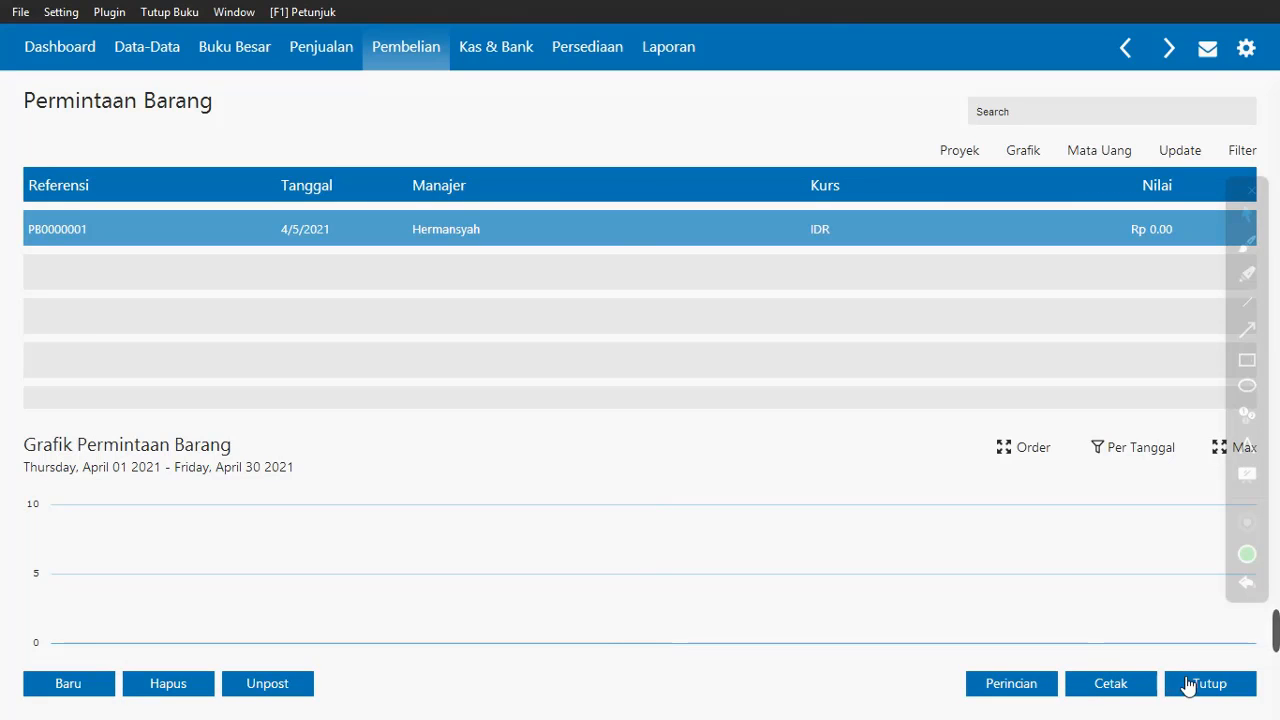
{"action": "left_click", "coordinate": [1207, 690]}
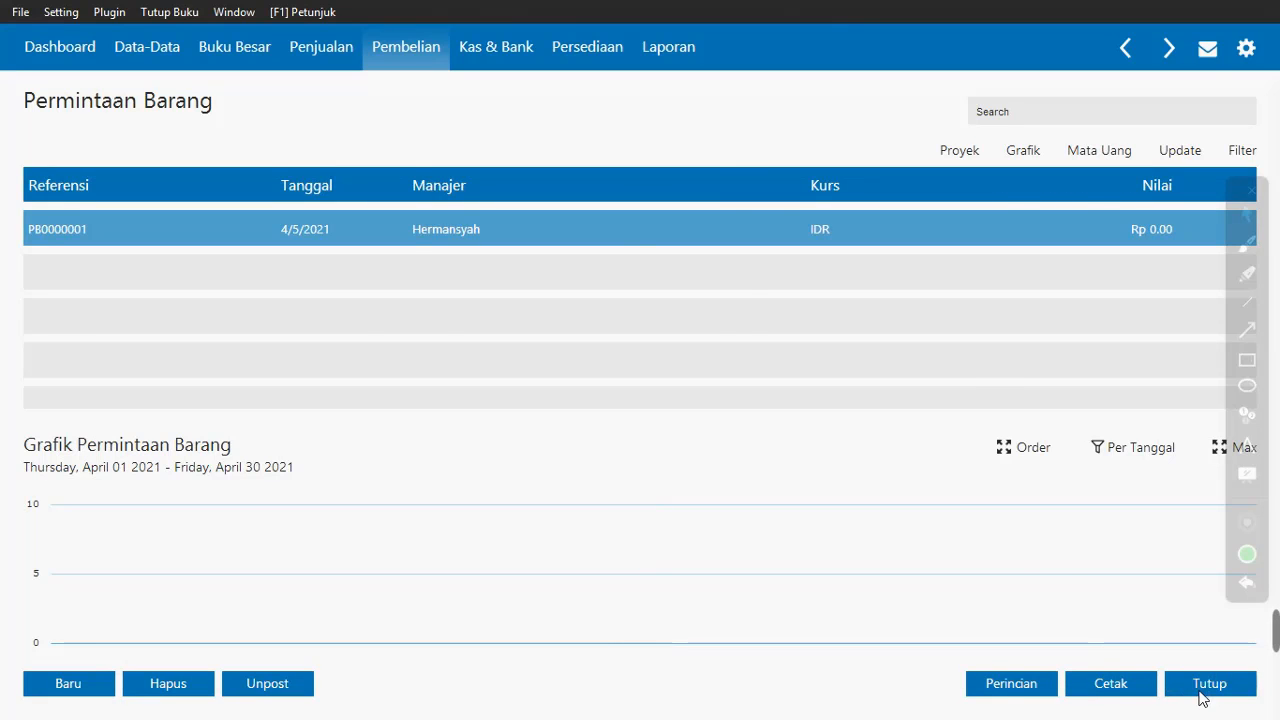